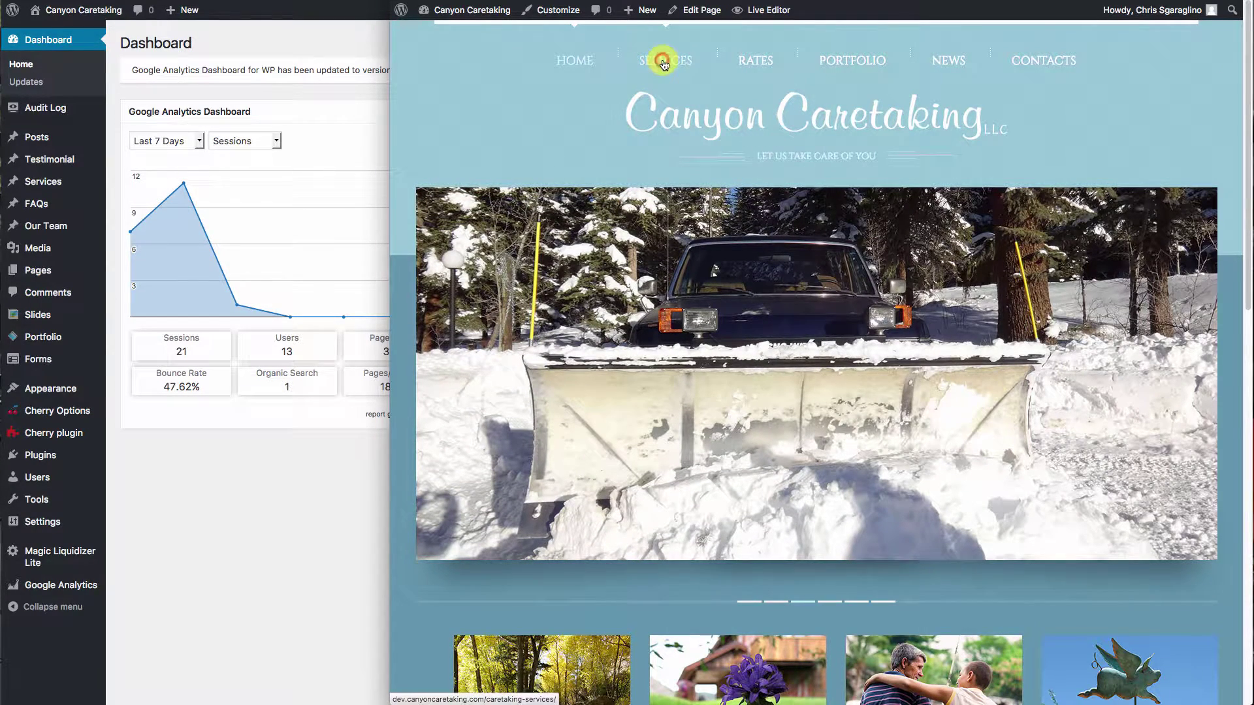
- Open the Caretaking Services page on the live site from the SERVICES menu and scroll down it
click(664, 64)
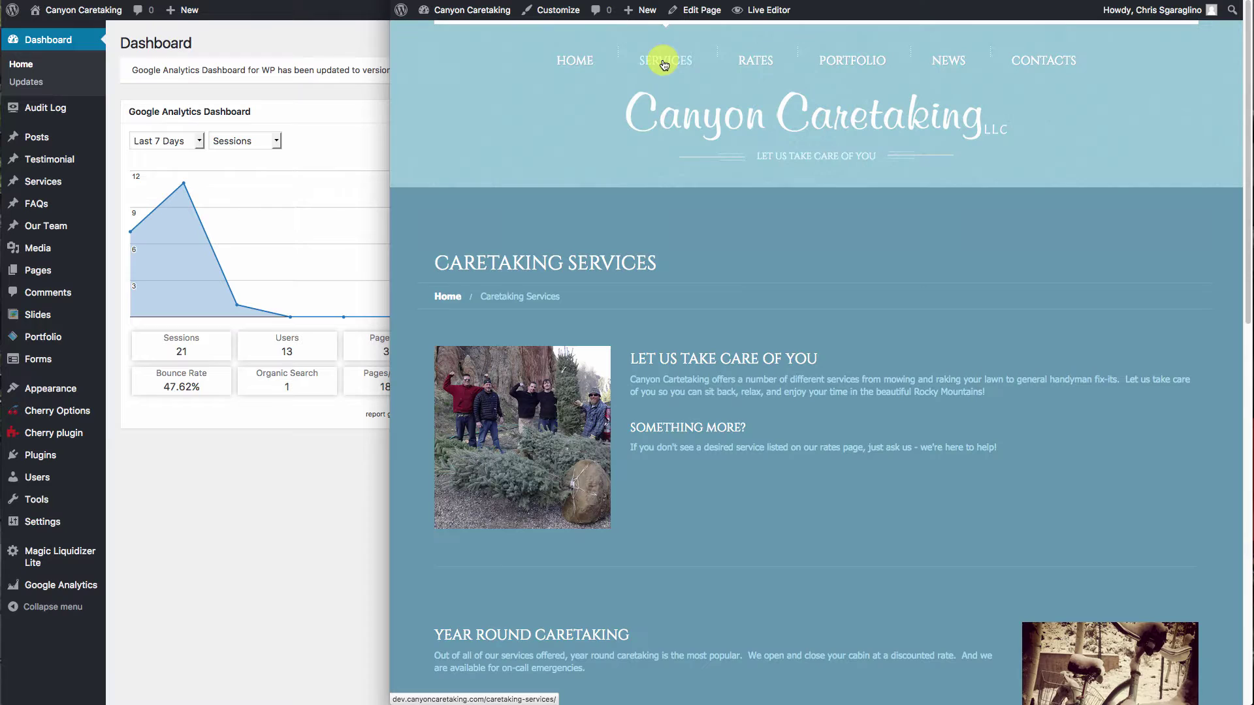
scroll(801, 448, down, 3)
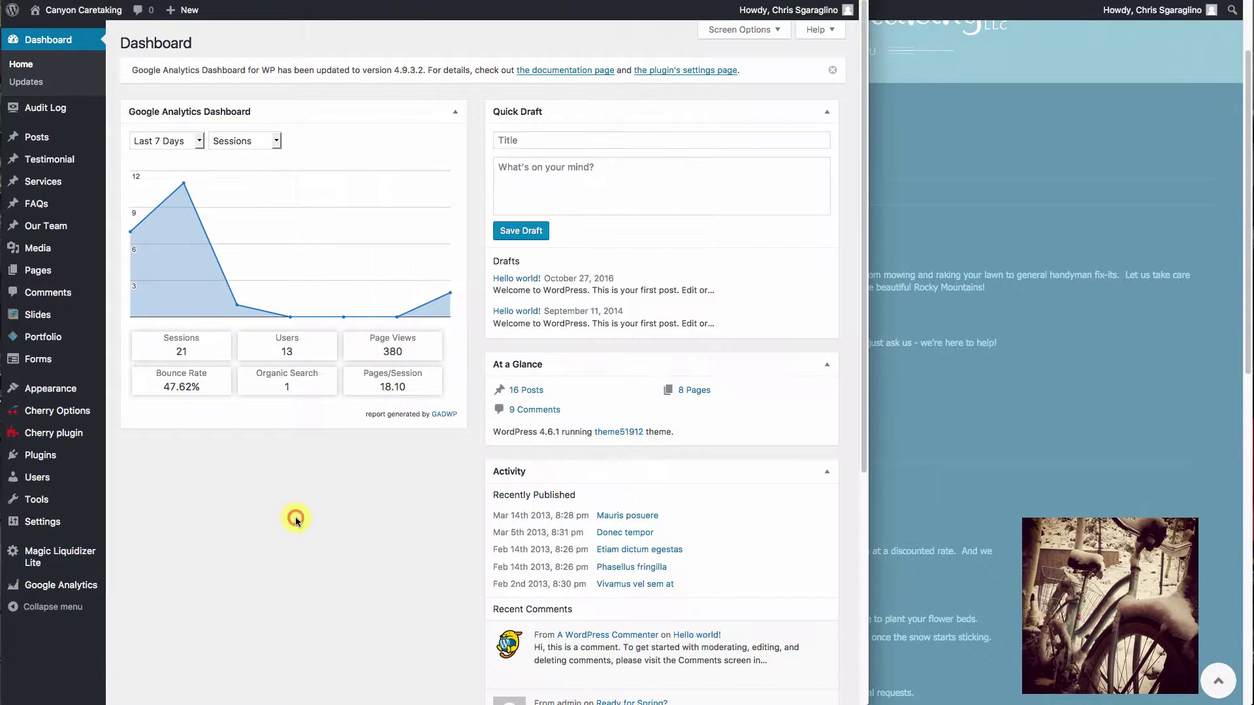
- Open the Caretaking Services page for editing from the admin Pages list
click(295, 518)
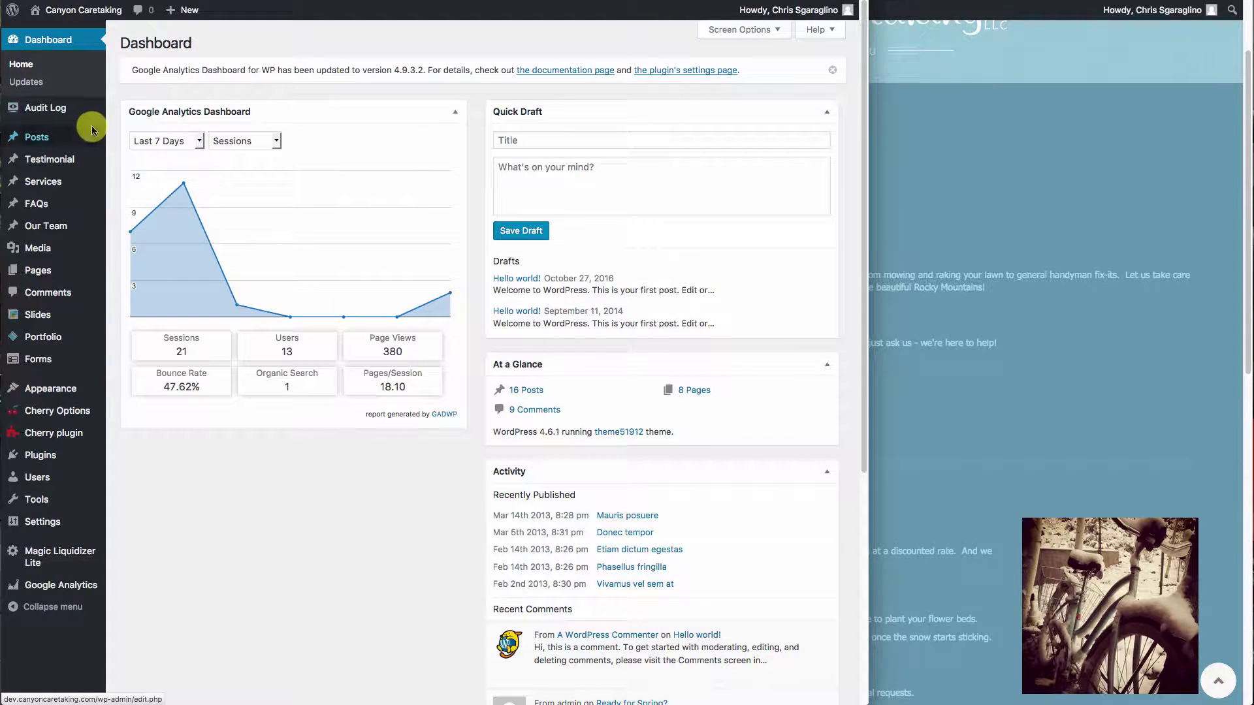
click(41, 272)
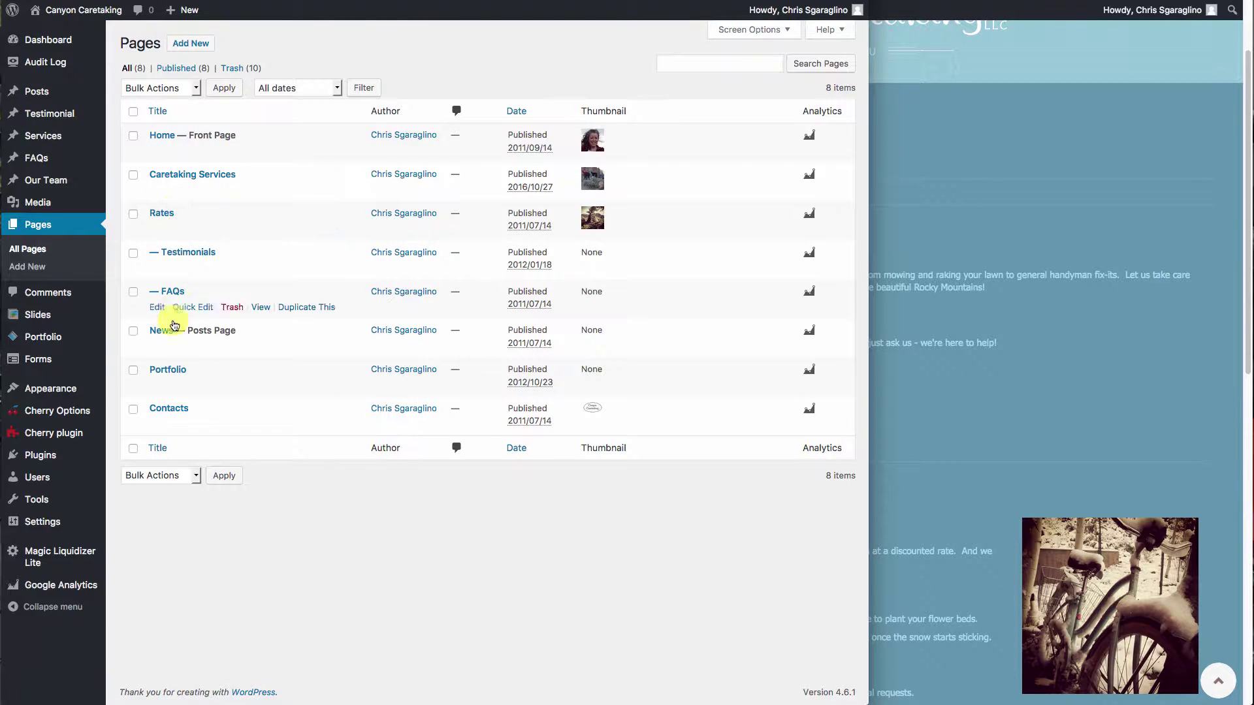
click(172, 178)
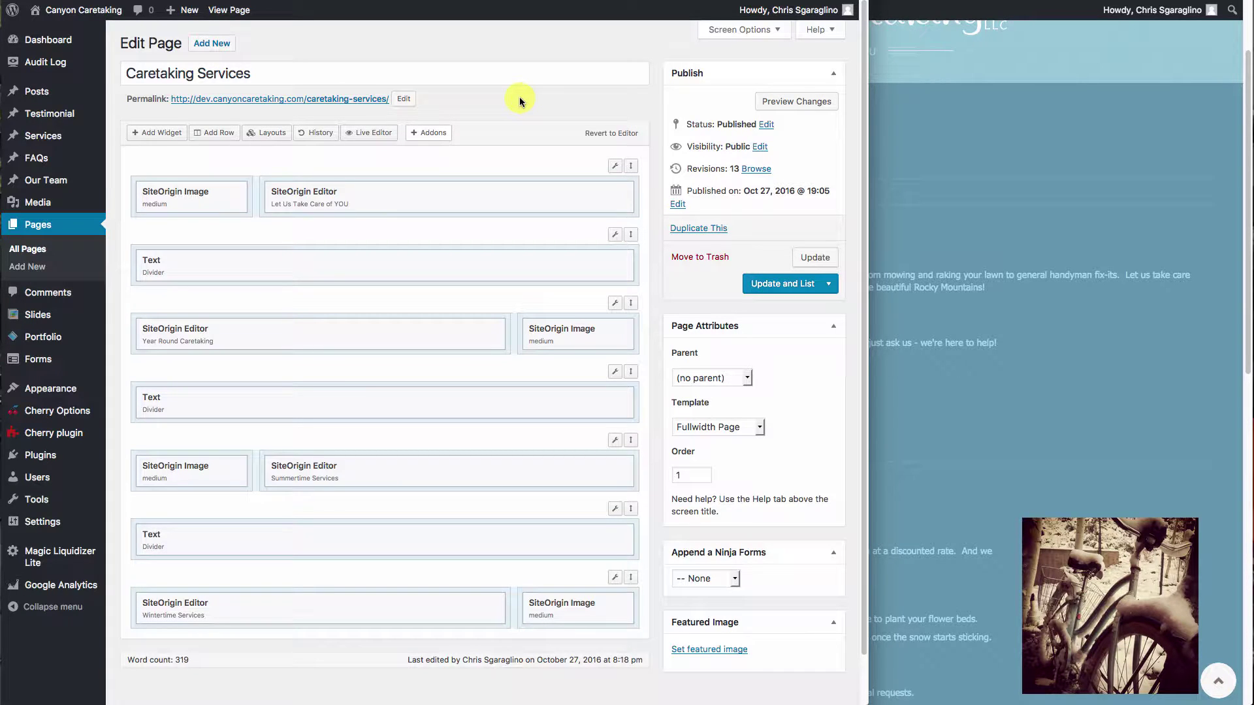
click(997, 181)
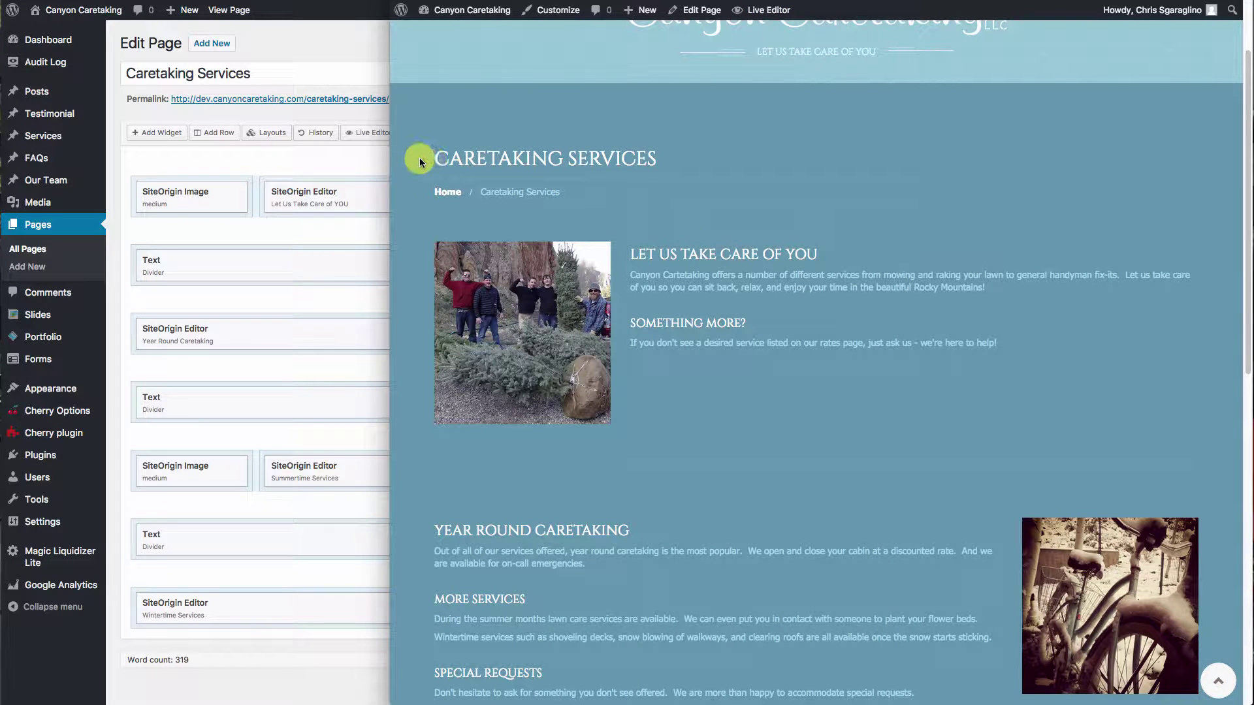
click(268, 68)
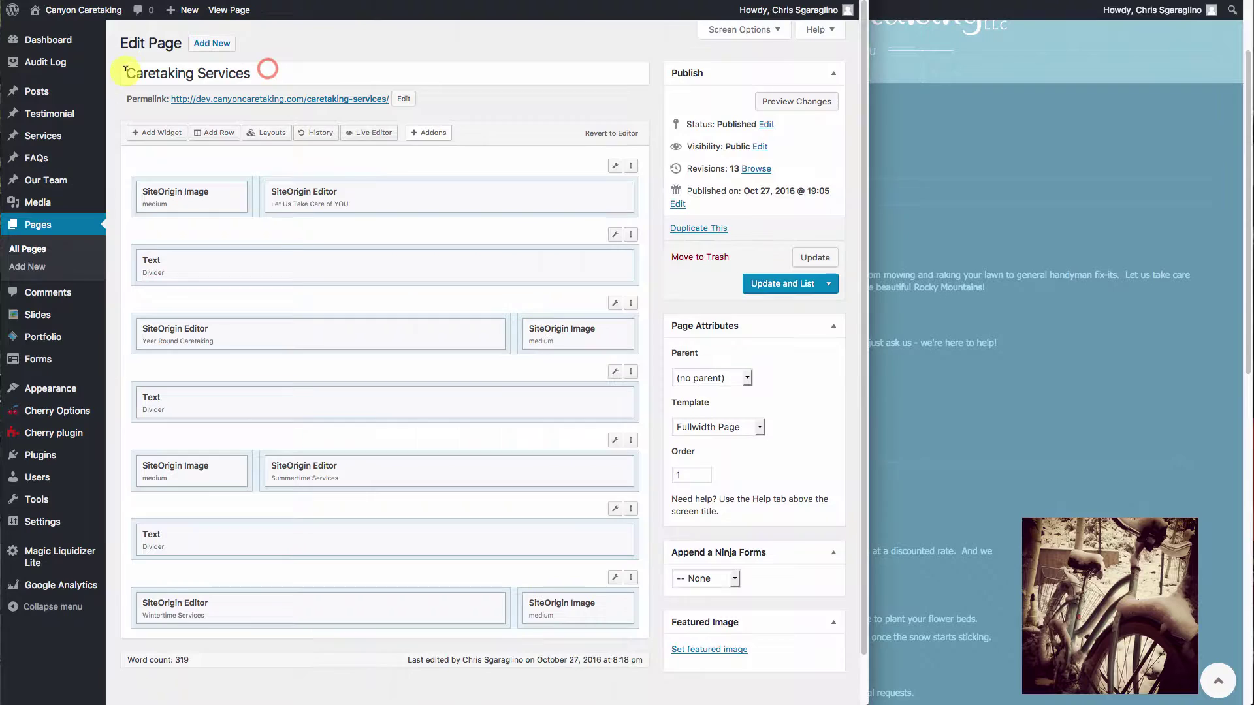
click(983, 176)
scroll(961, 268, down, 2)
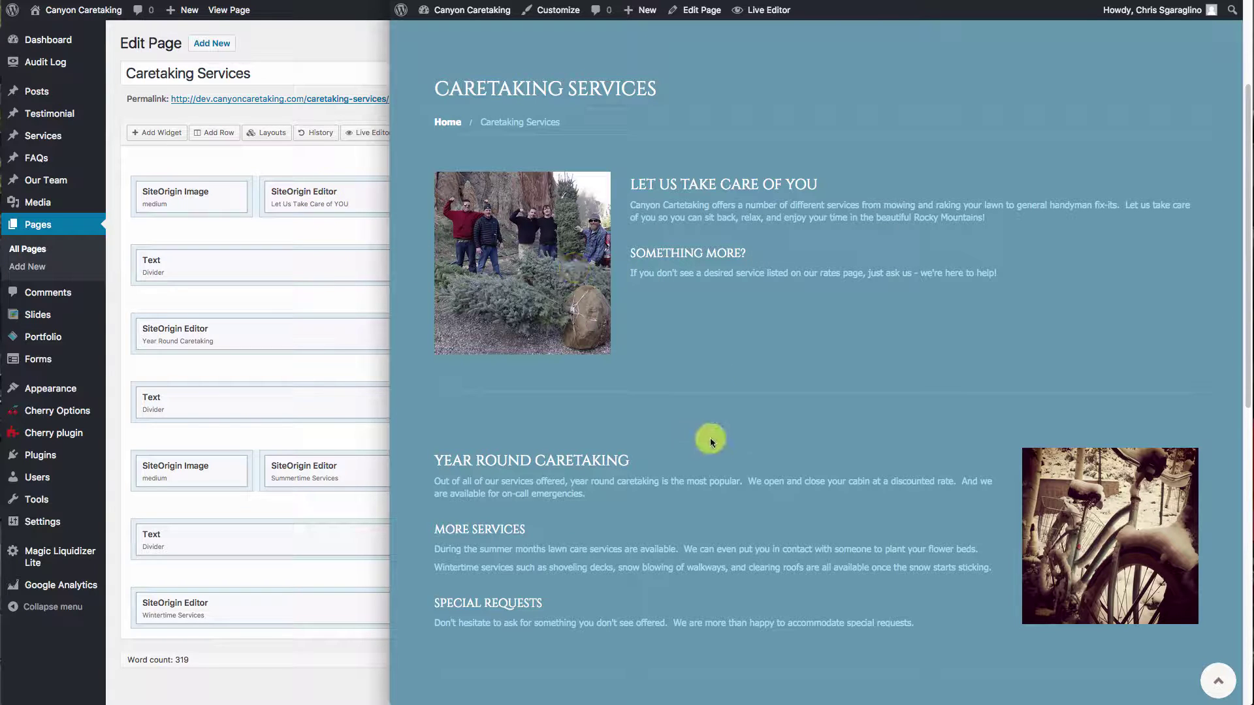
scroll(691, 390, down, 3)
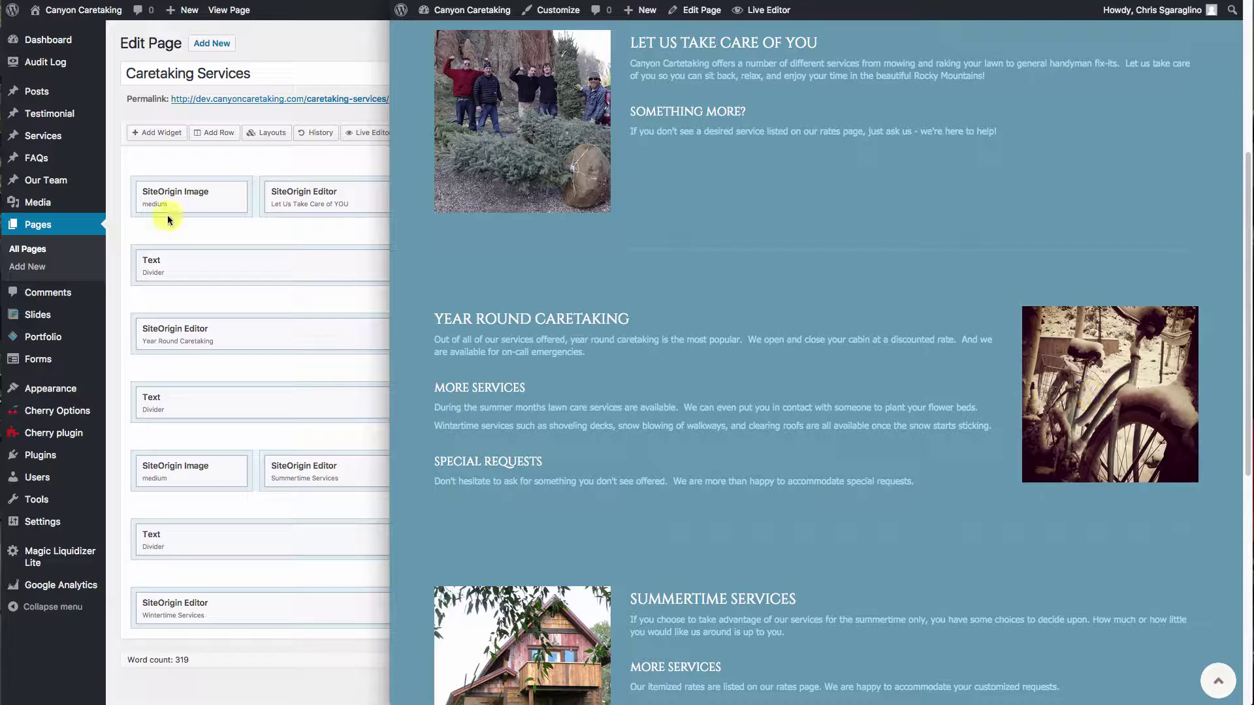
scroll(720, 207, up, 3)
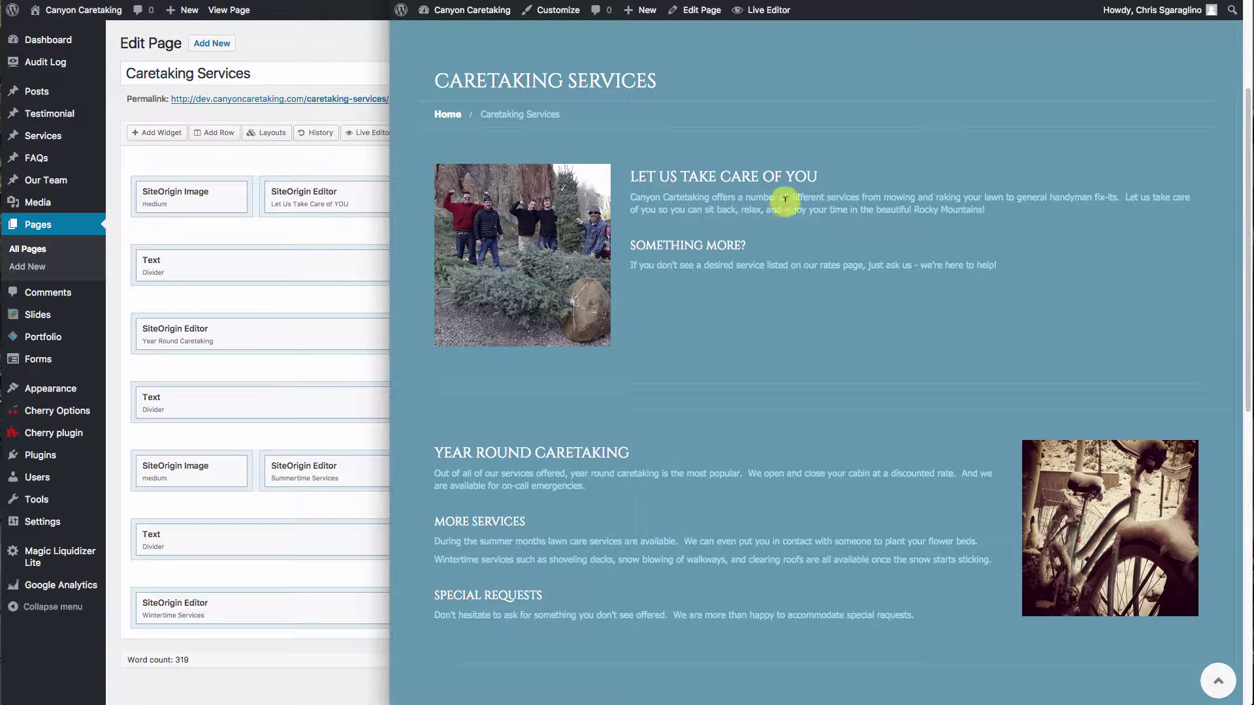
- Replace the first row's image with the snowy bicycle photo at Medium (300x300) and update the page
click(230, 155)
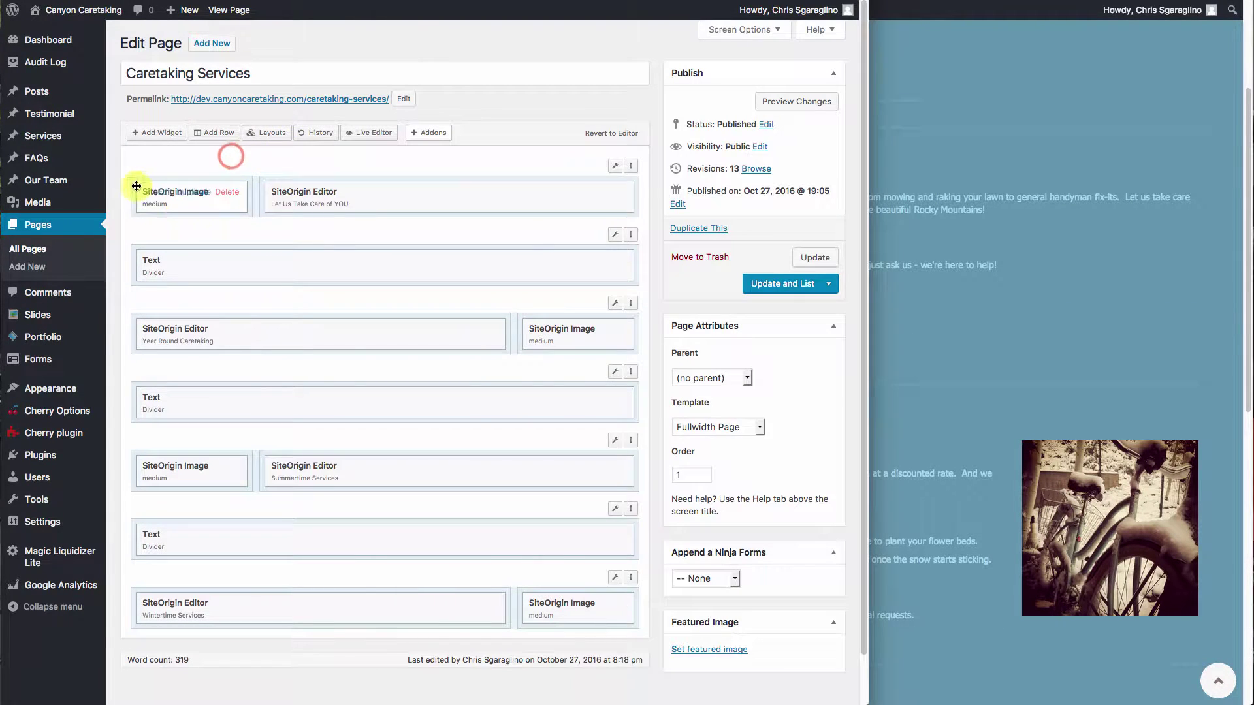
click(166, 194)
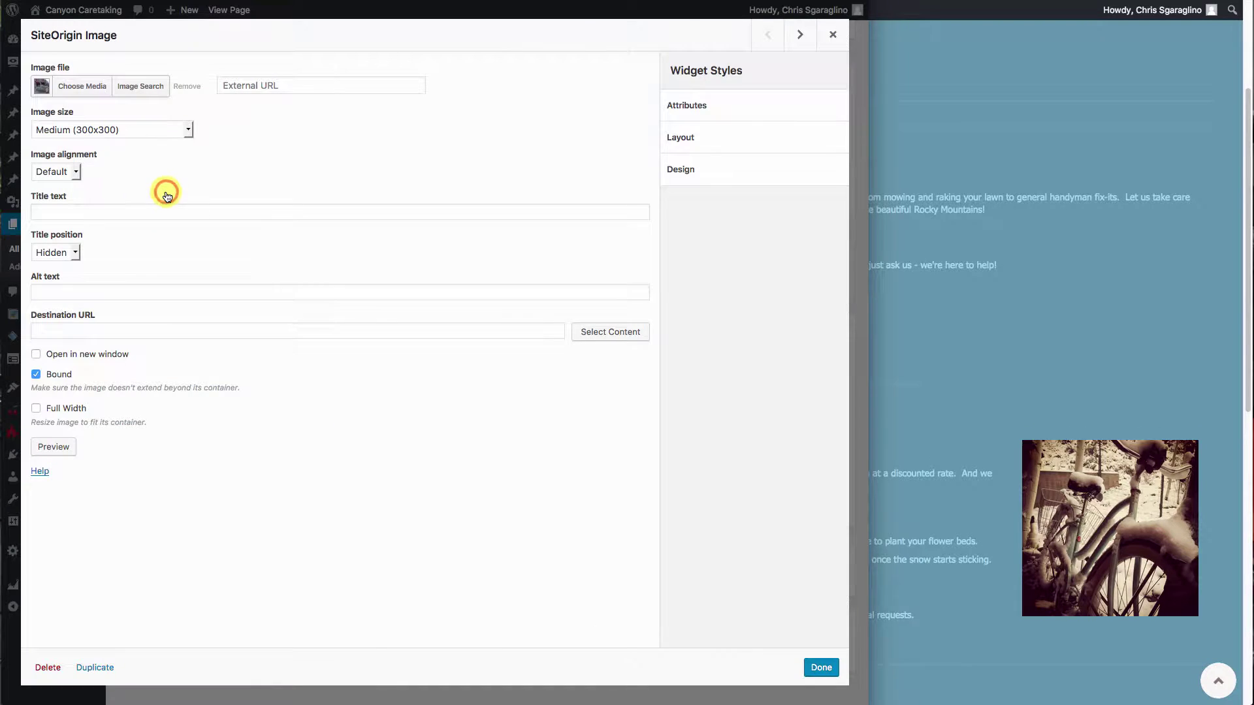
click(92, 94)
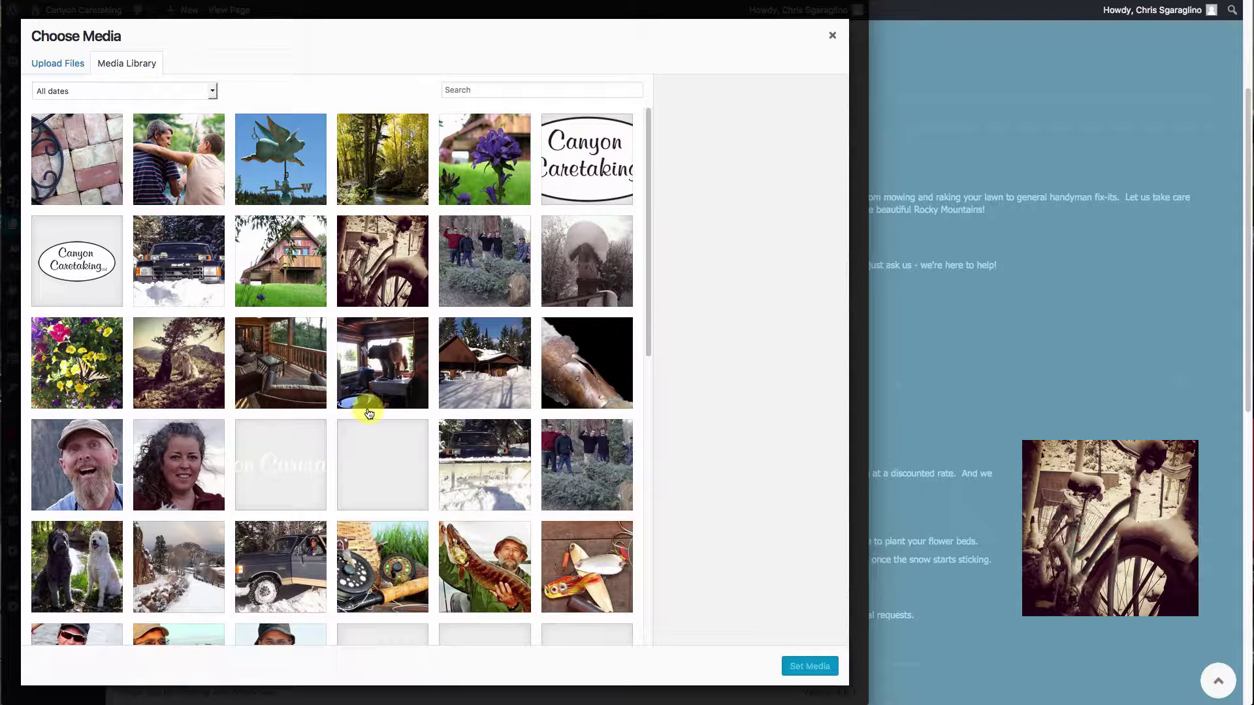
click(382, 263)
click(808, 667)
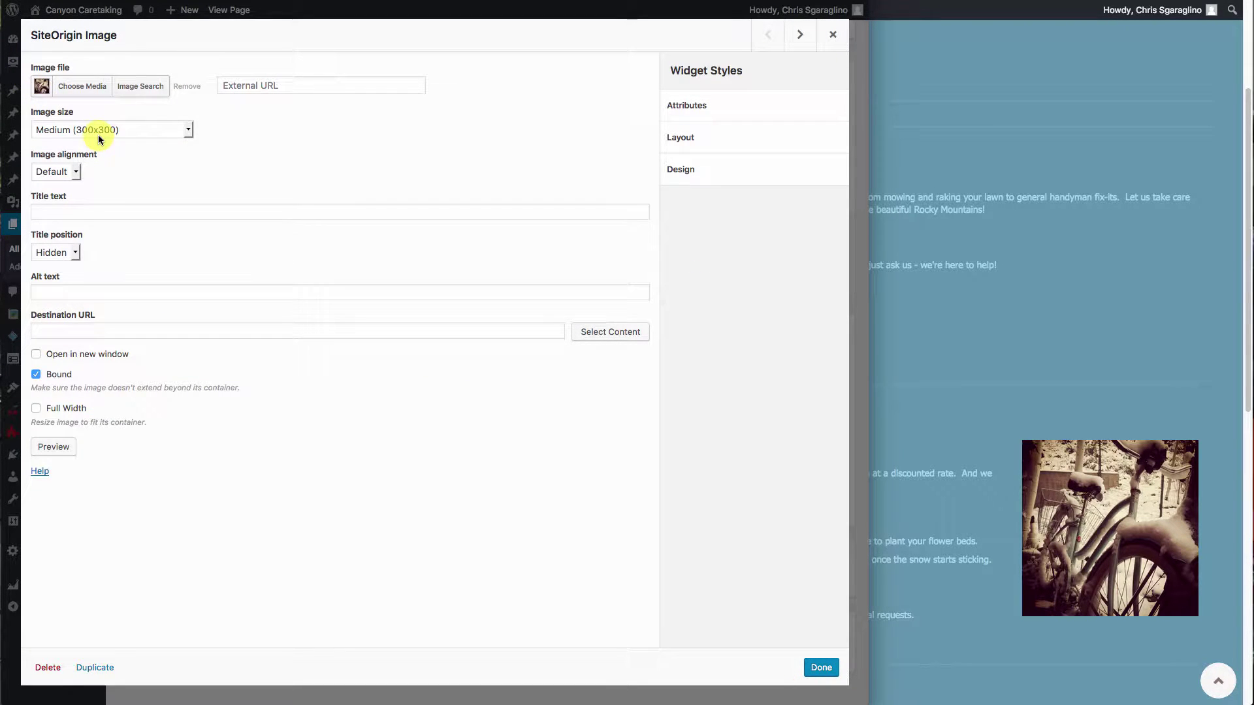
click(188, 130)
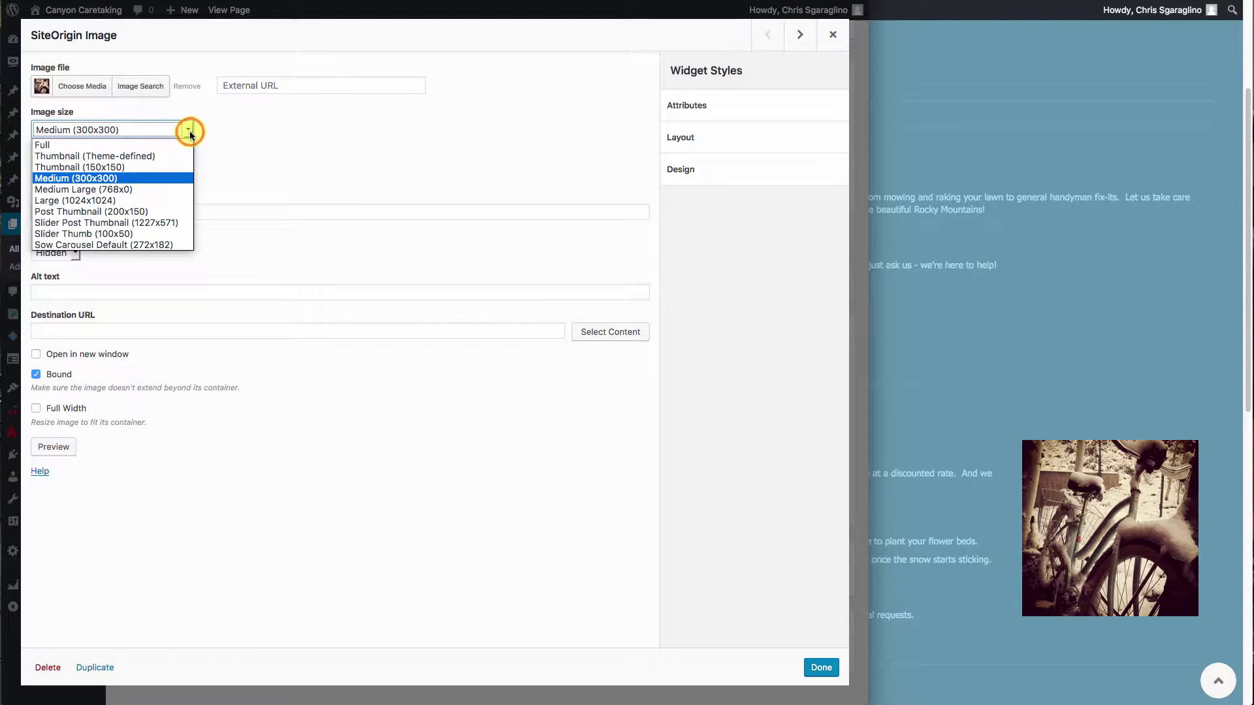
click(272, 145)
click(821, 668)
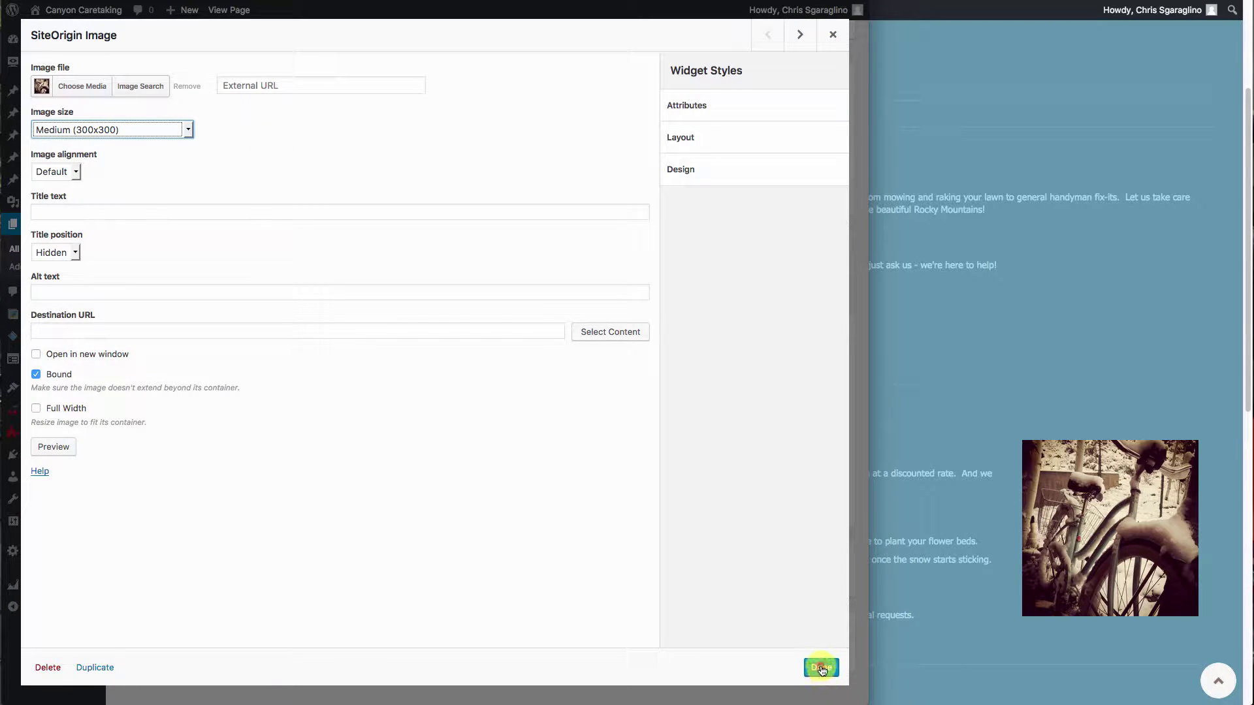
click(814, 257)
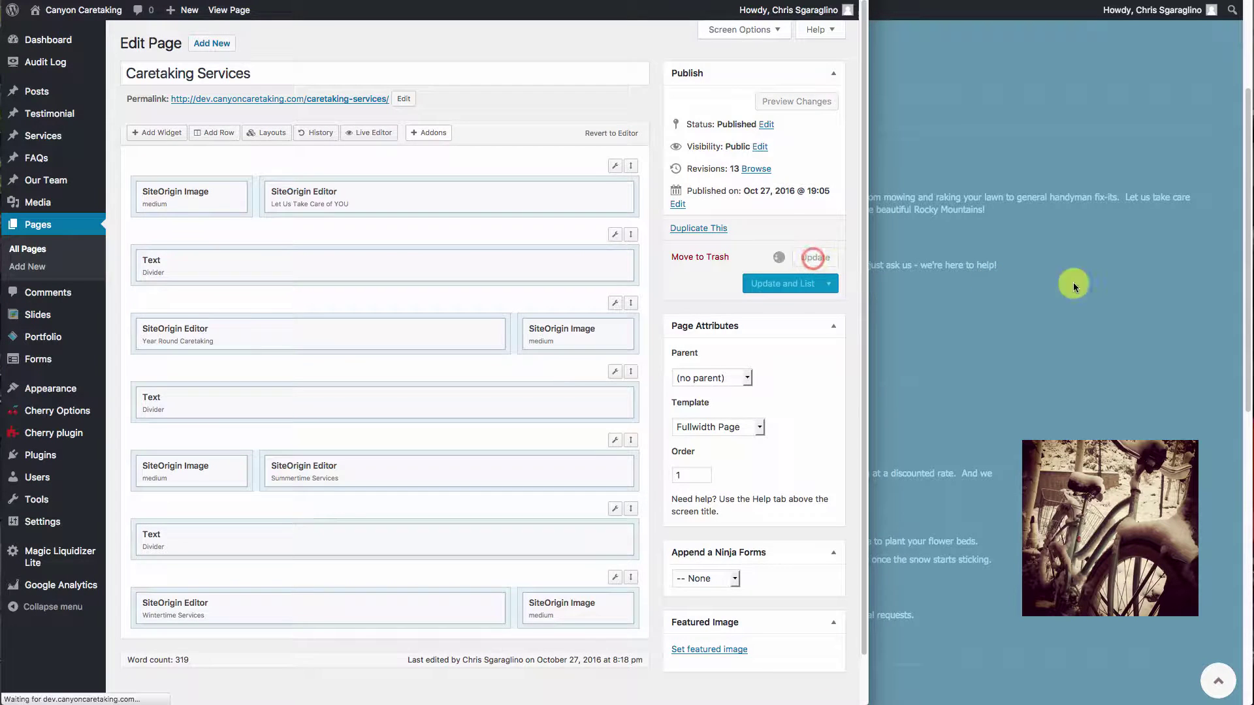
- Put the mark-crew.jpg group photo back into the first row's image widget
click(1101, 279)
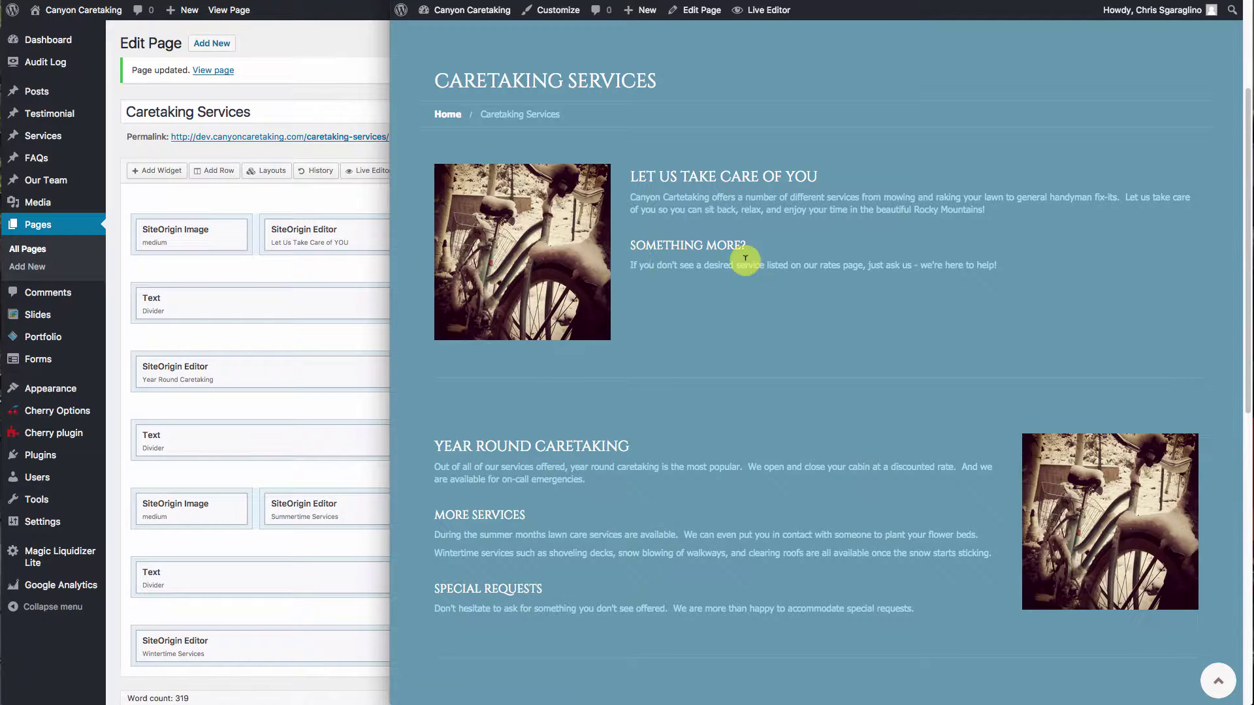
click(214, 202)
click(164, 232)
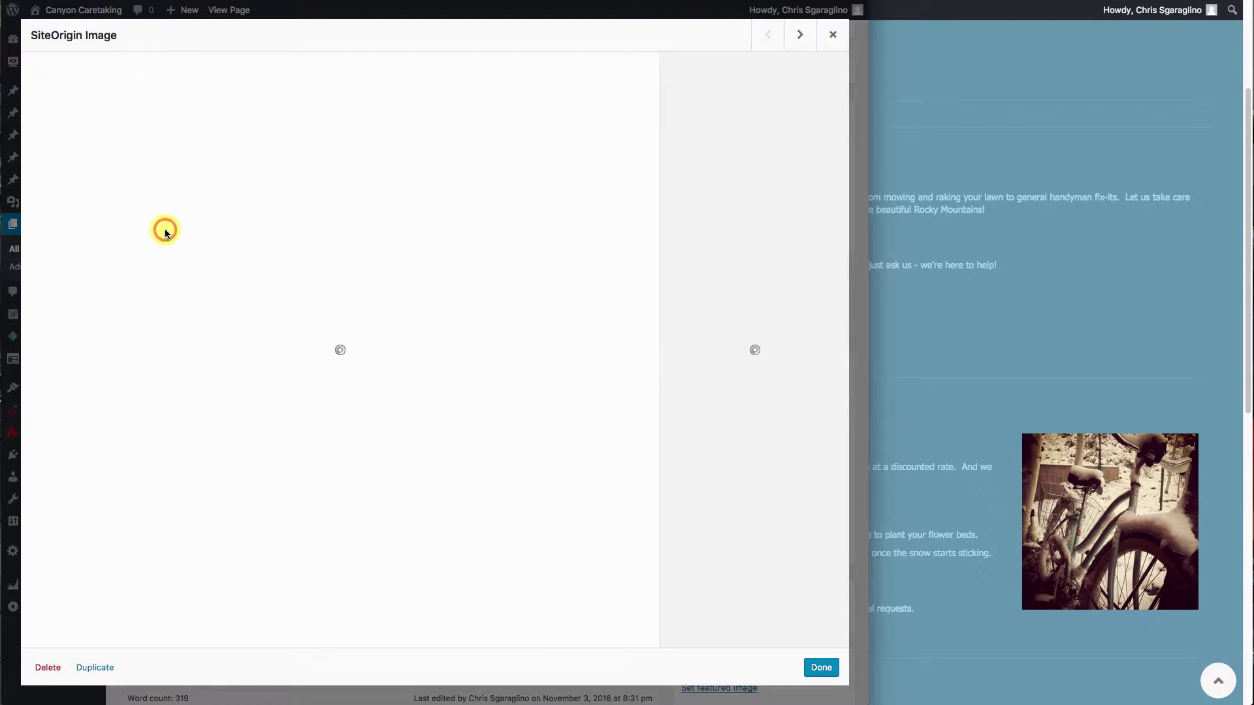
click(80, 87)
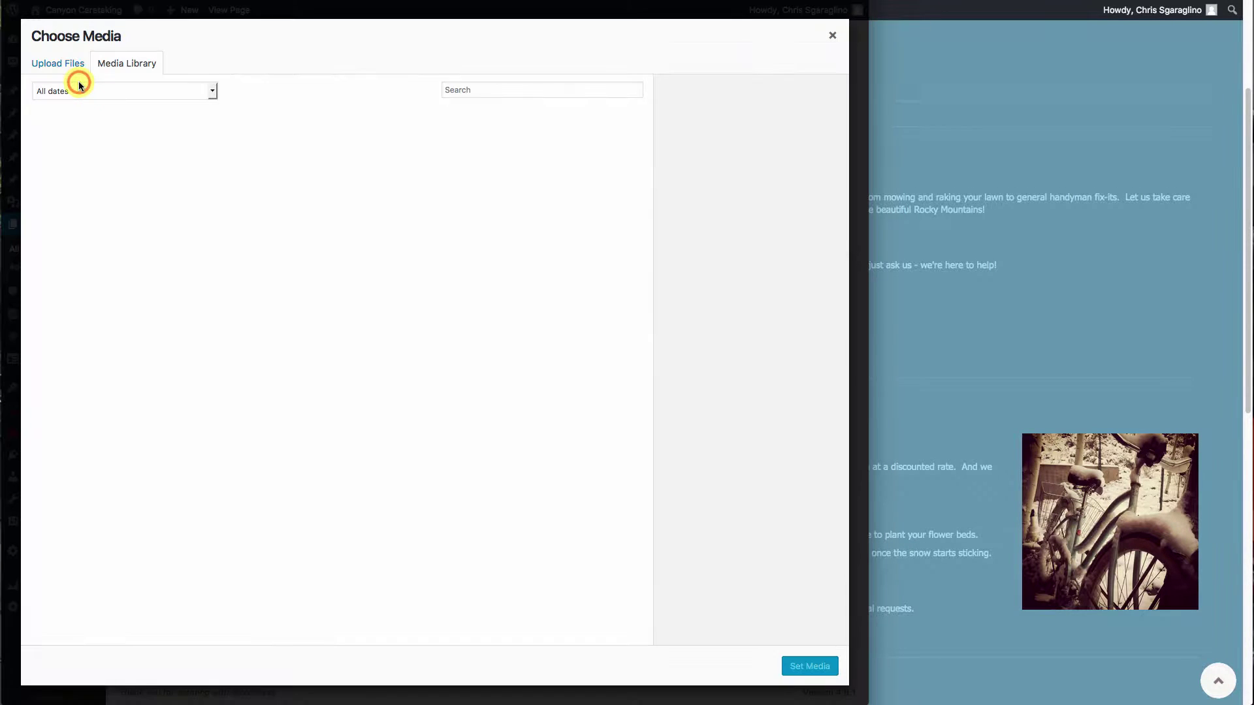
click(492, 289)
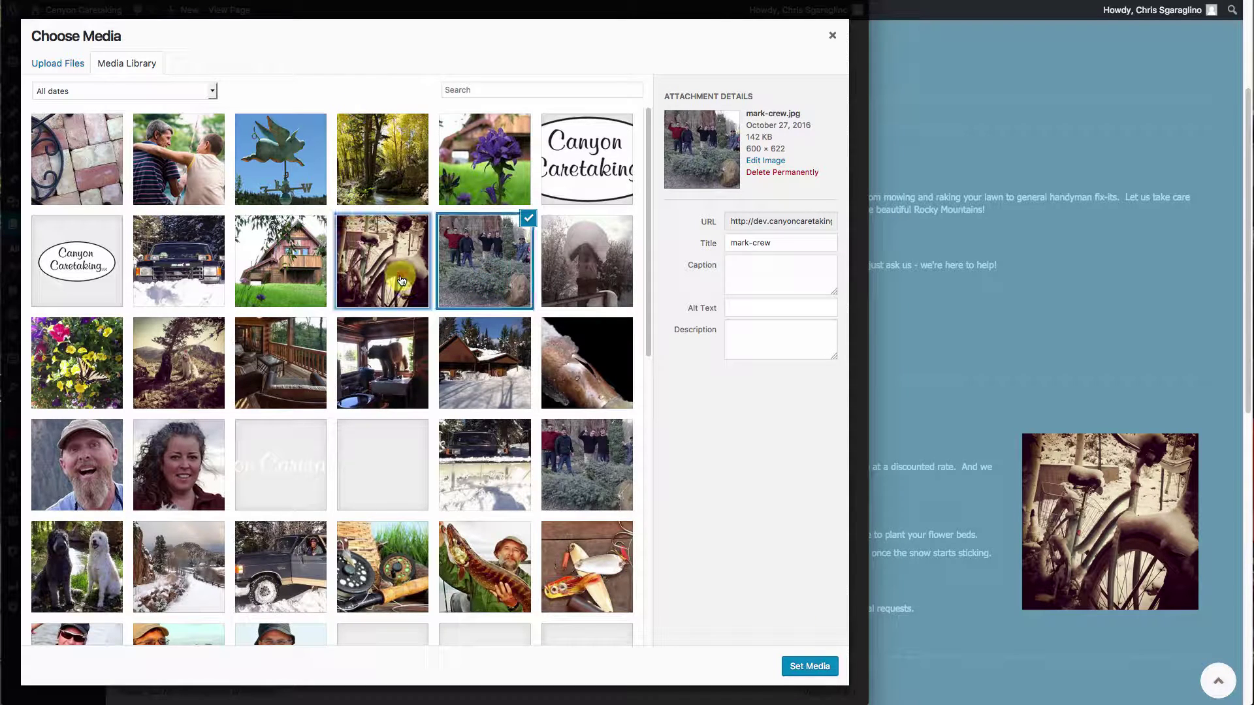
click(399, 277)
click(478, 274)
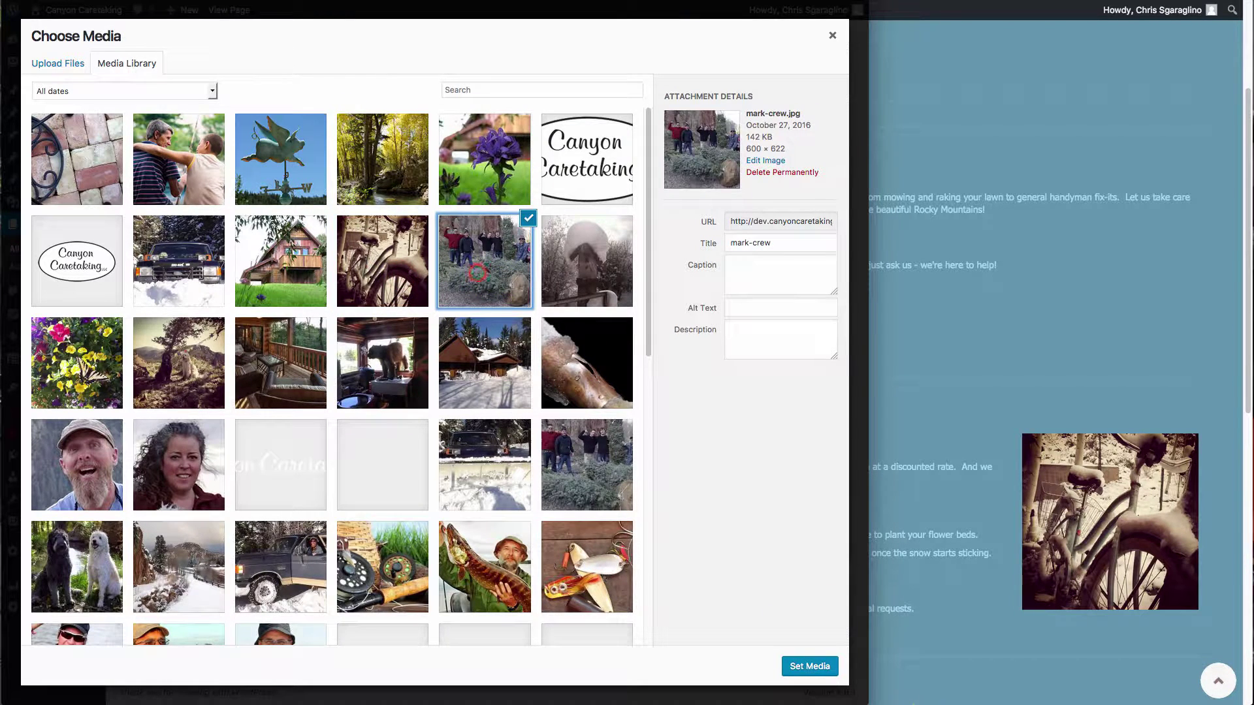
click(814, 666)
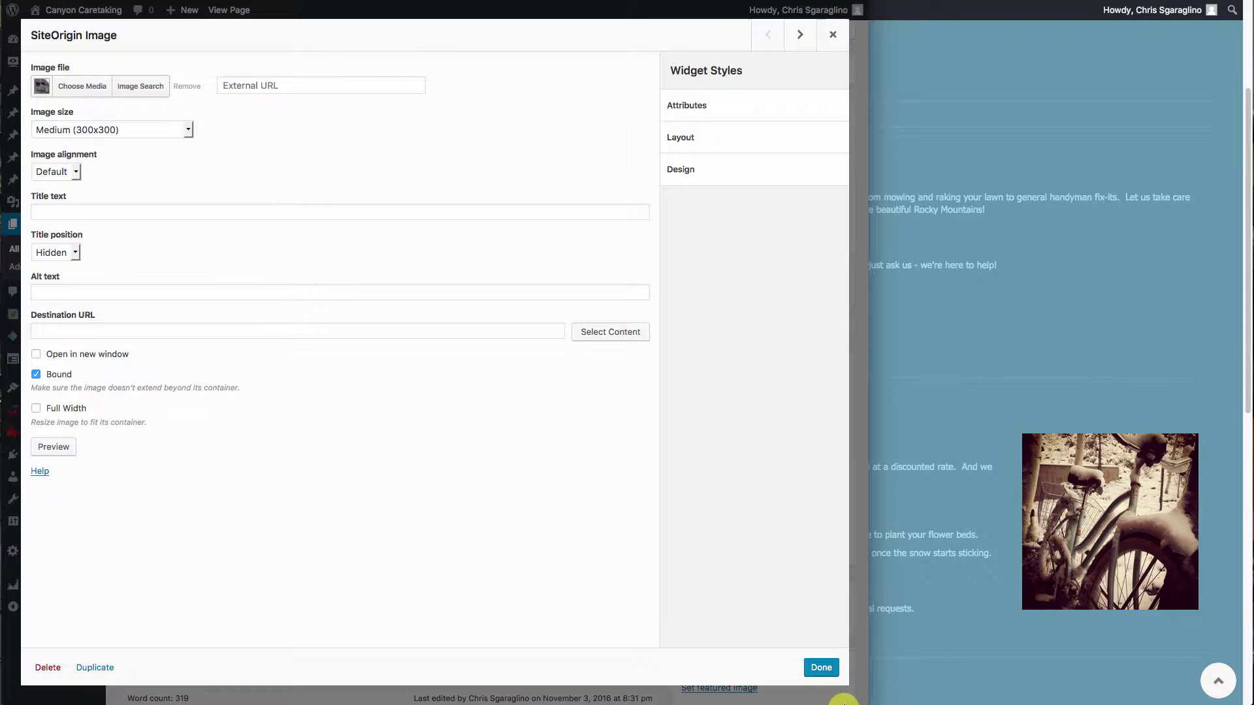
click(820, 666)
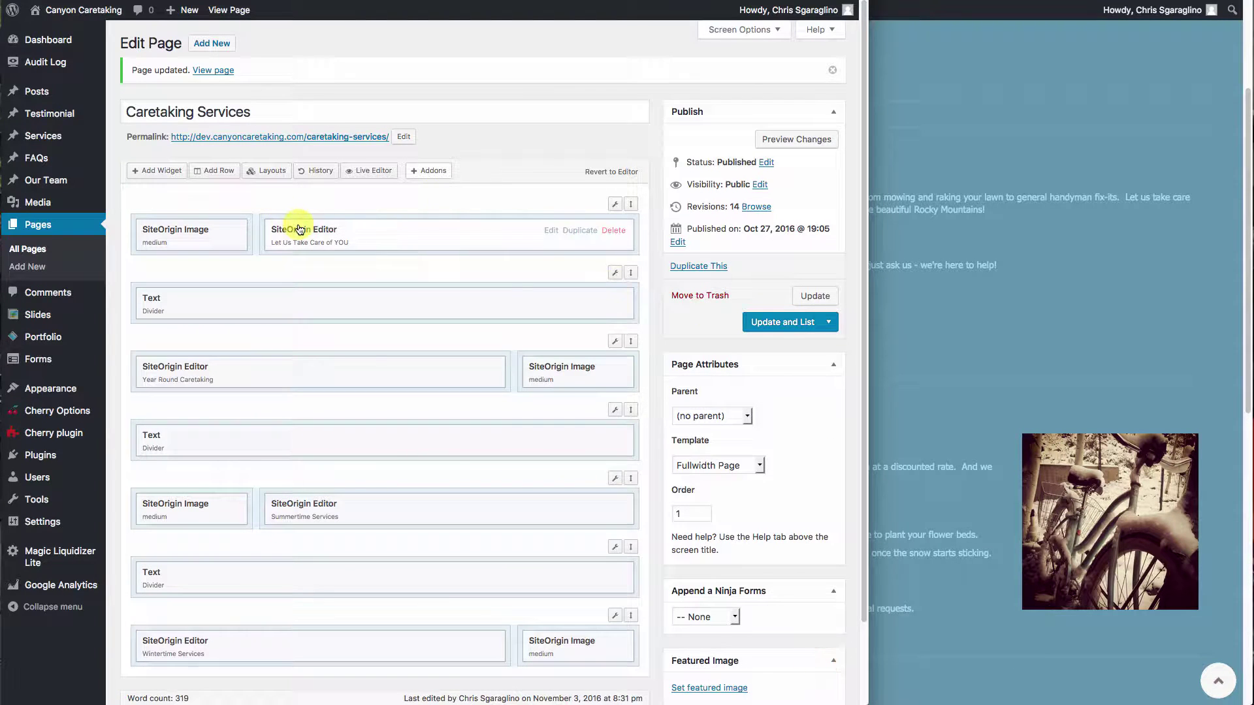
- Update the page and reload the live view to show the crew photo beside 'Let Us Take Care of YOU'
click(551, 232)
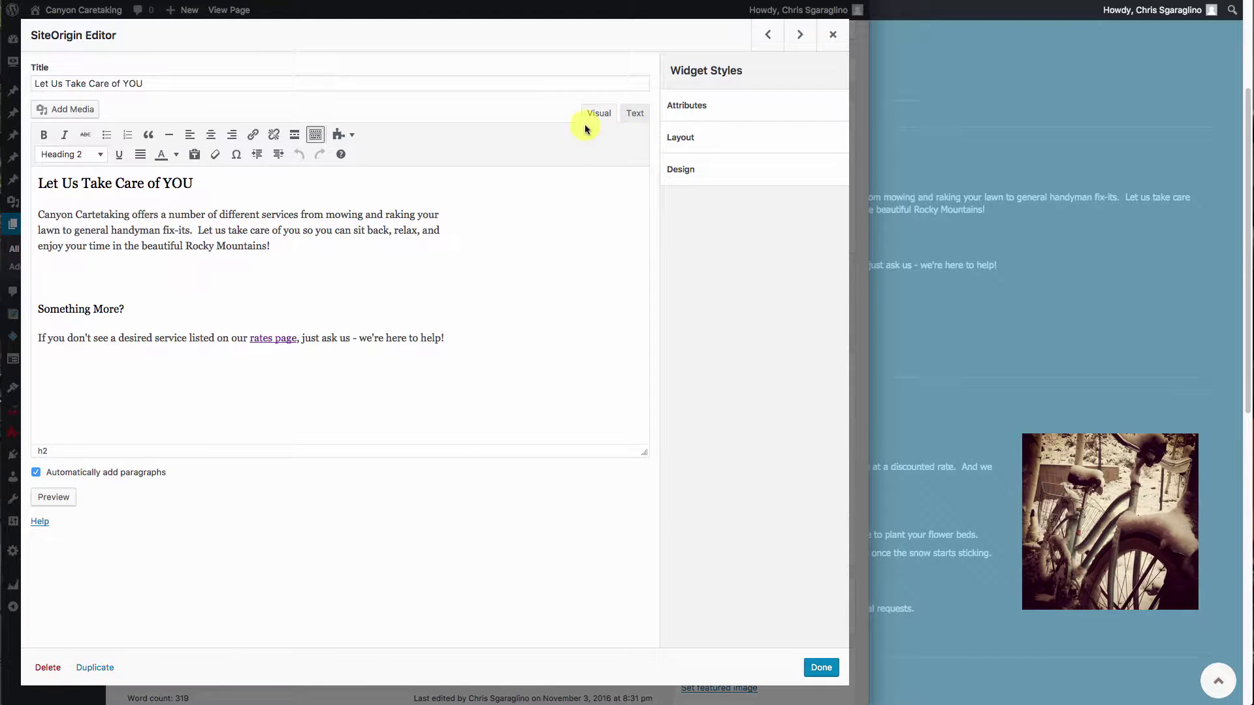
click(150, 279)
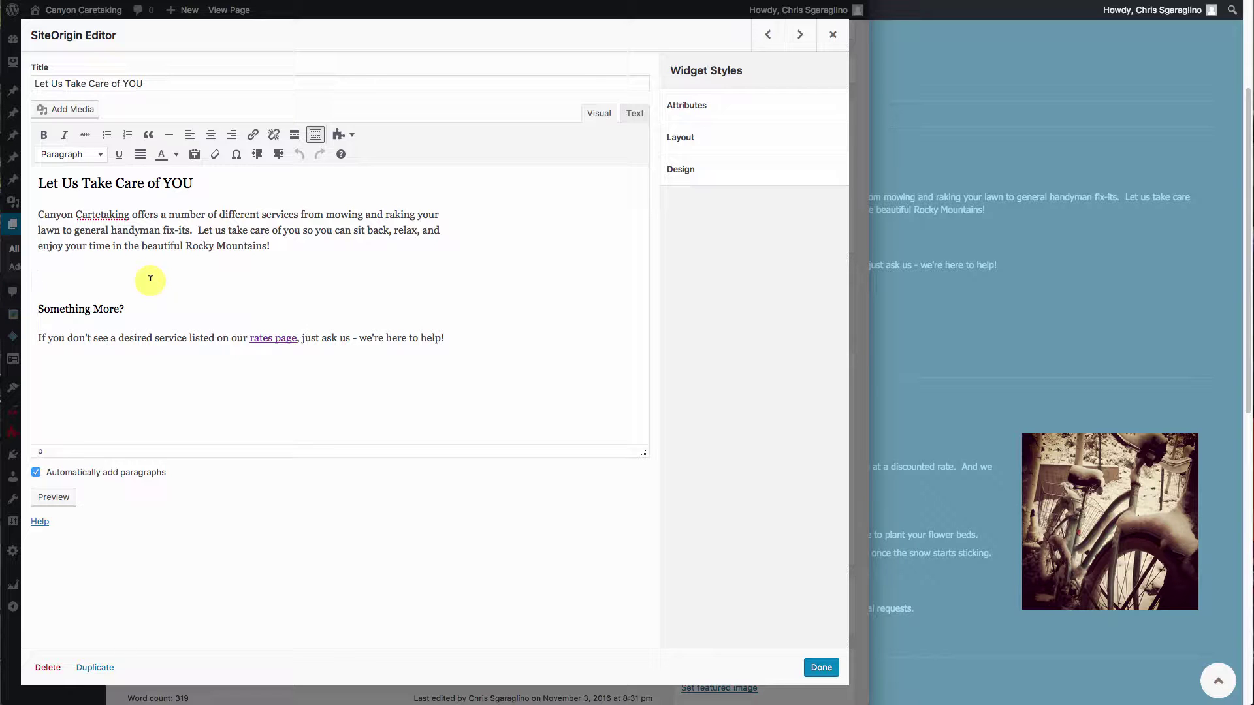
click(823, 667)
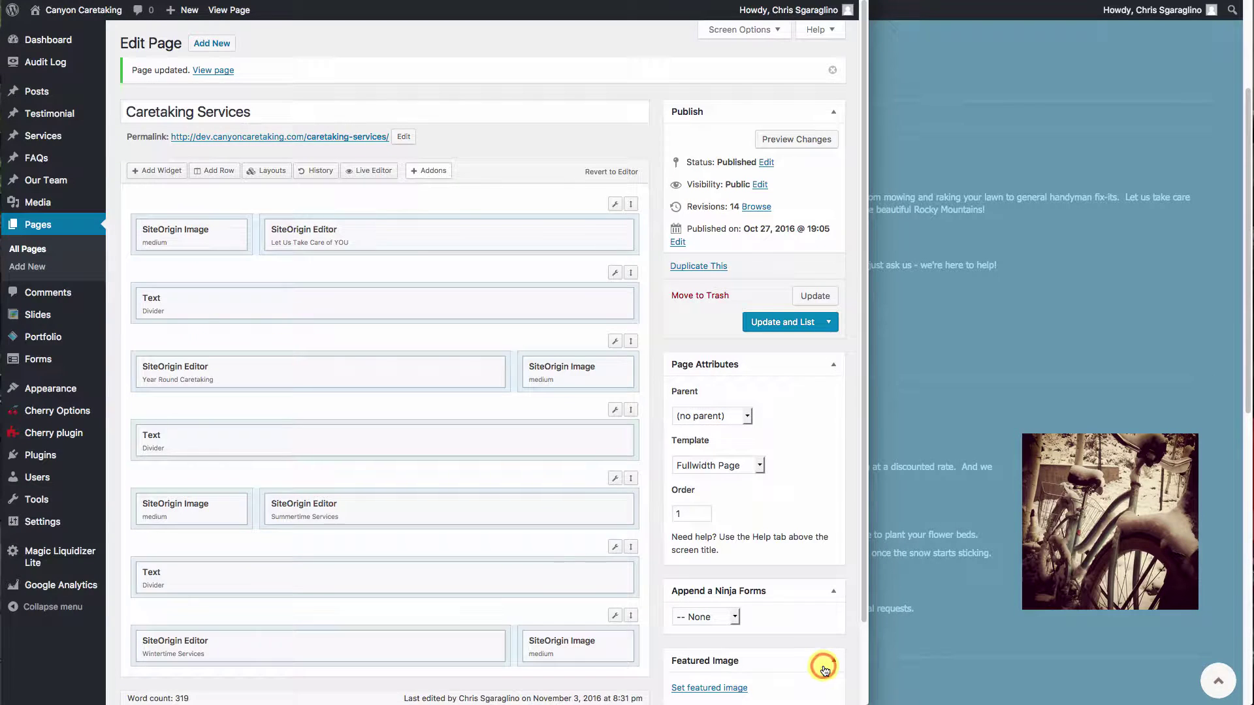
click(811, 295)
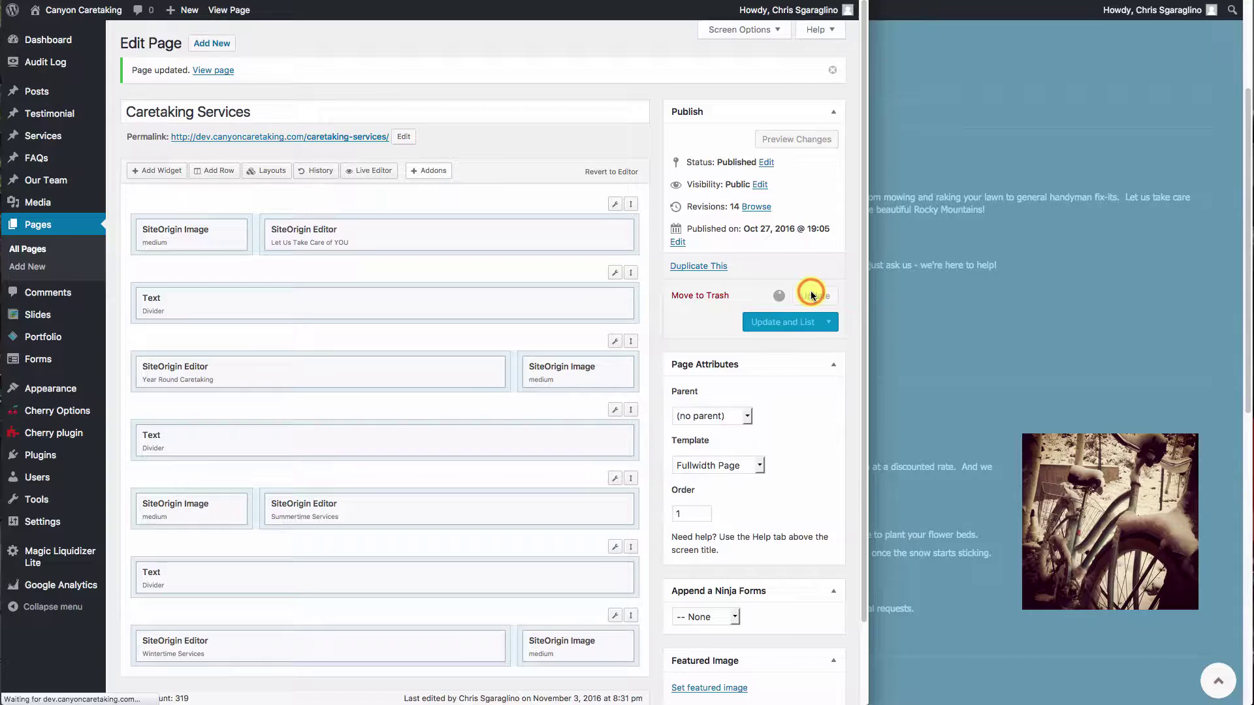
click(995, 306)
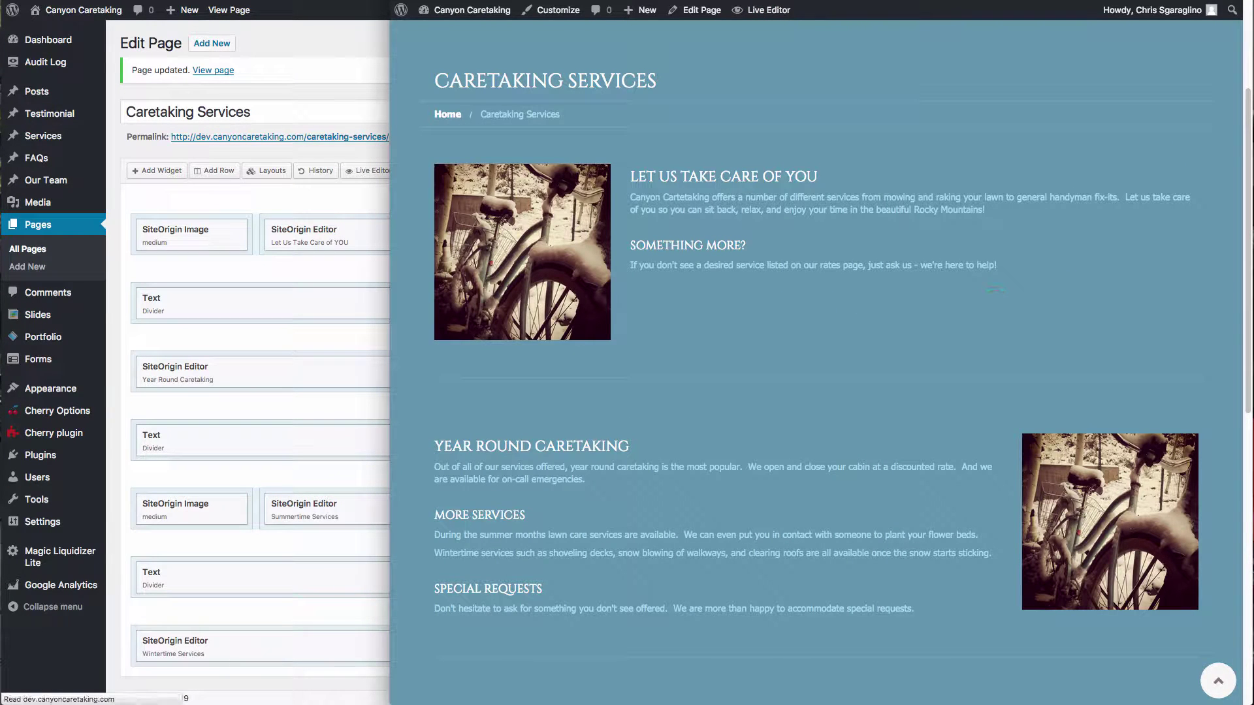
key(super+r)
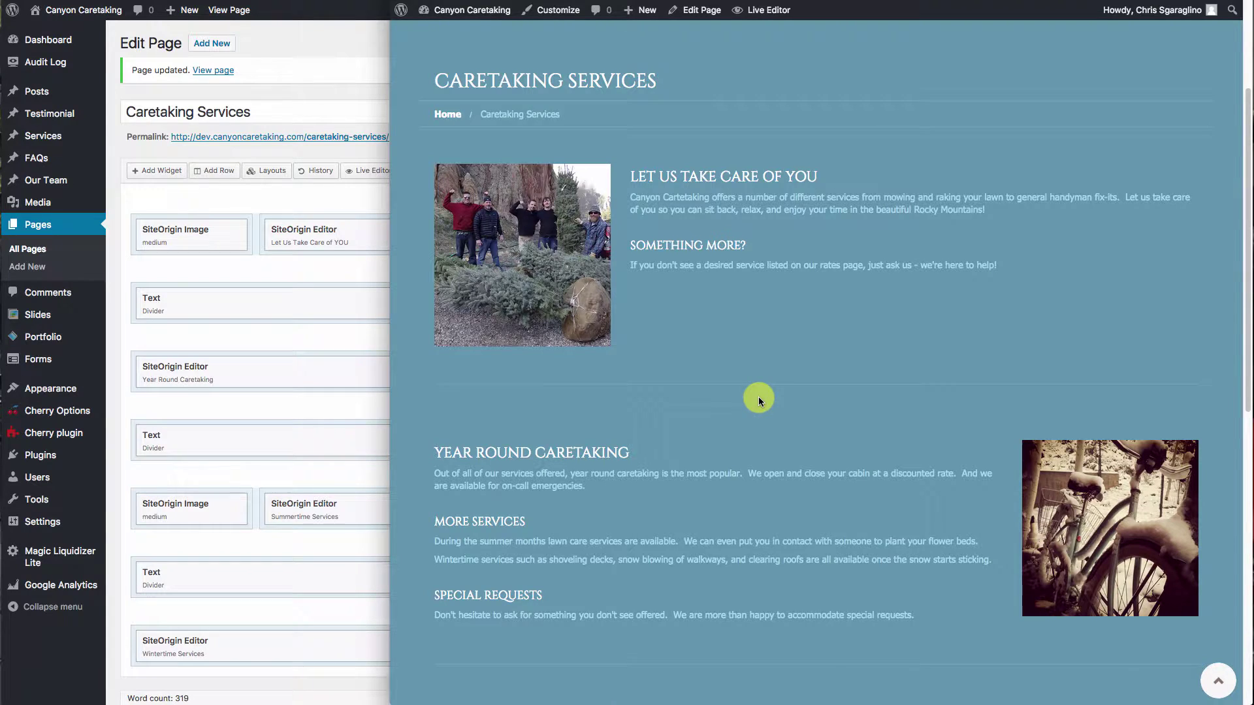
scroll(758, 399, down, 3)
click(740, 397)
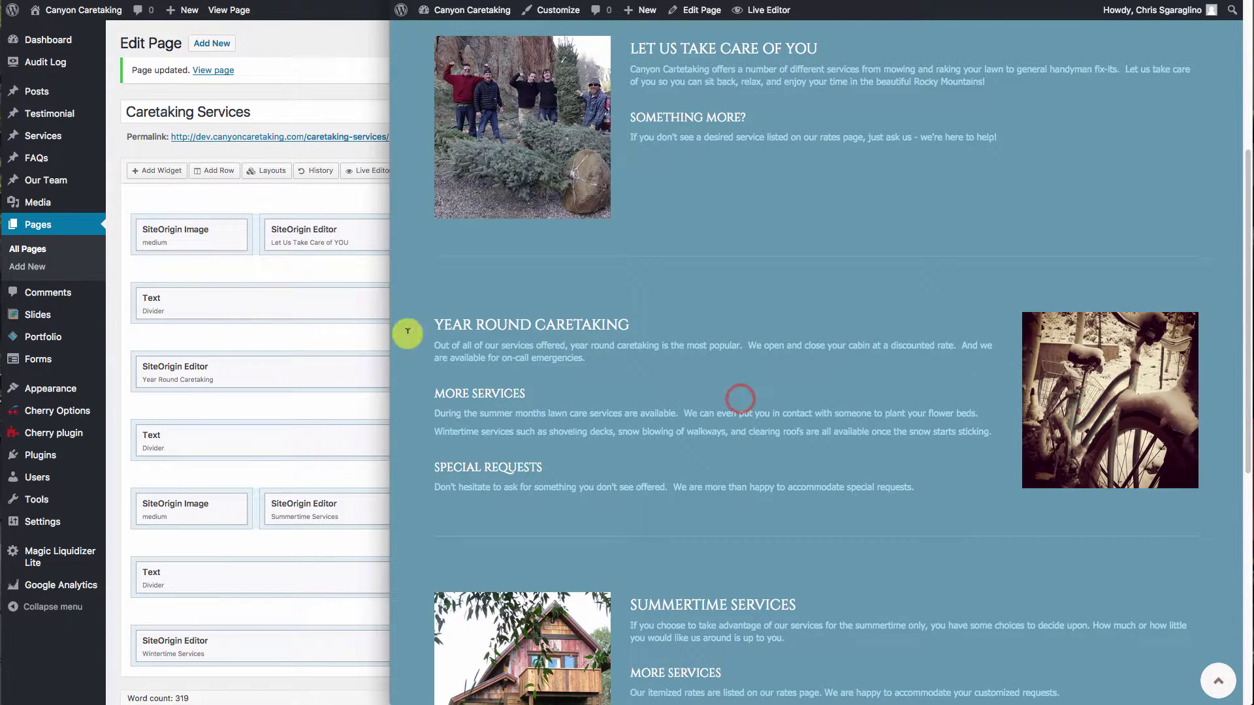
click(681, 311)
click(166, 255)
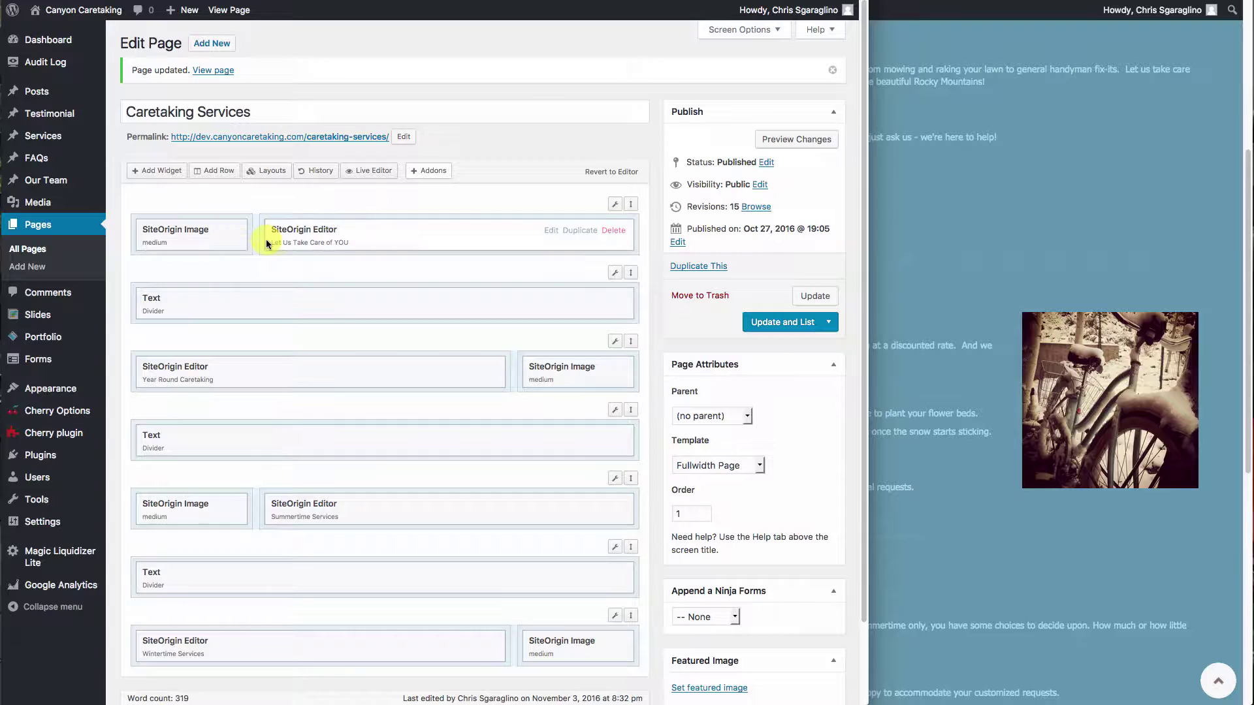
click(906, 242)
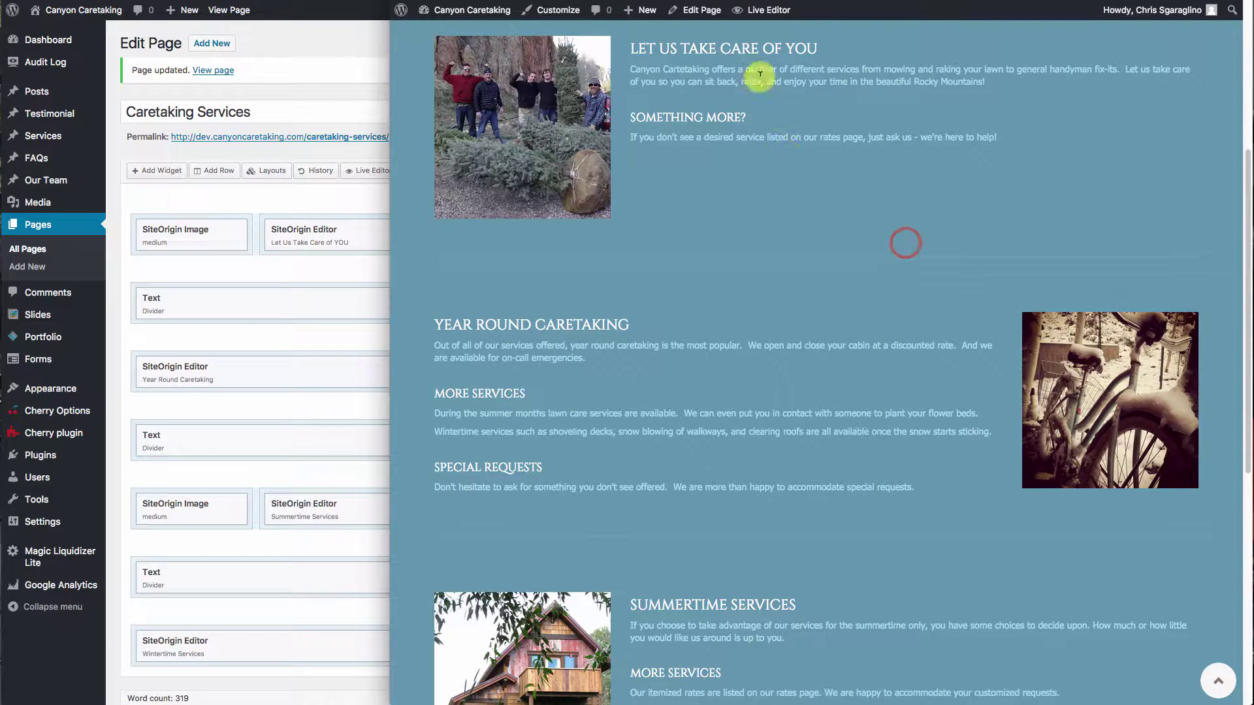
click(209, 309)
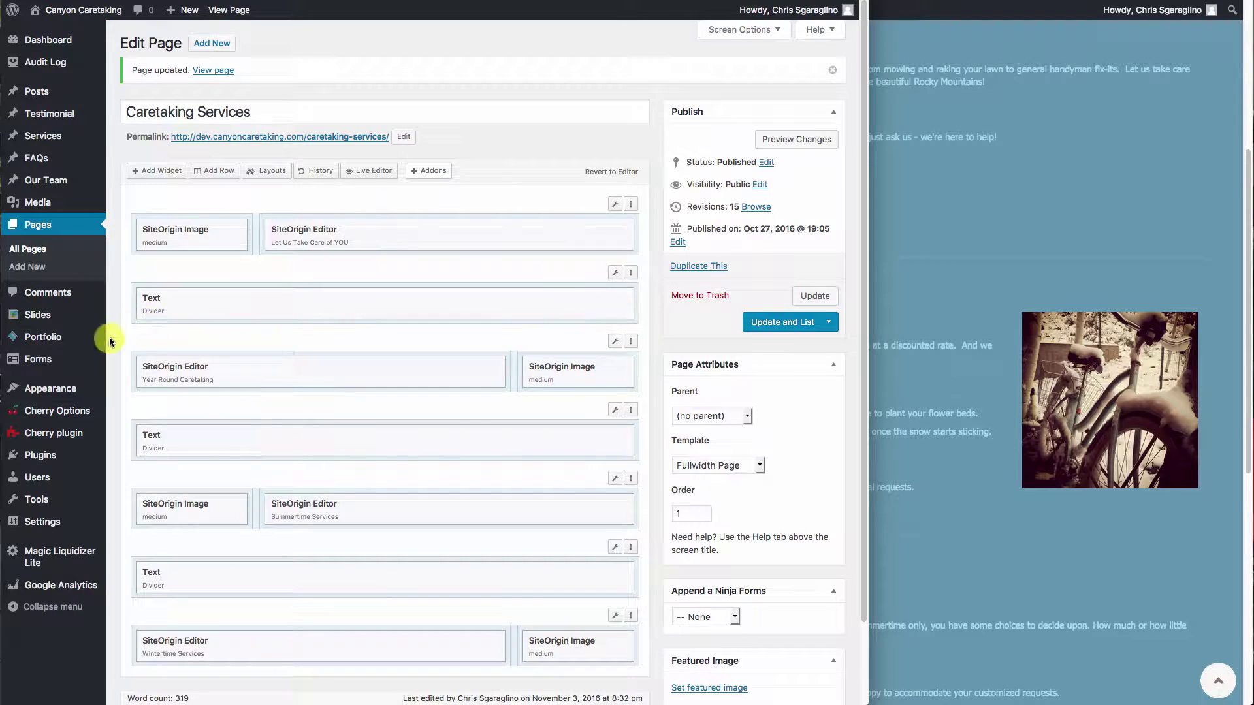
click(908, 324)
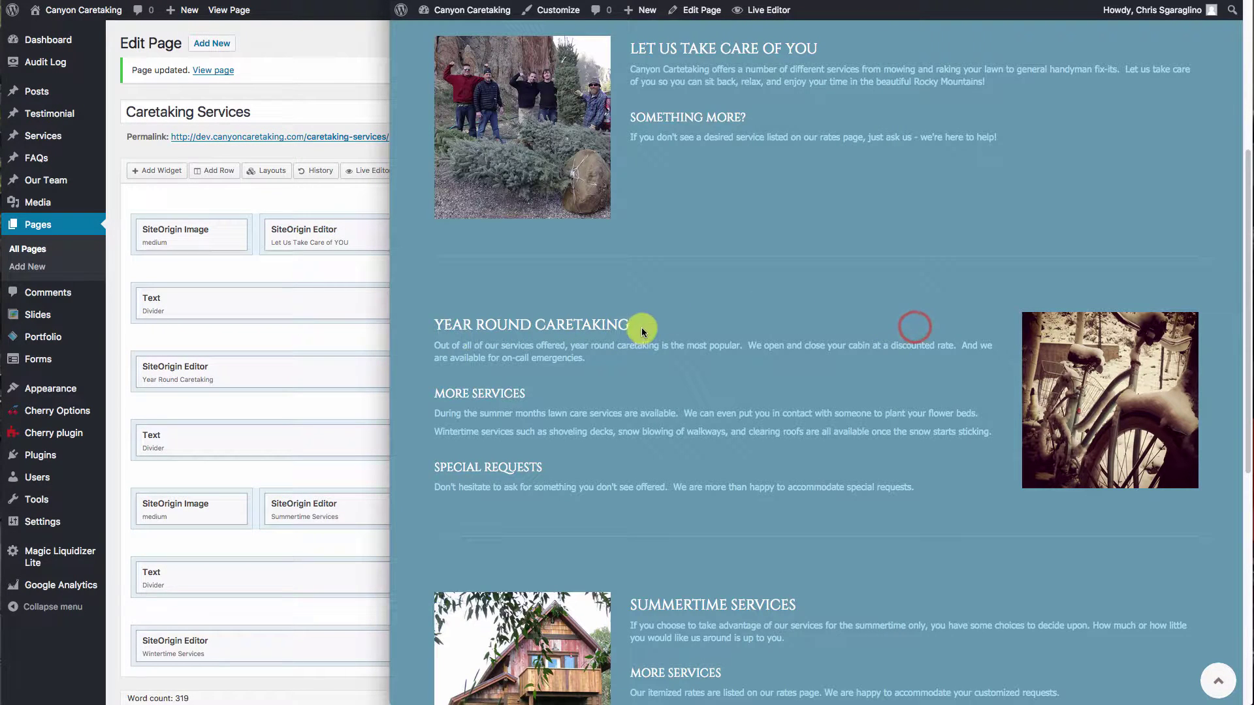
click(206, 383)
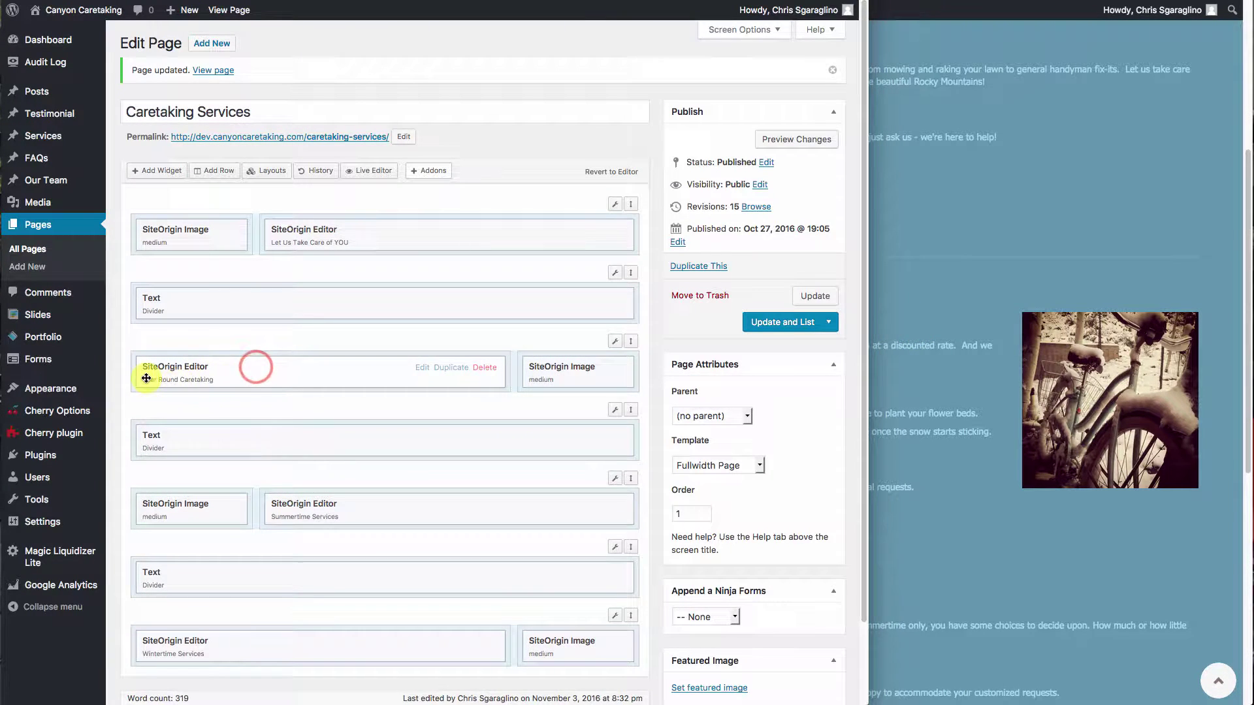
scroll(204, 382, down, 3)
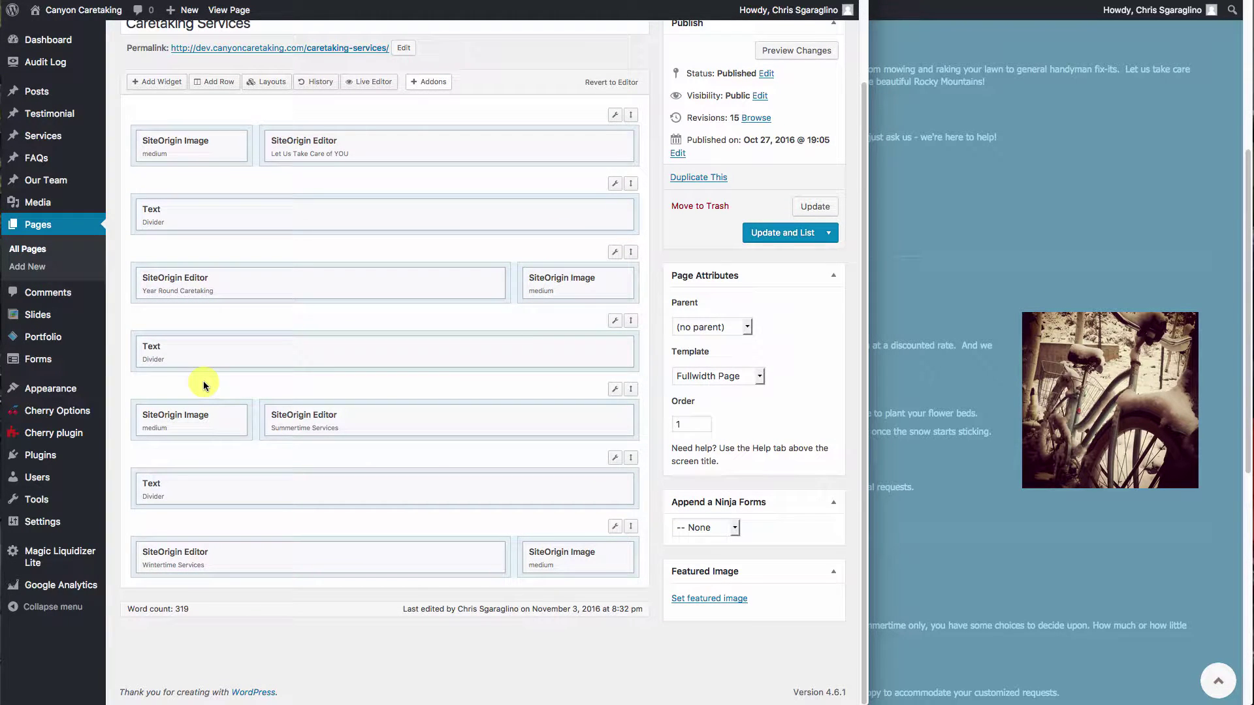
- Duplicate a Text divider row and move the copy to the end of the layout
click(945, 269)
scroll(919, 272, down, 8)
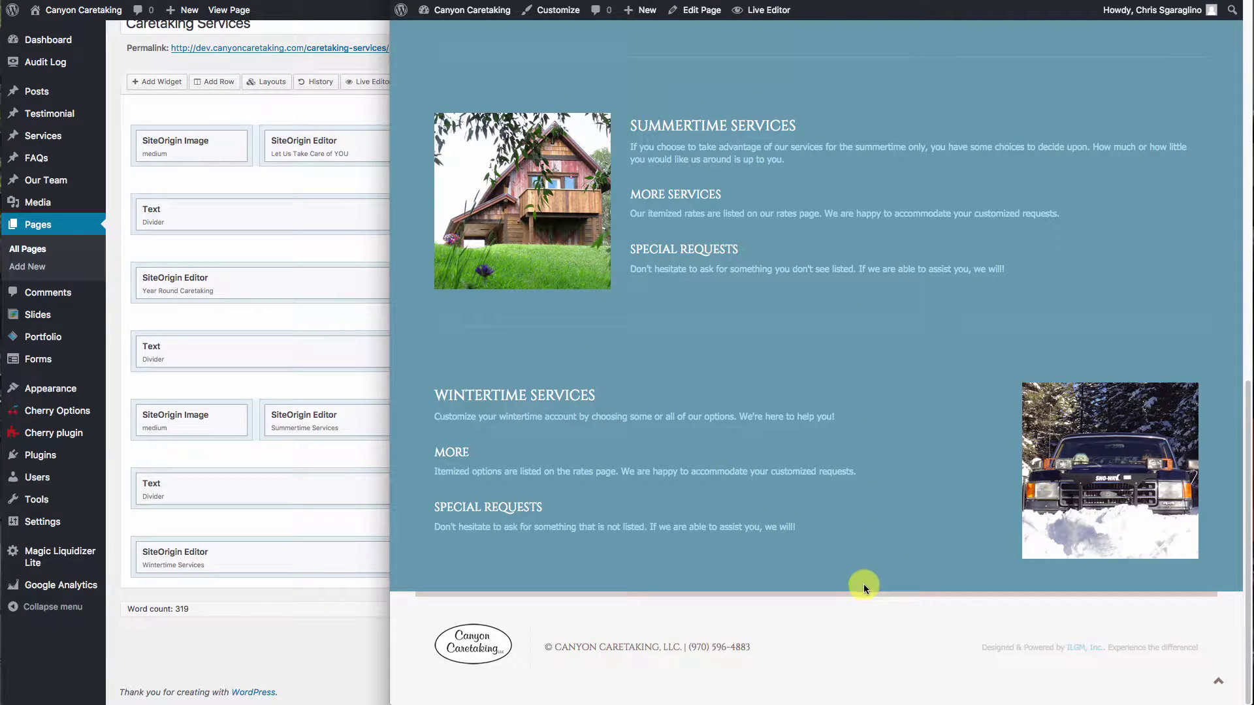
click(279, 602)
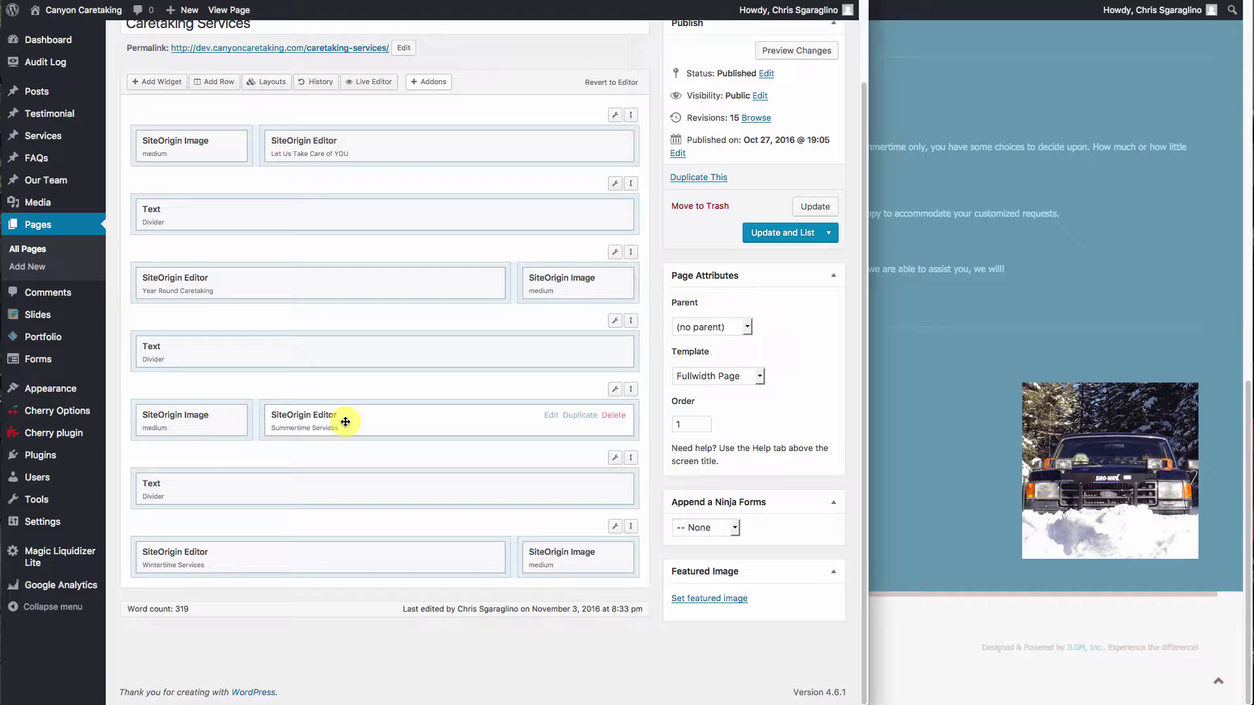
mouse_move(615, 459)
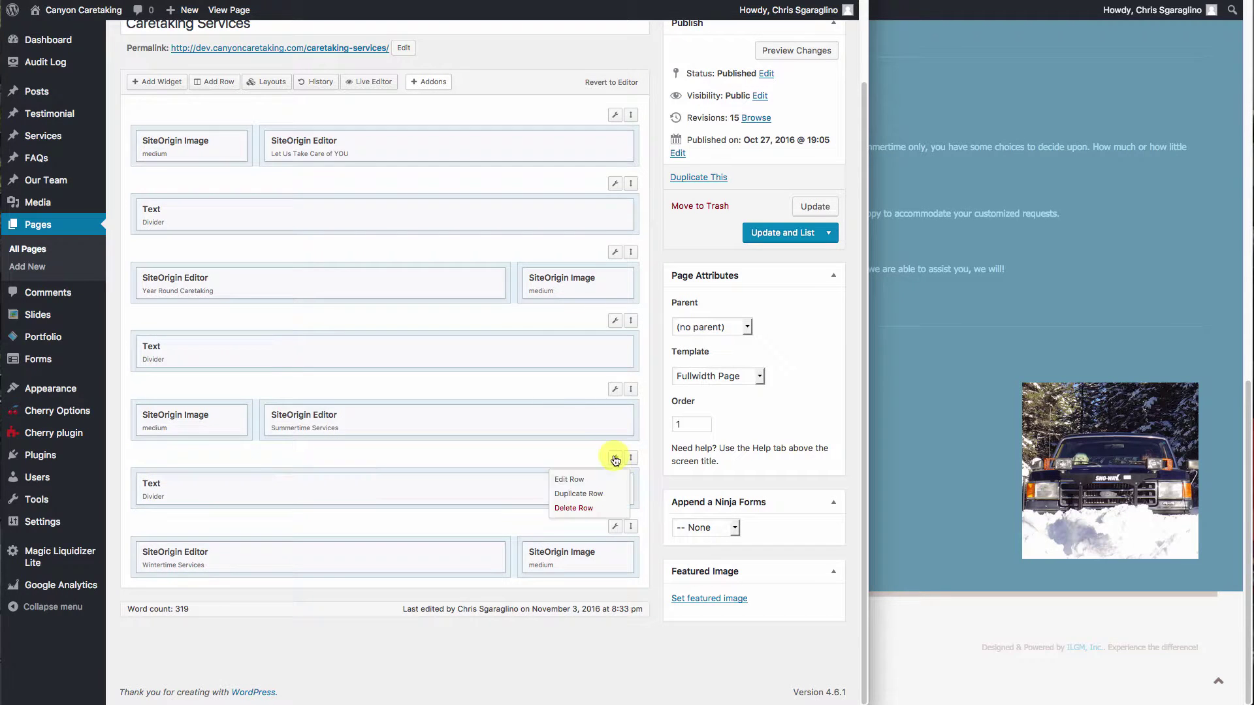
click(585, 494)
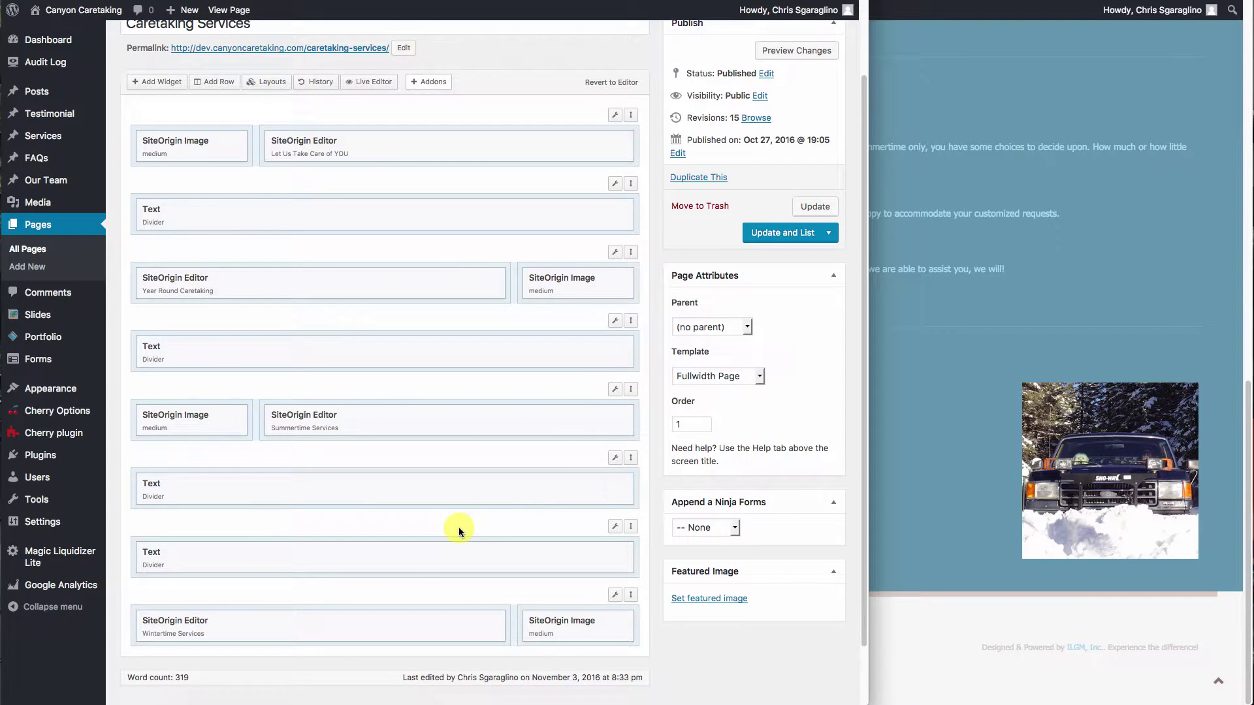
scroll(458, 527, down, 2)
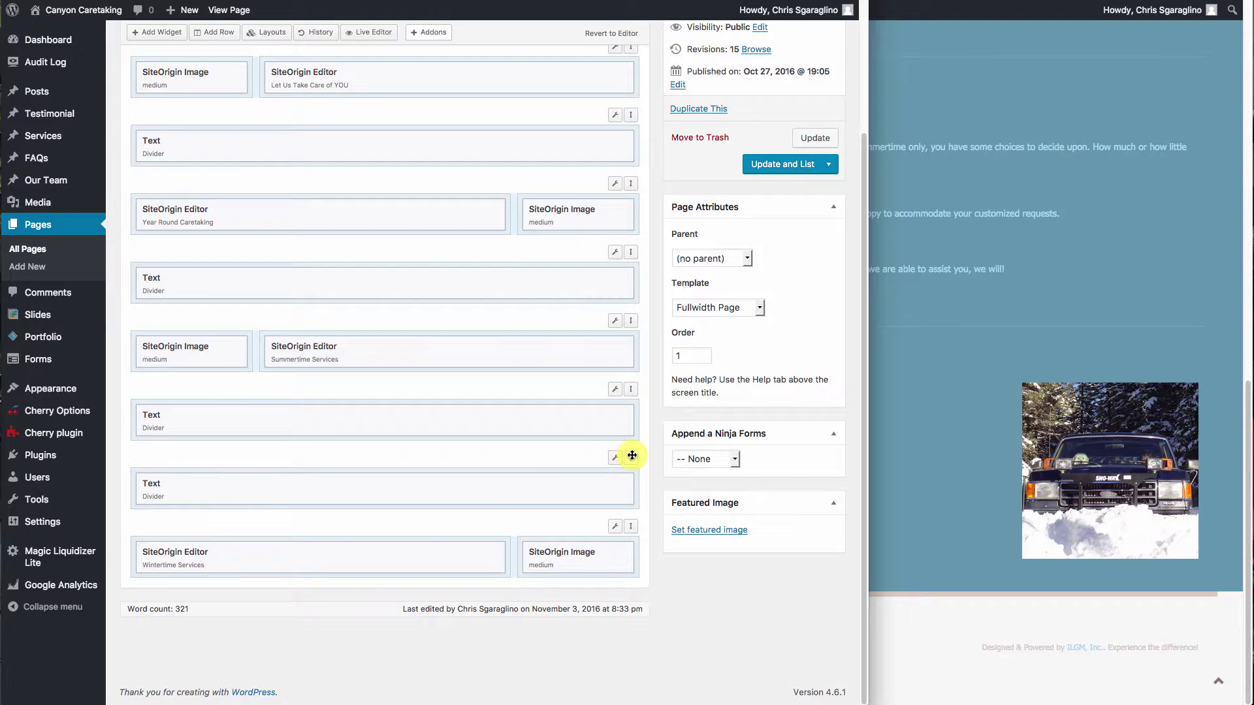
drag(632, 455, 629, 587)
- Duplicate the Summertime Services image-and-text row and move the copy to the bottom
scroll(532, 613, down, 2)
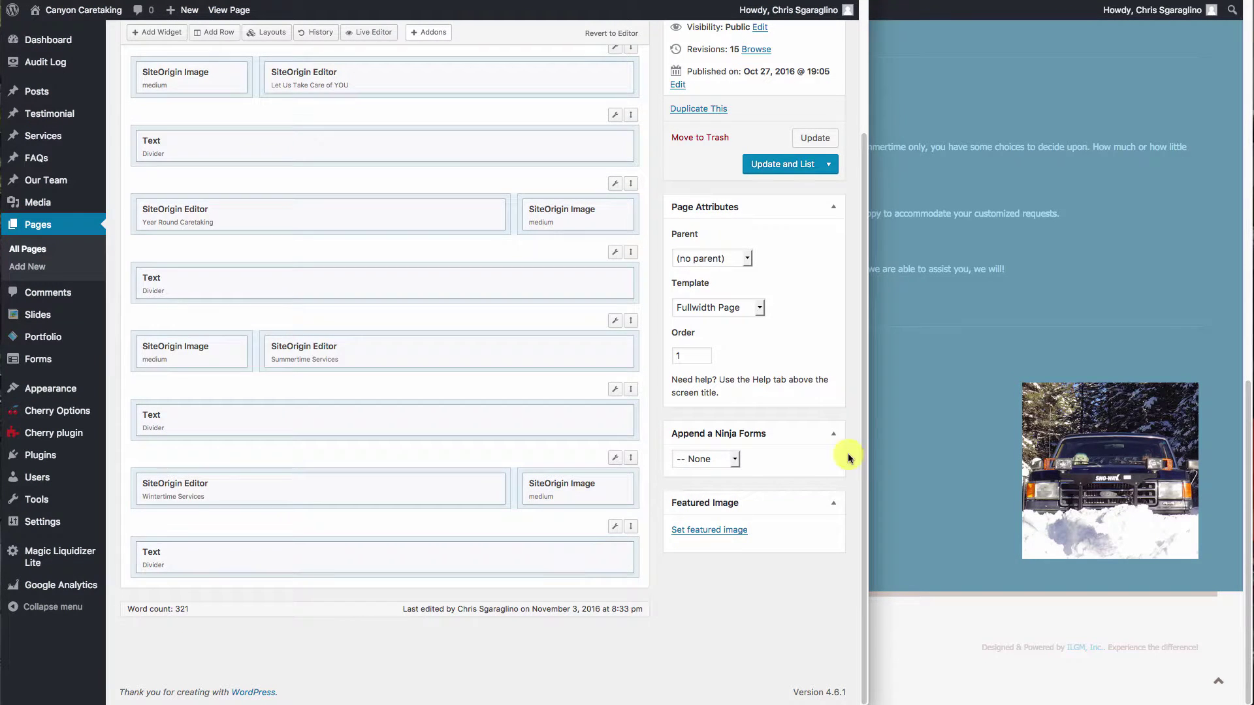
mouse_move(173, 356)
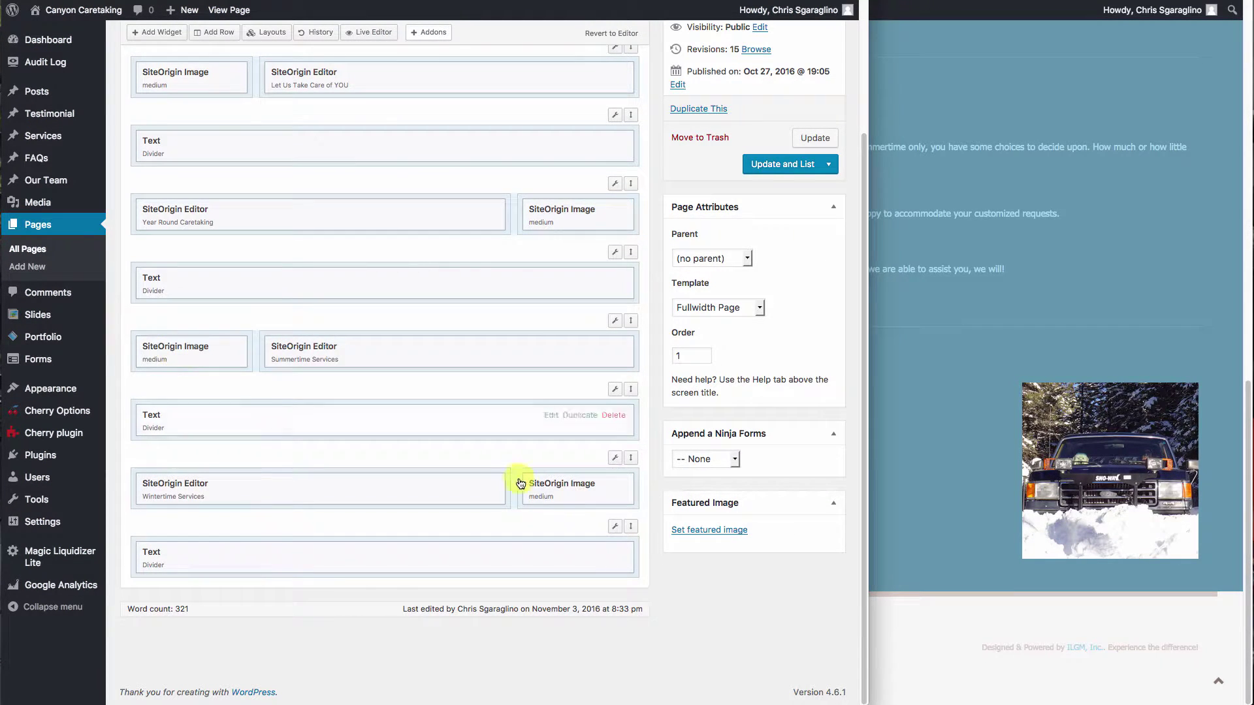
mouse_move(580, 493)
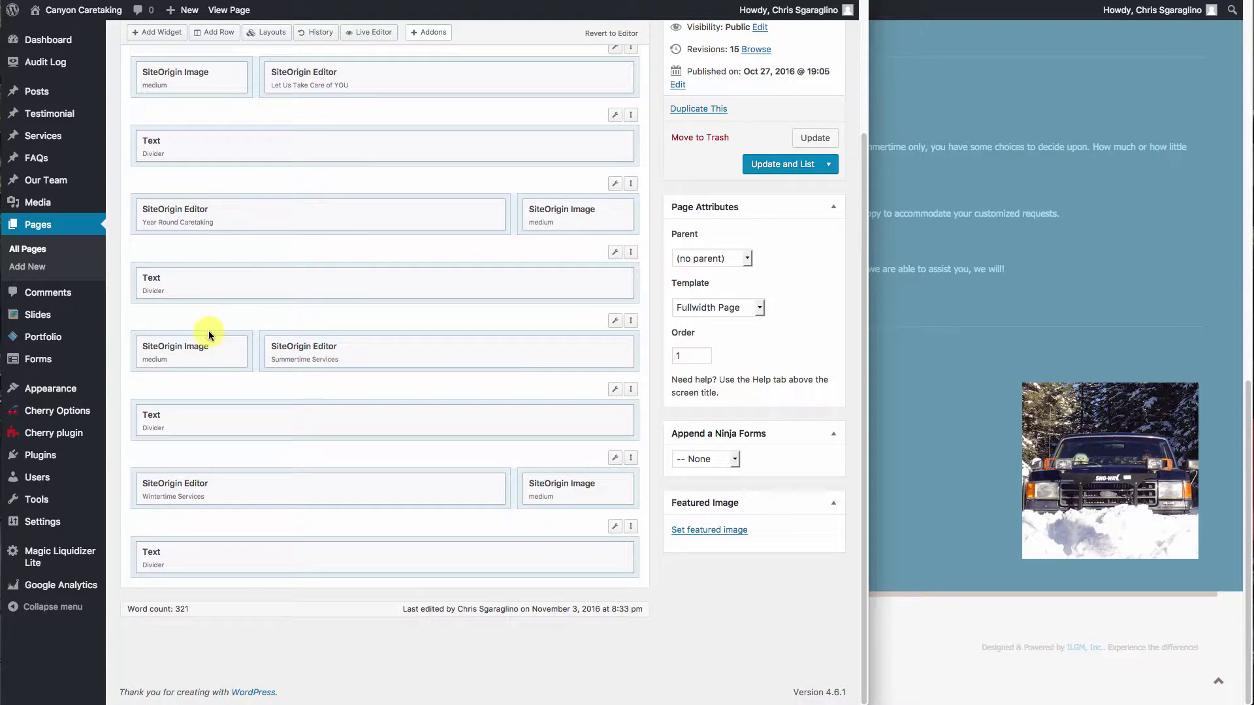
mouse_move(617, 324)
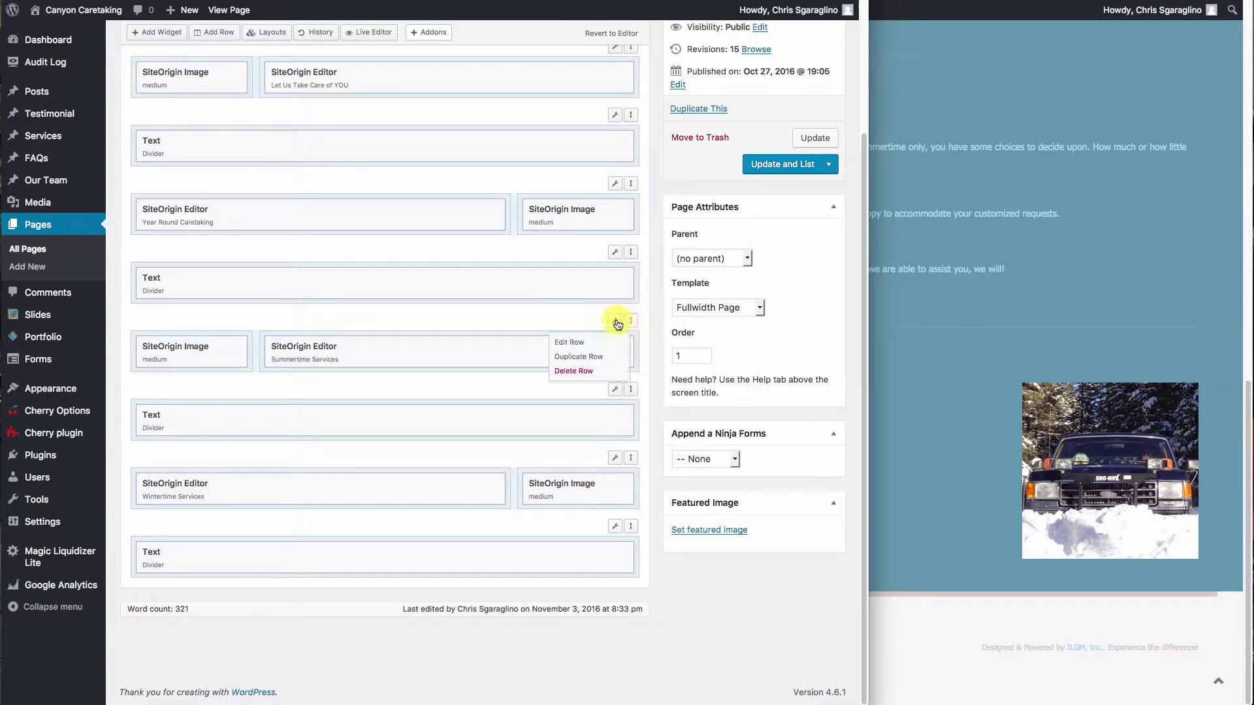
click(598, 358)
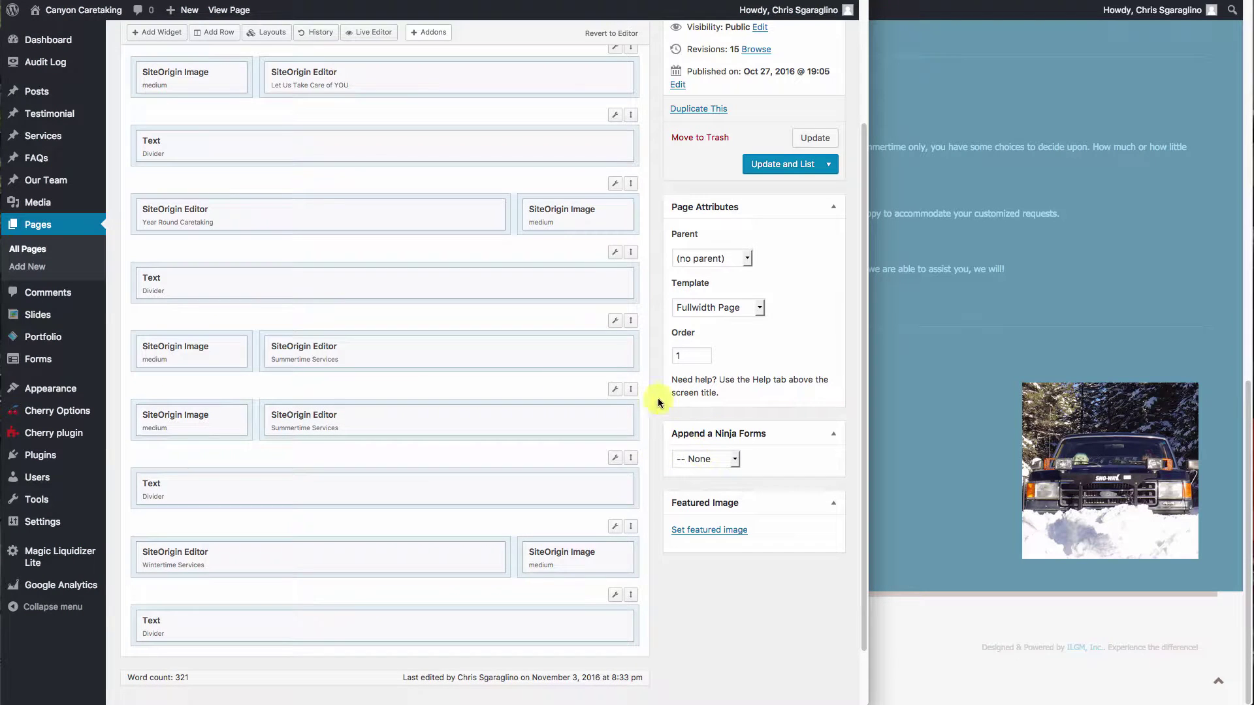
drag(631, 388, 633, 592)
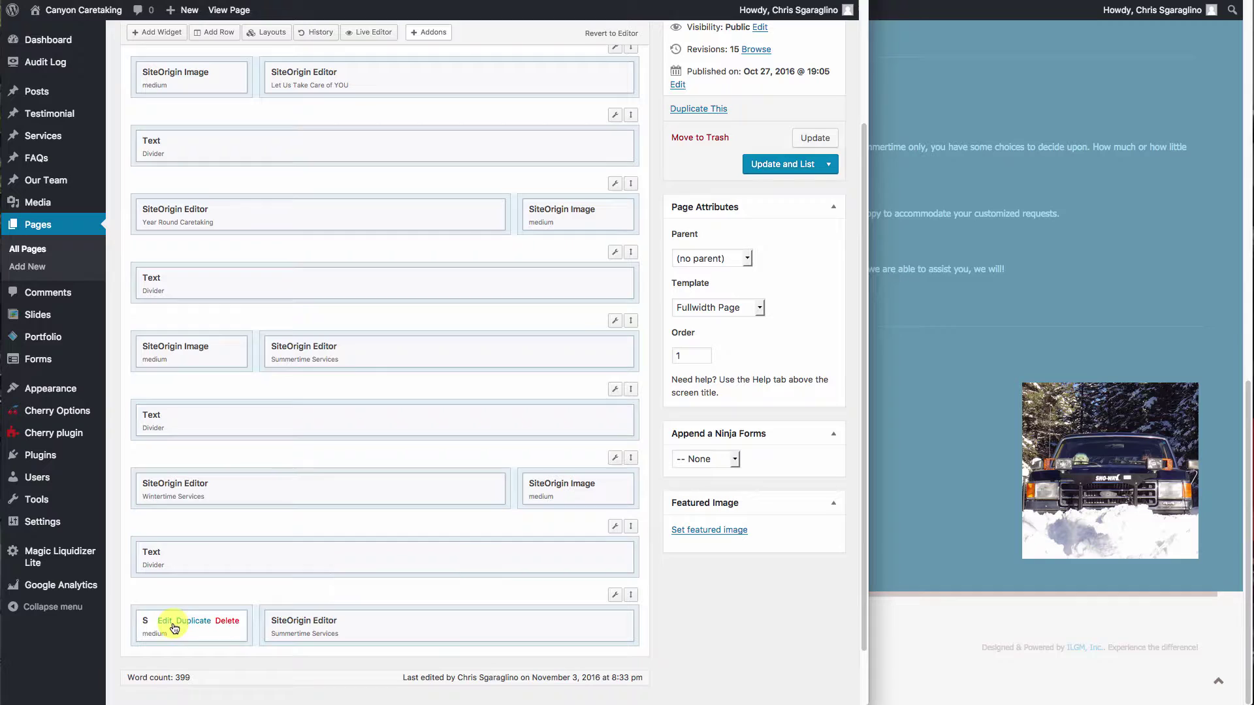
- Set the bottom row's image to the fisherman photo about.jpg
click(164, 622)
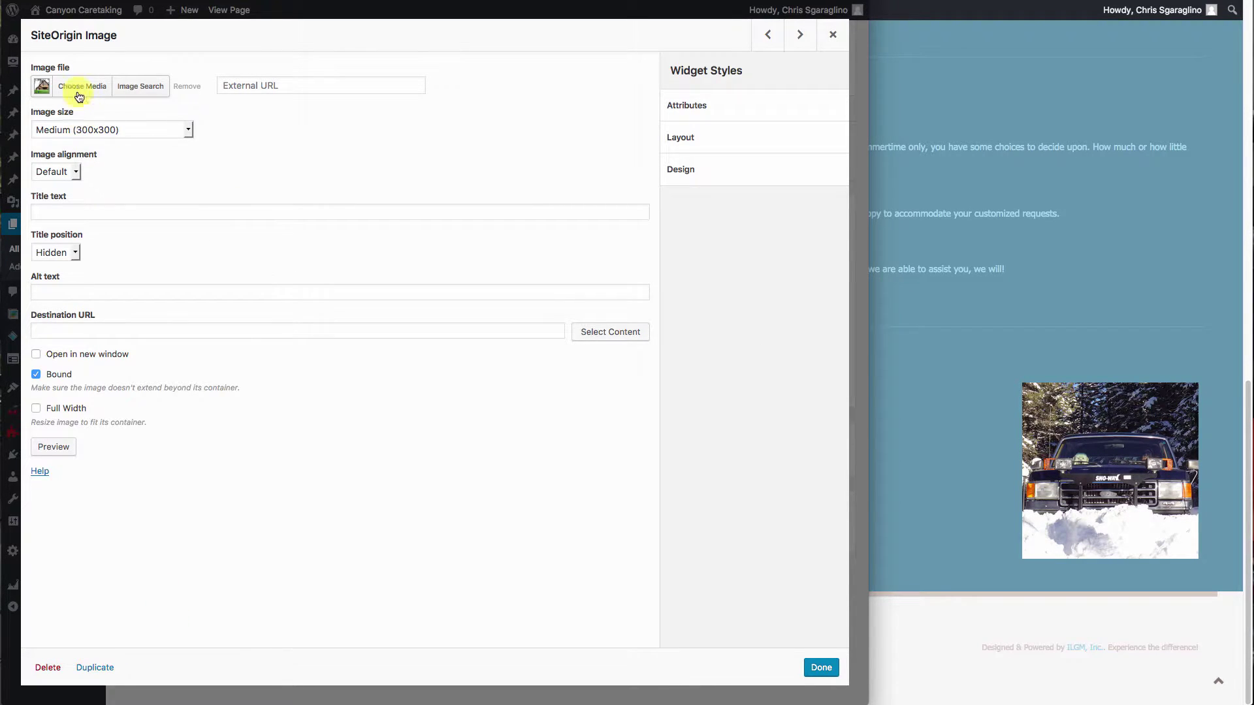
click(73, 85)
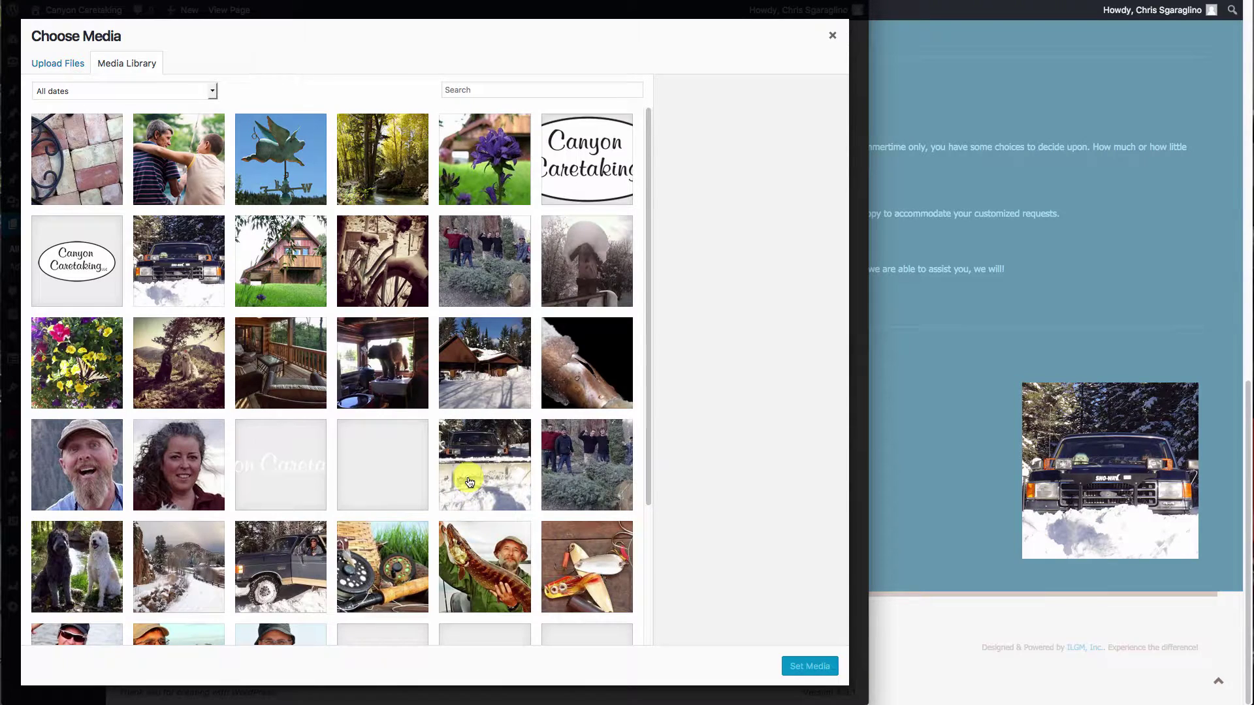
scroll(468, 476, down, 5)
click(476, 377)
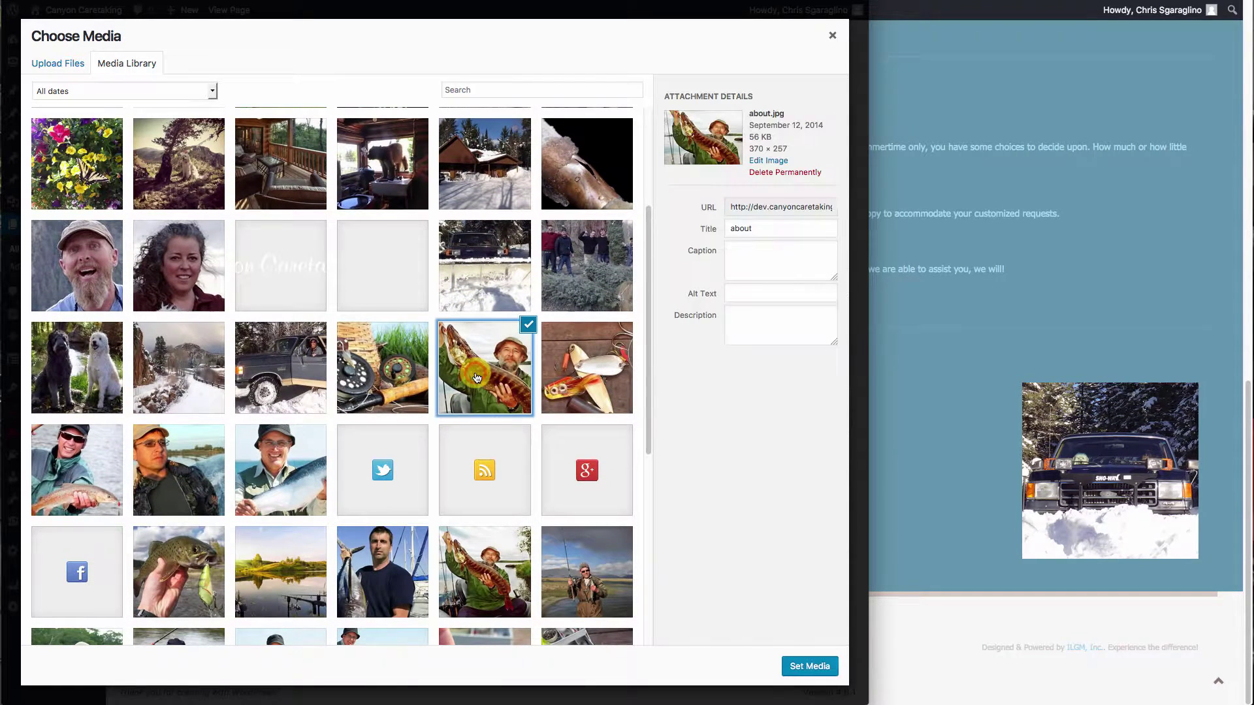
click(820, 669)
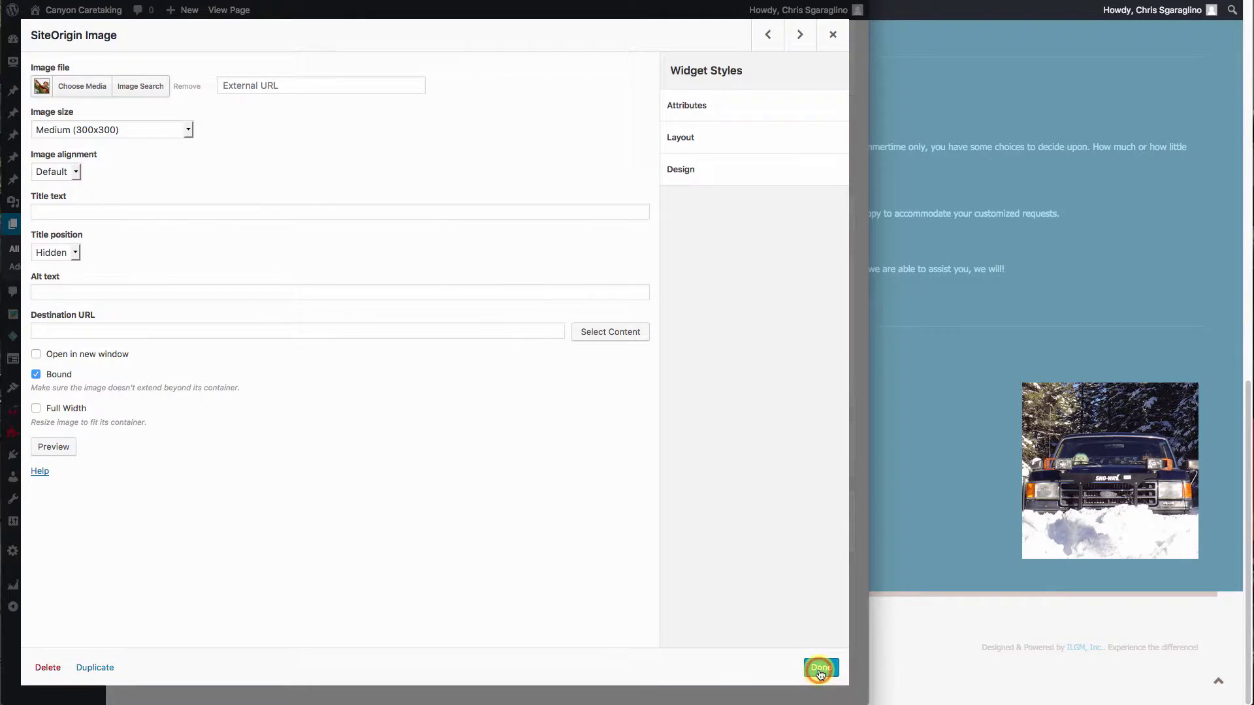
click(813, 666)
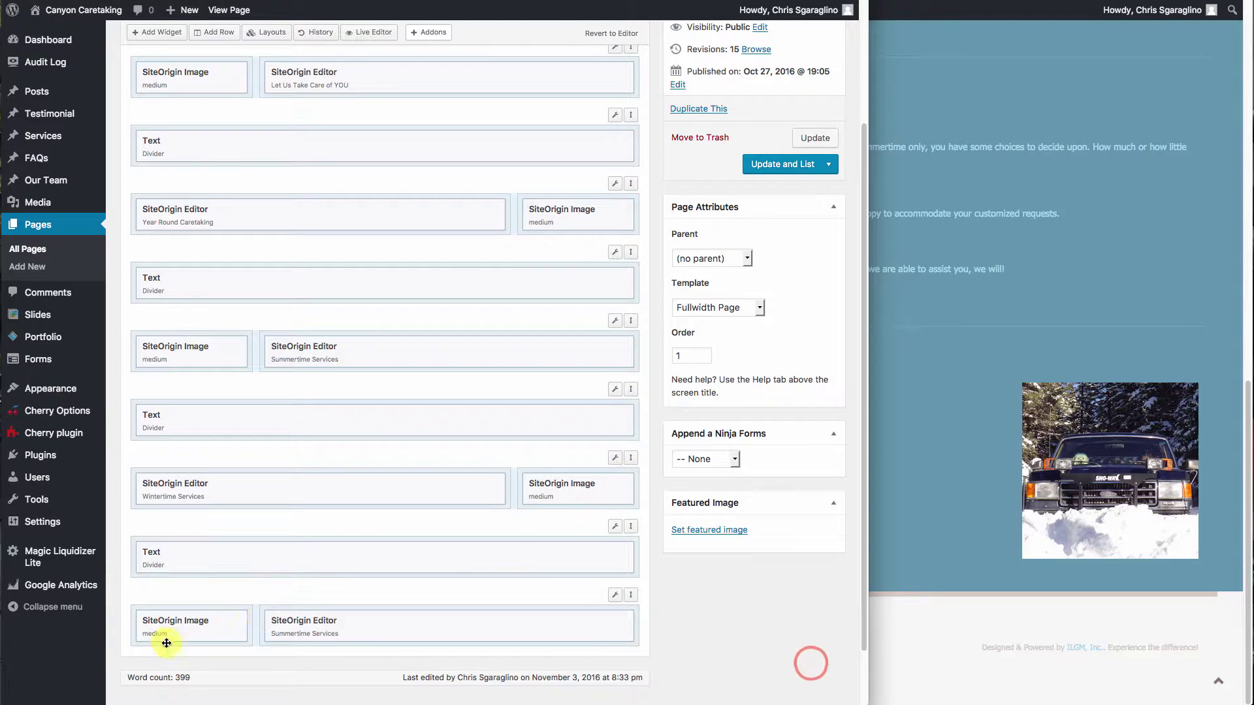
- Change the bottom text widget's title and heading to 'Fishing & Guiding Services'
mouse_move(588, 635)
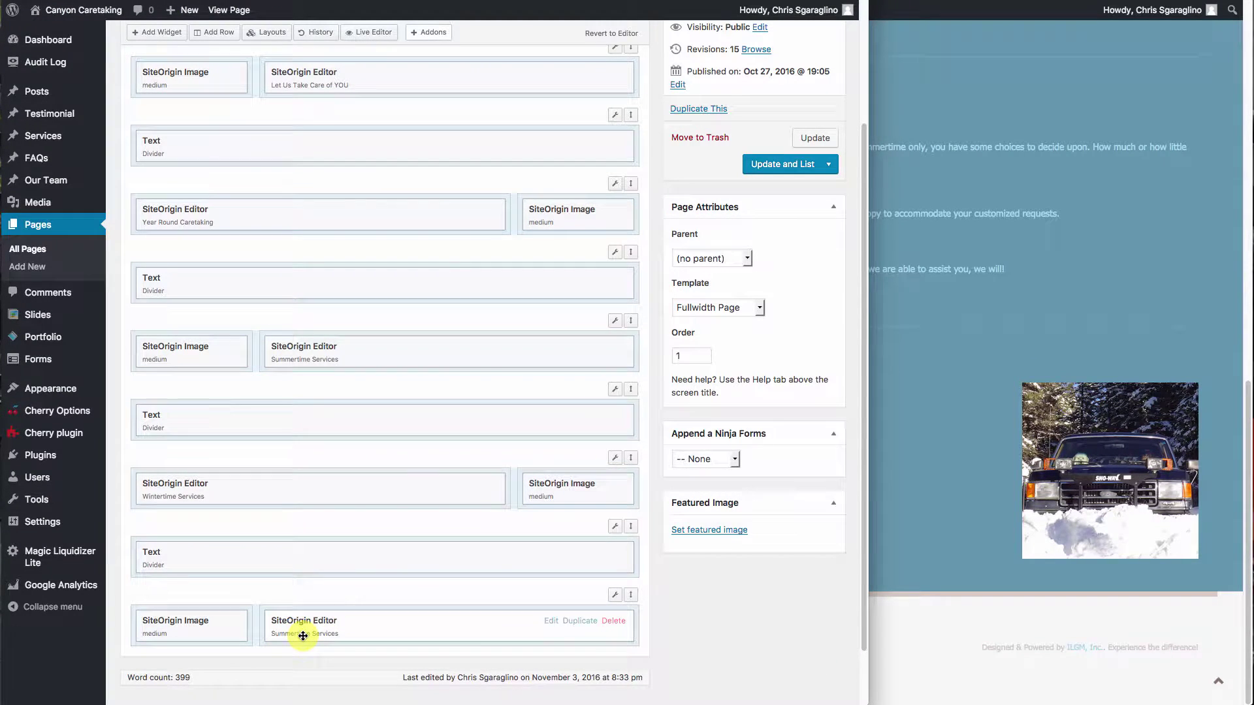
click(548, 621)
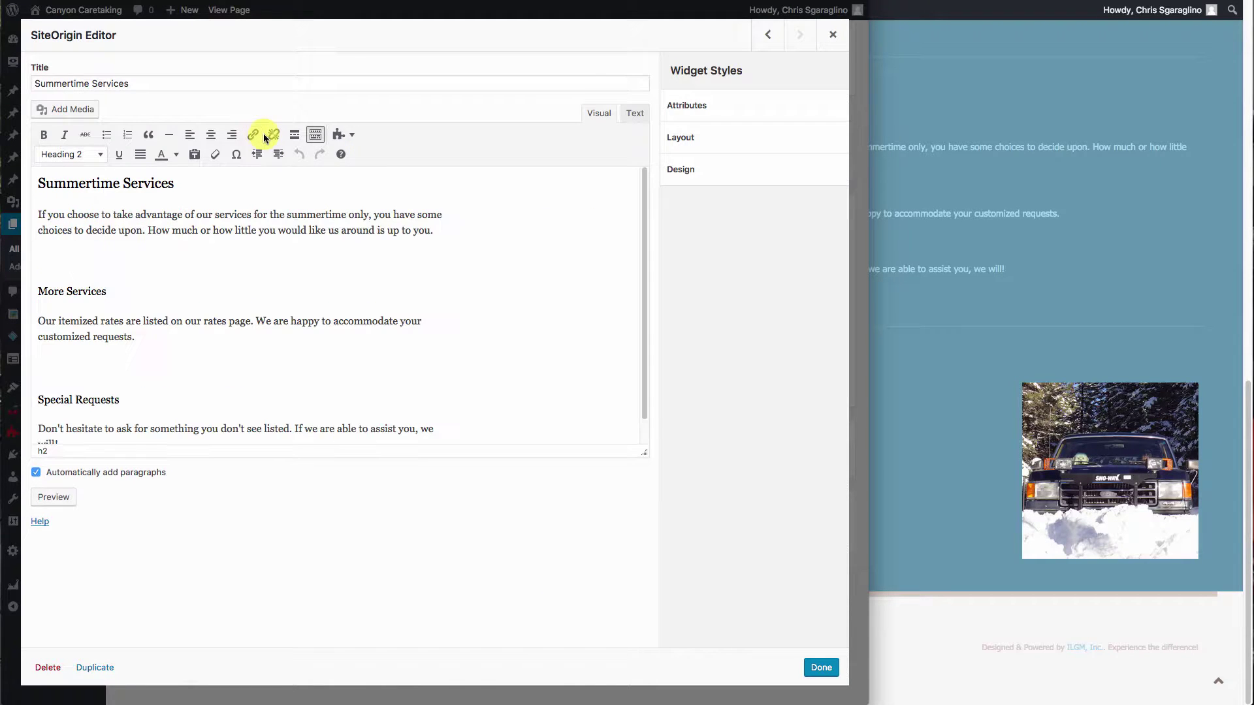
double_click(61, 80)
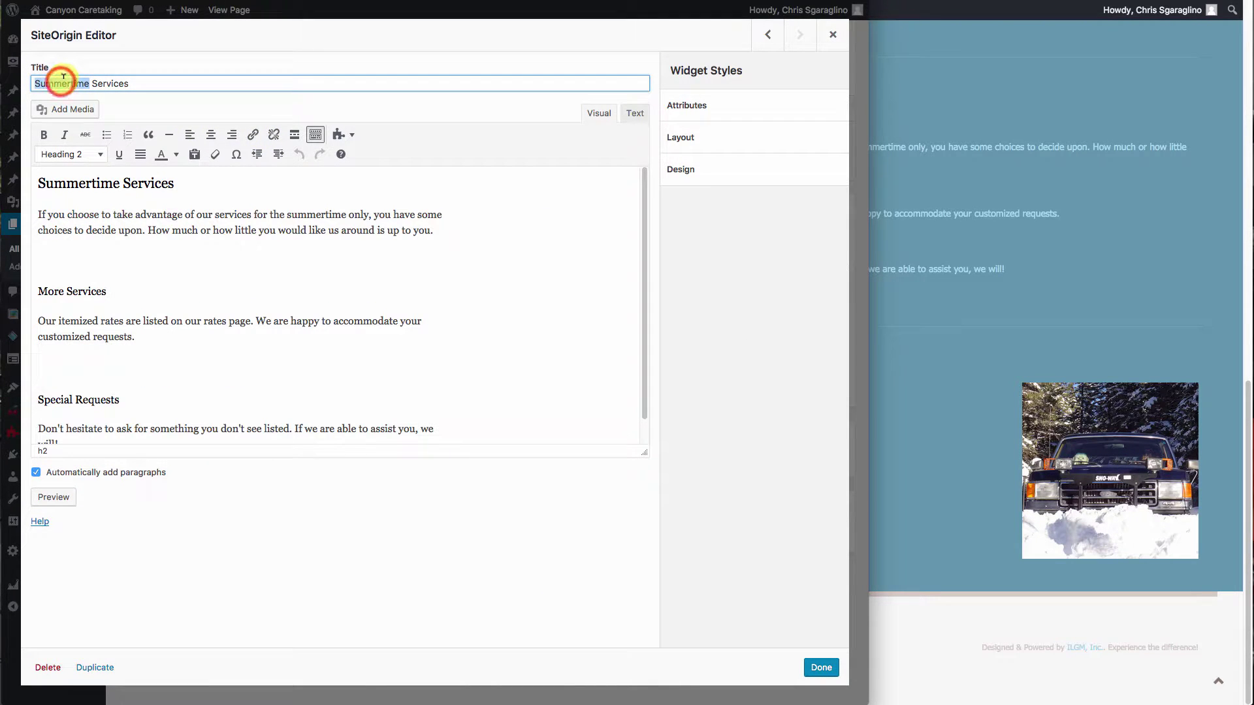
text(Fishing & Guiding)
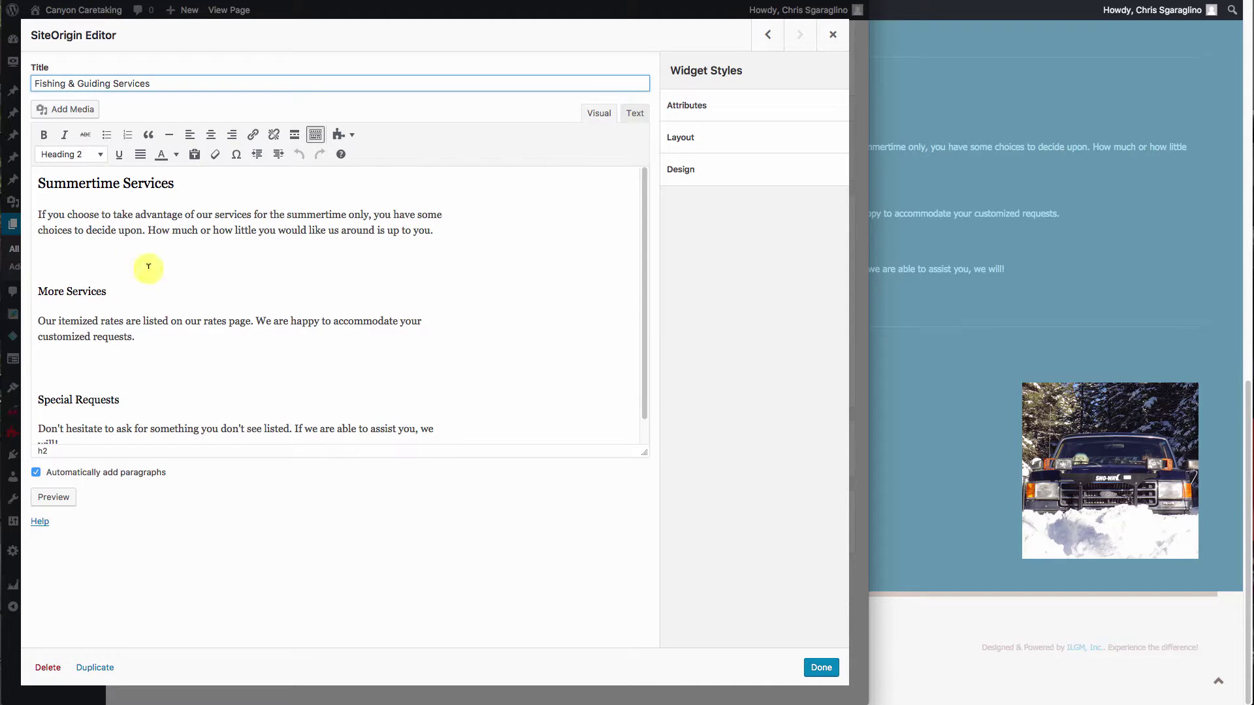
click(78, 183)
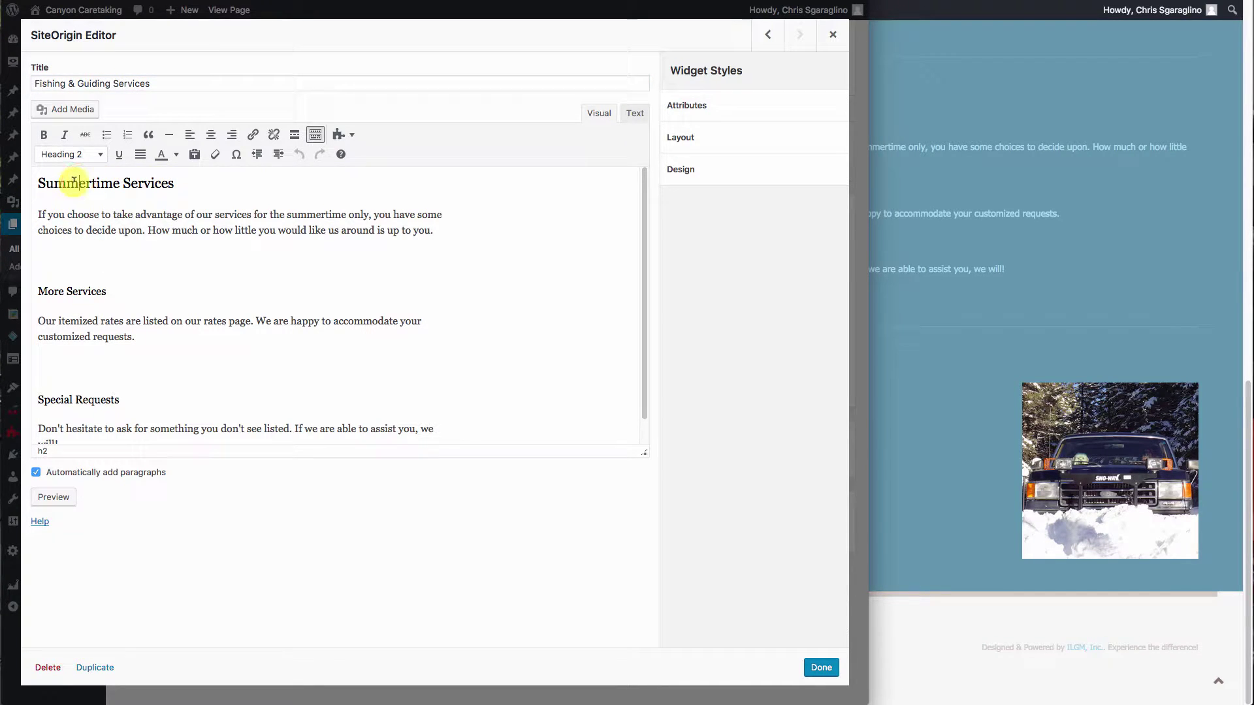
text(Fishi)
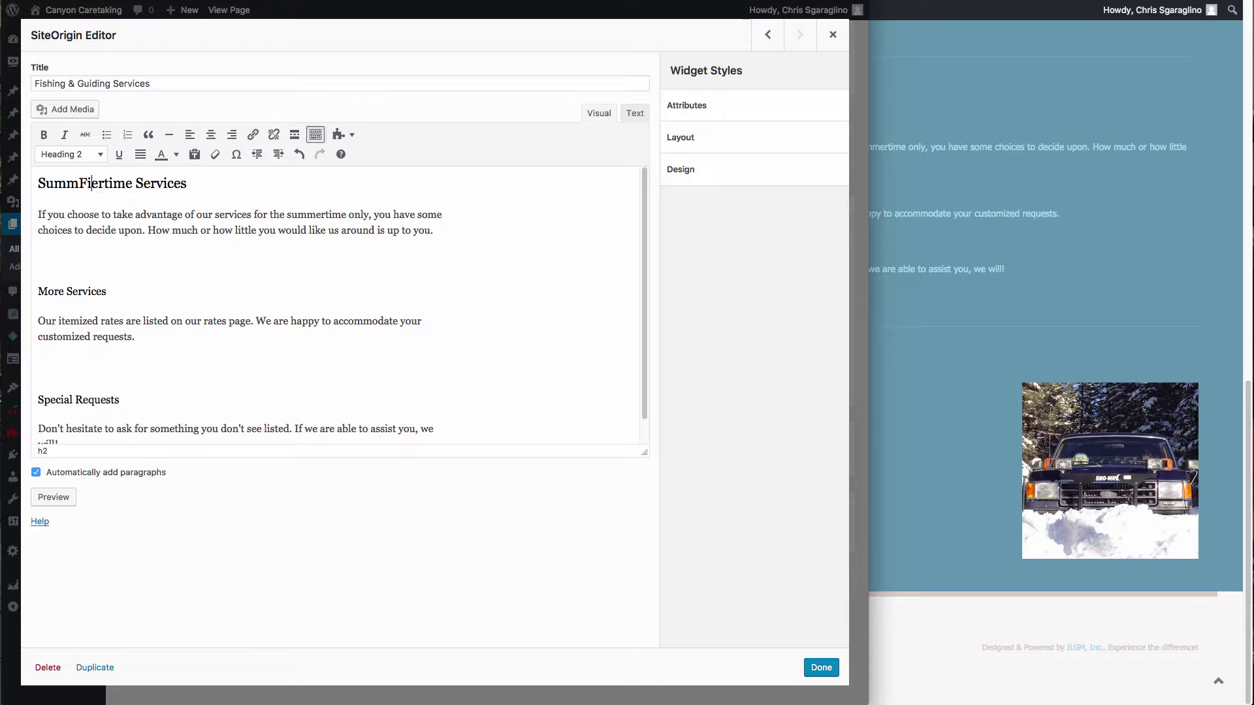
text(ng & Guidi)
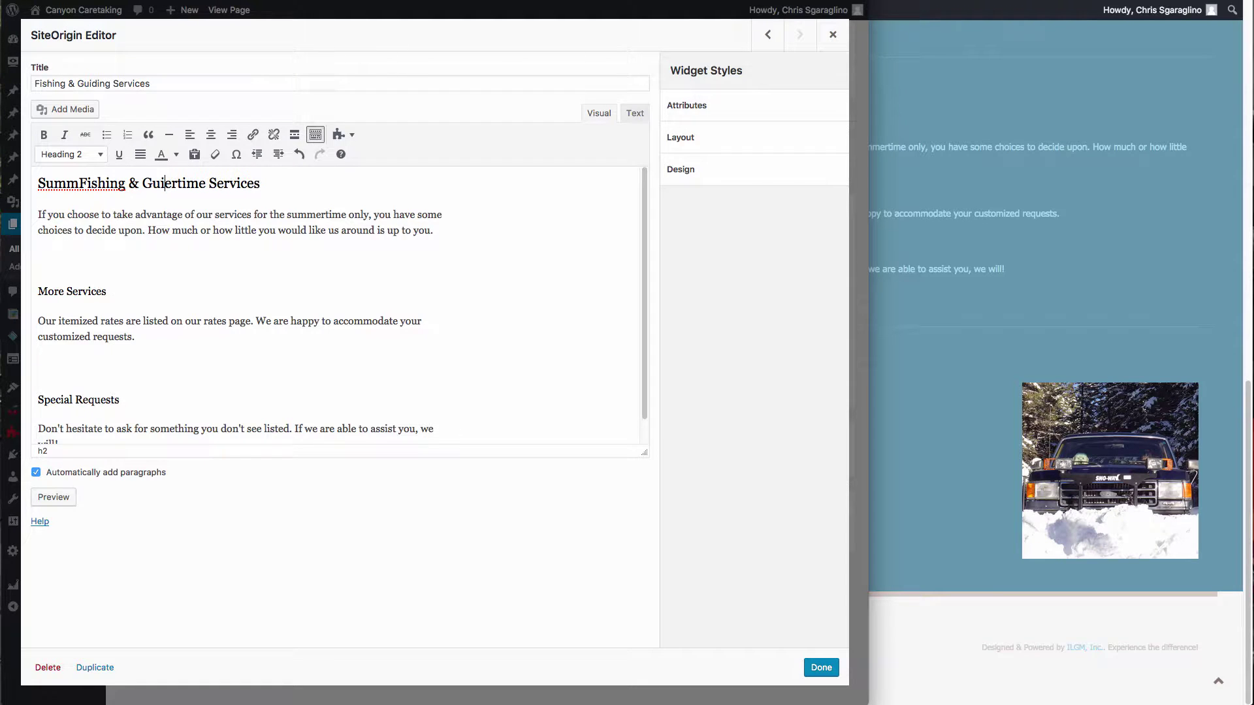
text(ng)
key(Delete)
key(Delete)
key(Delete)
key(Delete)
key(Delete)
key(Delete)
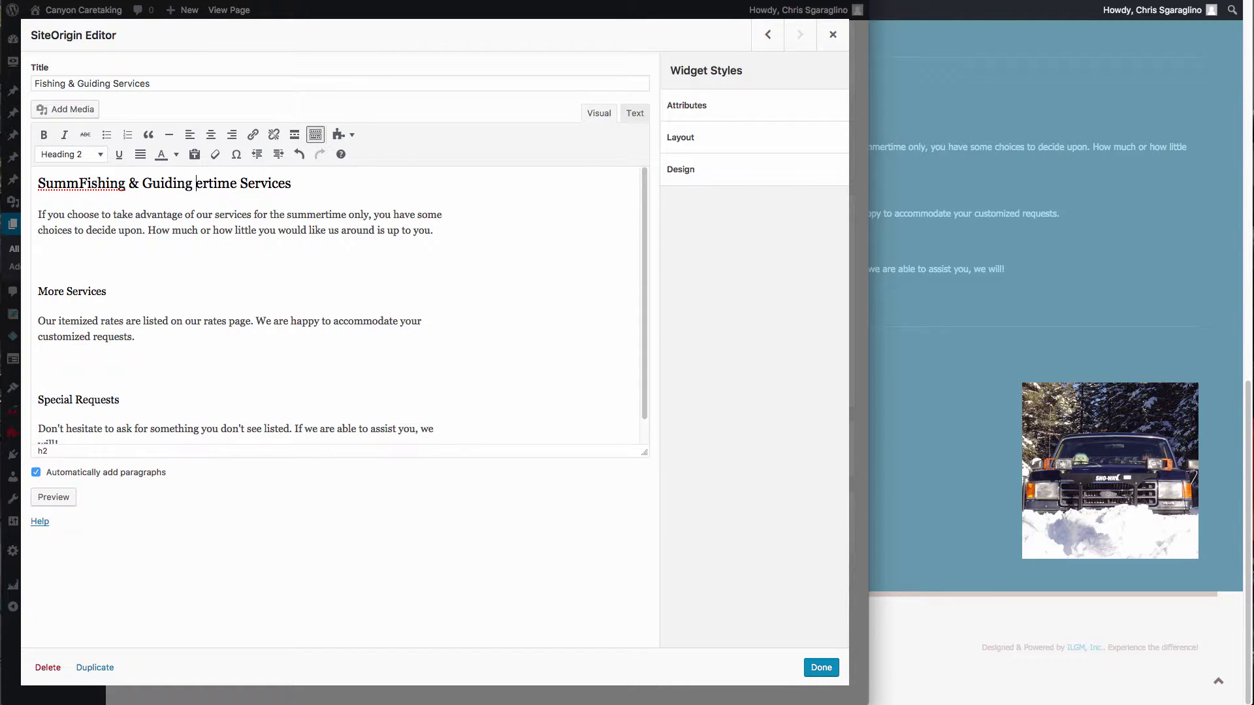
click(80, 181)
key(BackSpace)
key(BackSpace)
key(BackSpace)
key(BackSpace)
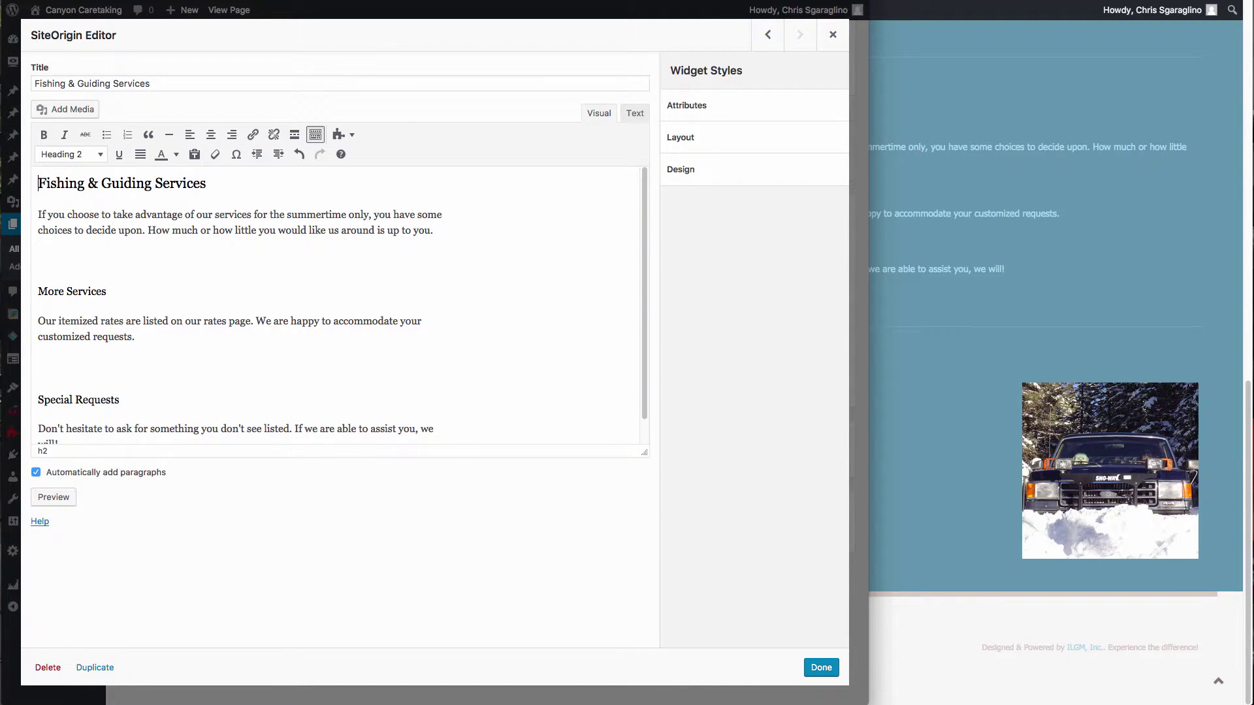
- Update the page and scroll the live view down to the Fishing & Guiding Services section
click(825, 671)
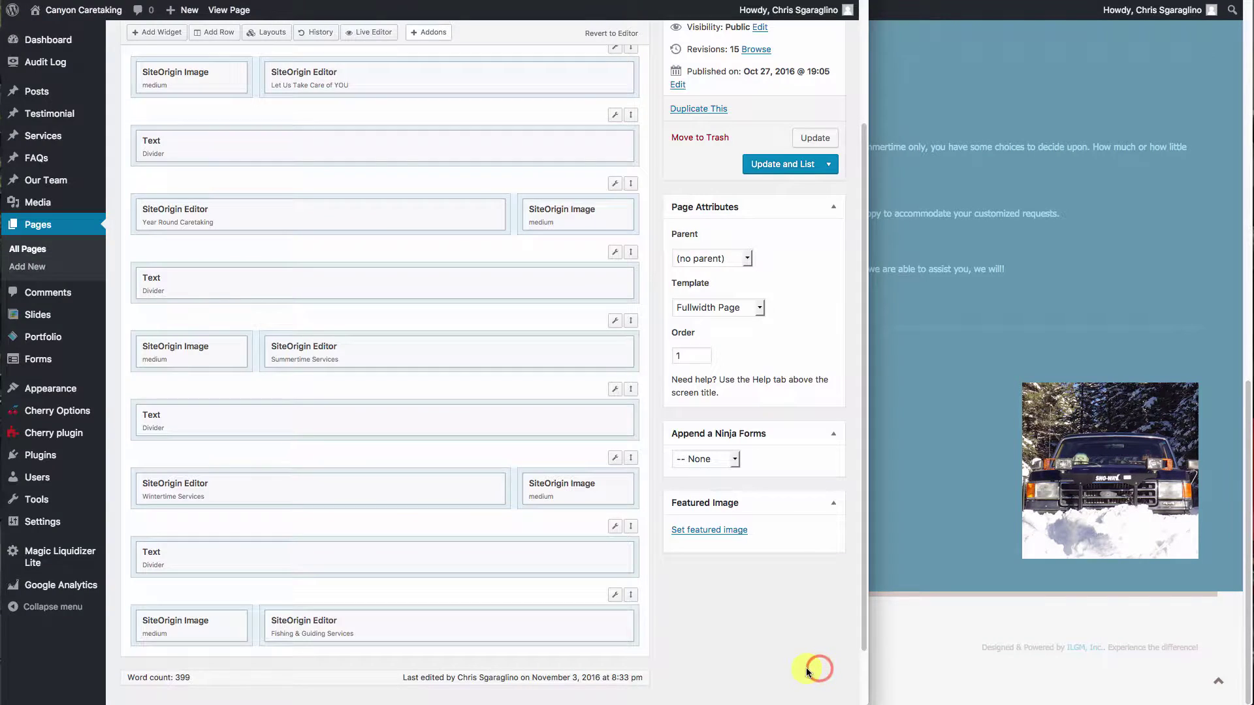
click(816, 138)
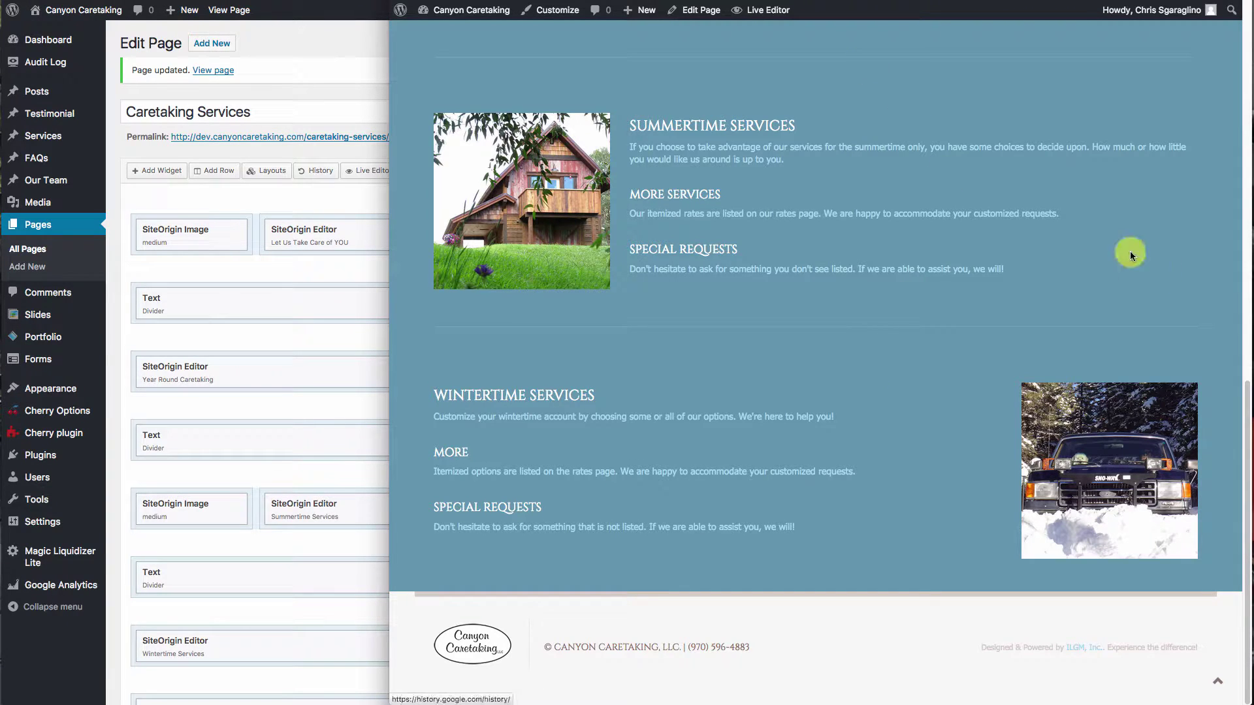
scroll(991, 243, down, 4)
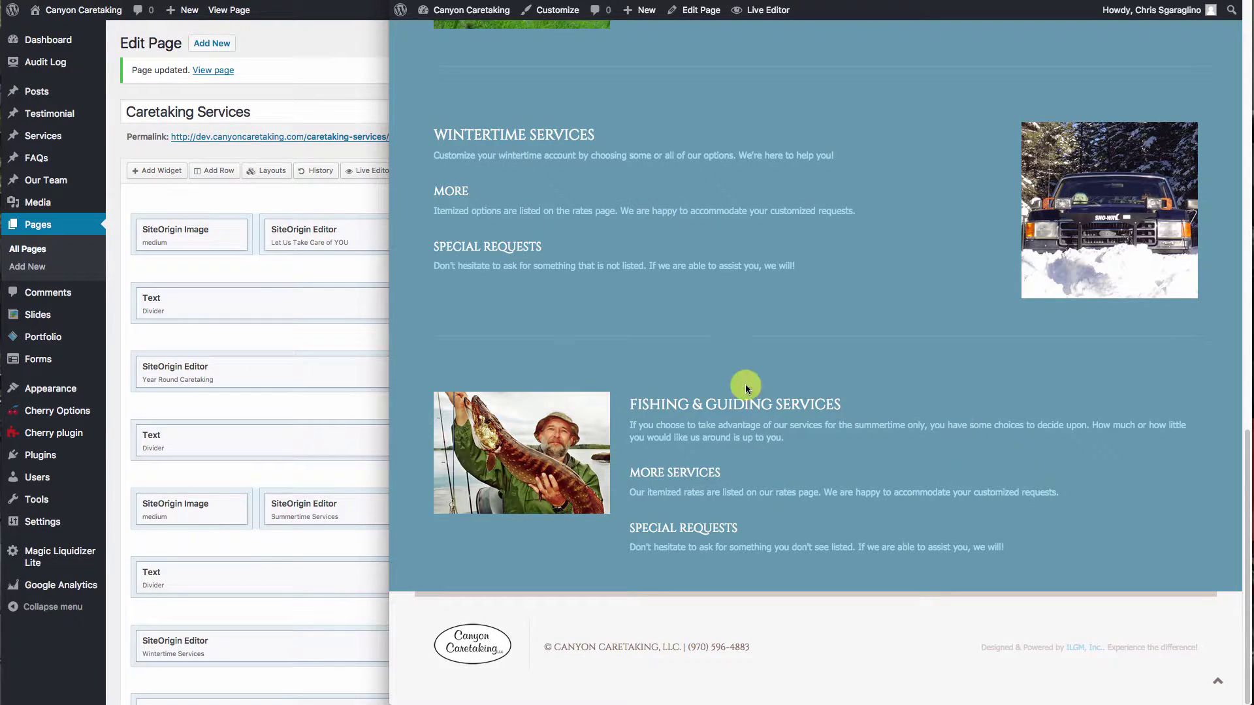
- Delete the Fishing & Guiding row and its divider row, then update and reload the live page
click(274, 398)
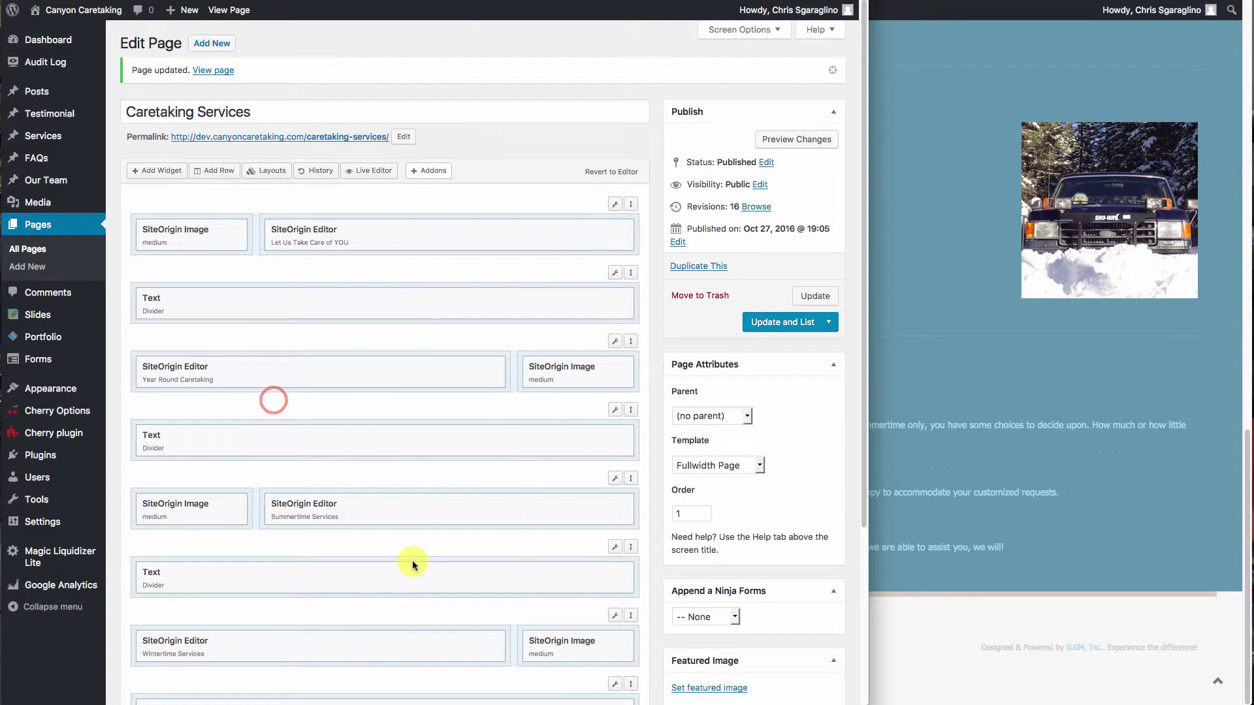
scroll(413, 560, down, 5)
mouse_move(621, 531)
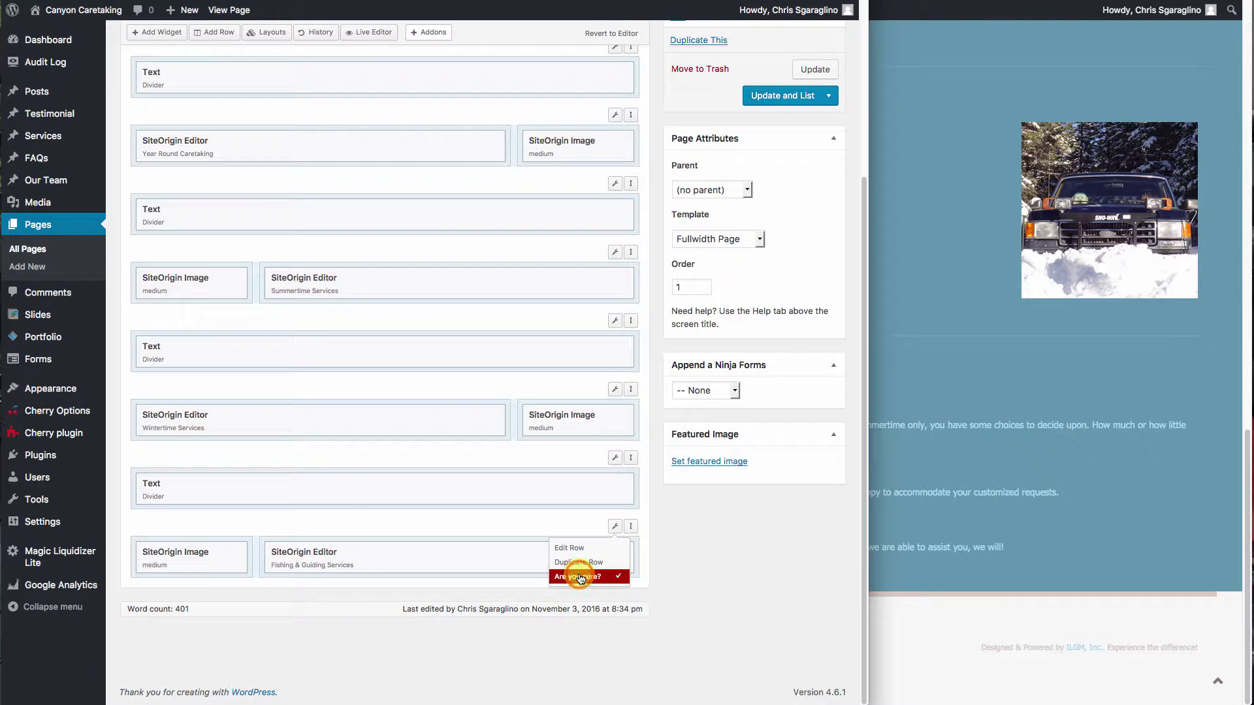
click(580, 578)
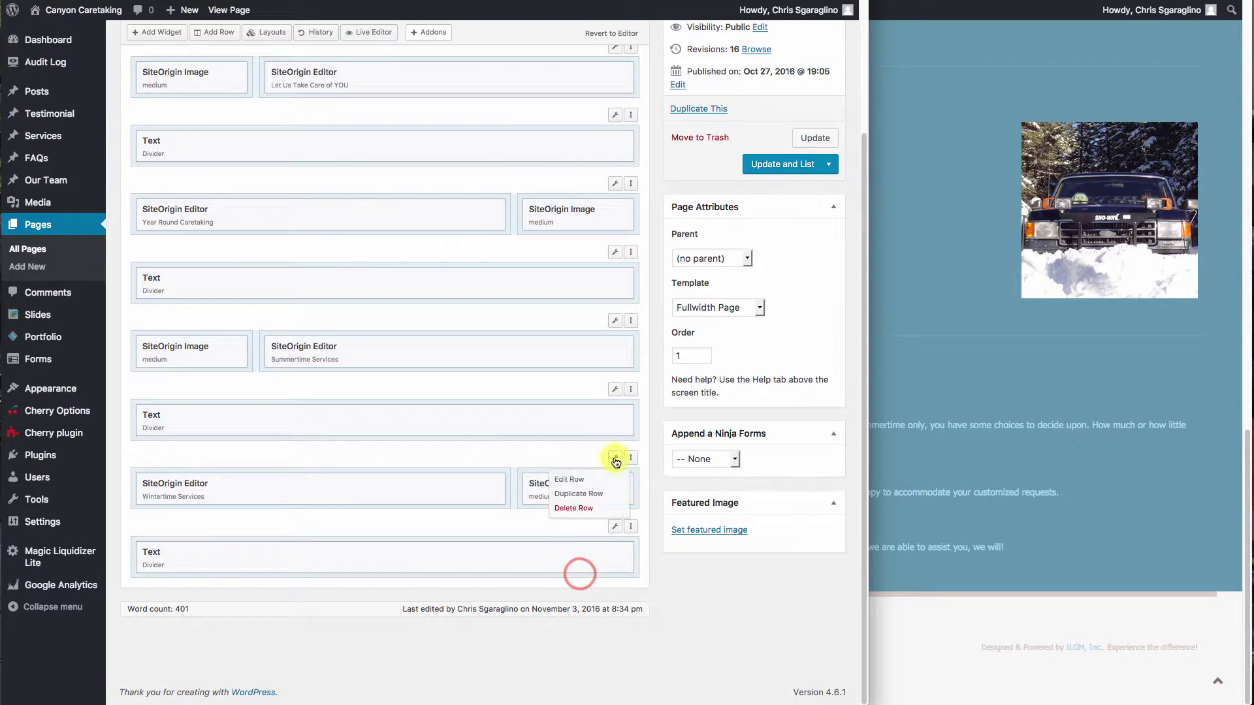
mouse_move(614, 527)
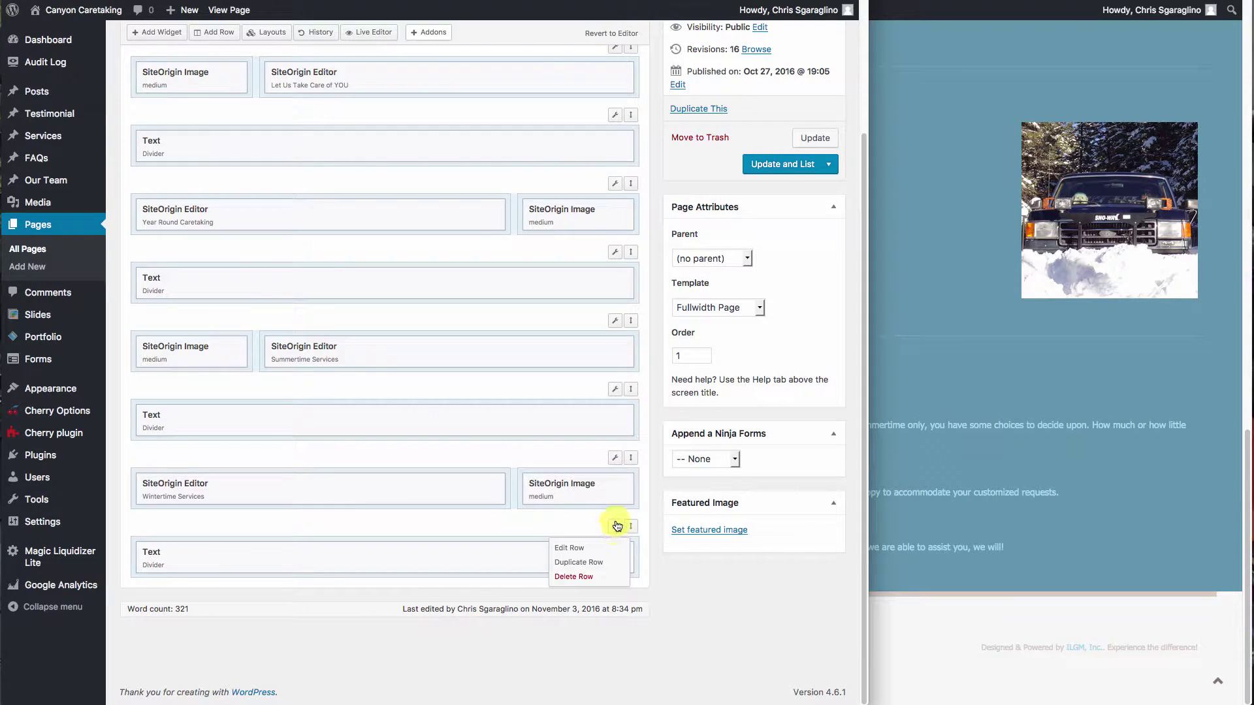
click(581, 577)
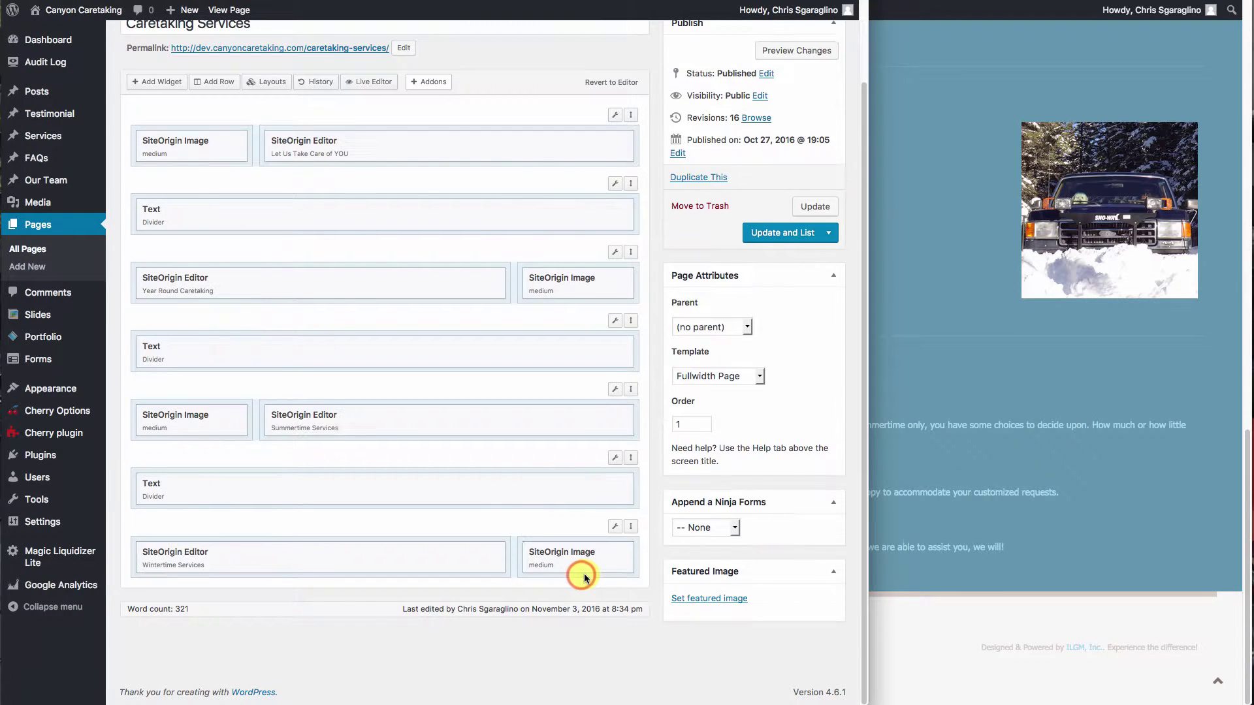
click(812, 208)
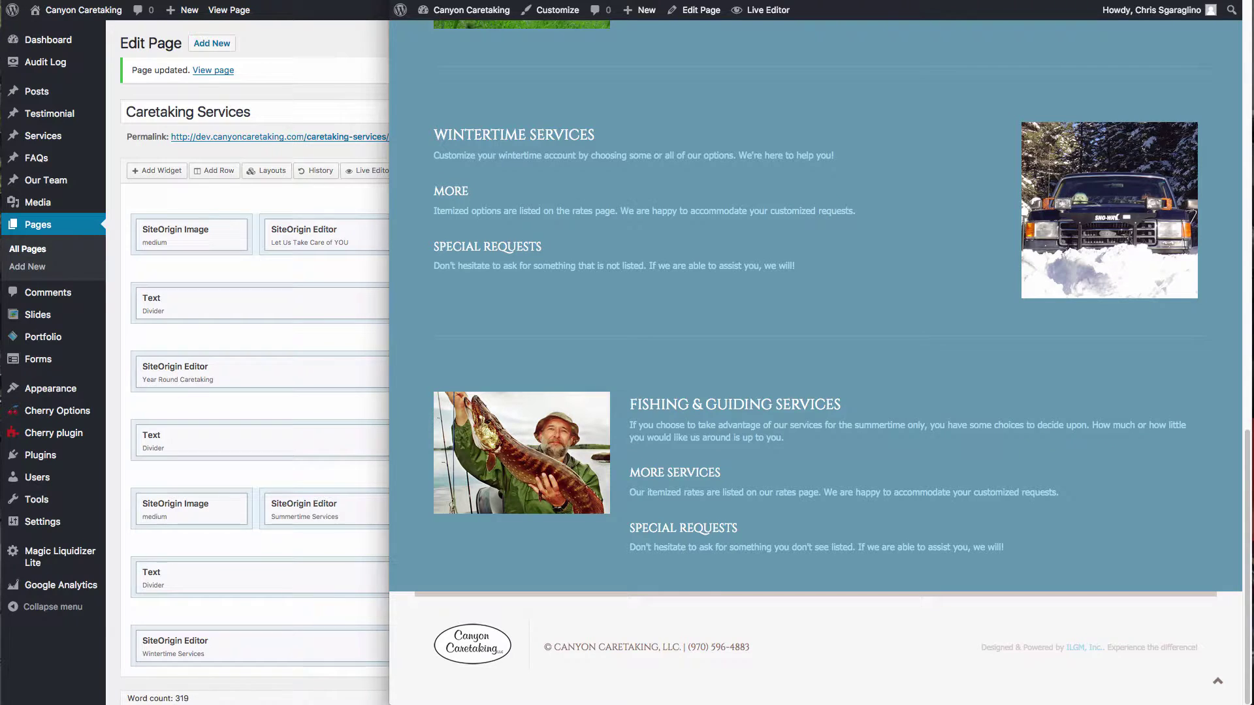
key(super+r)
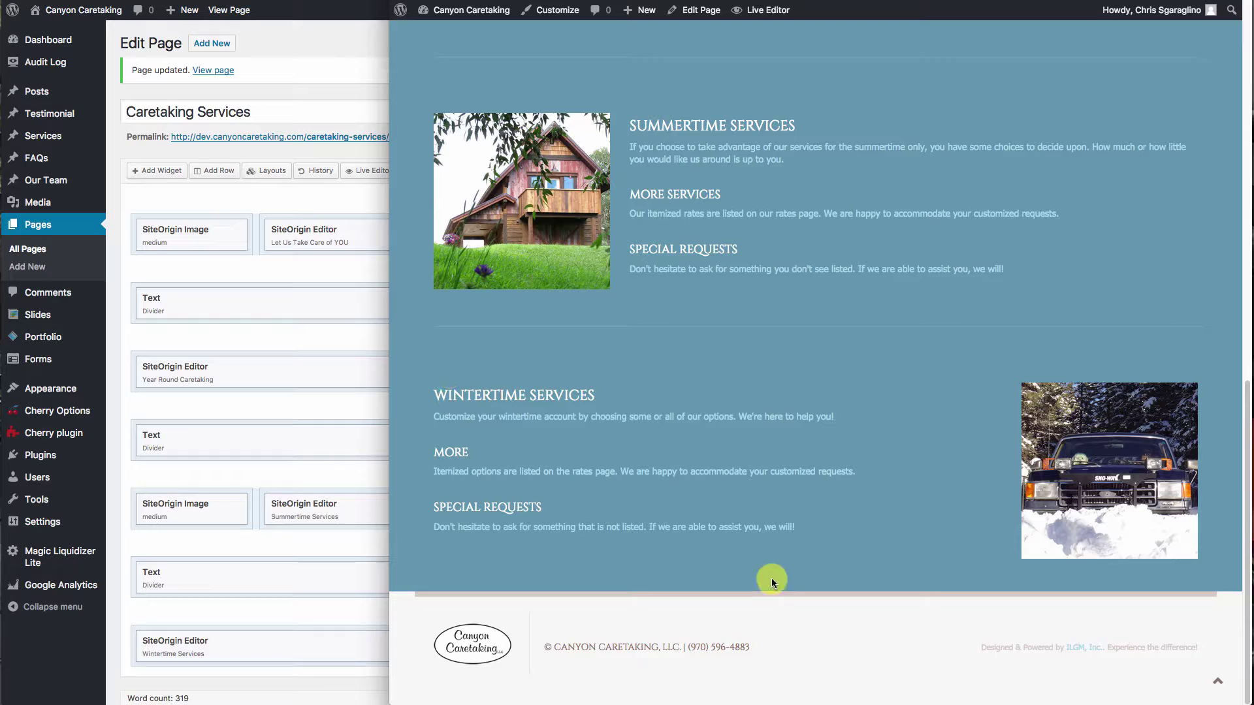
- Duplicate a Text Divider row and place the copy below Wintertime Services
click(226, 467)
scroll(227, 469, down, 3)
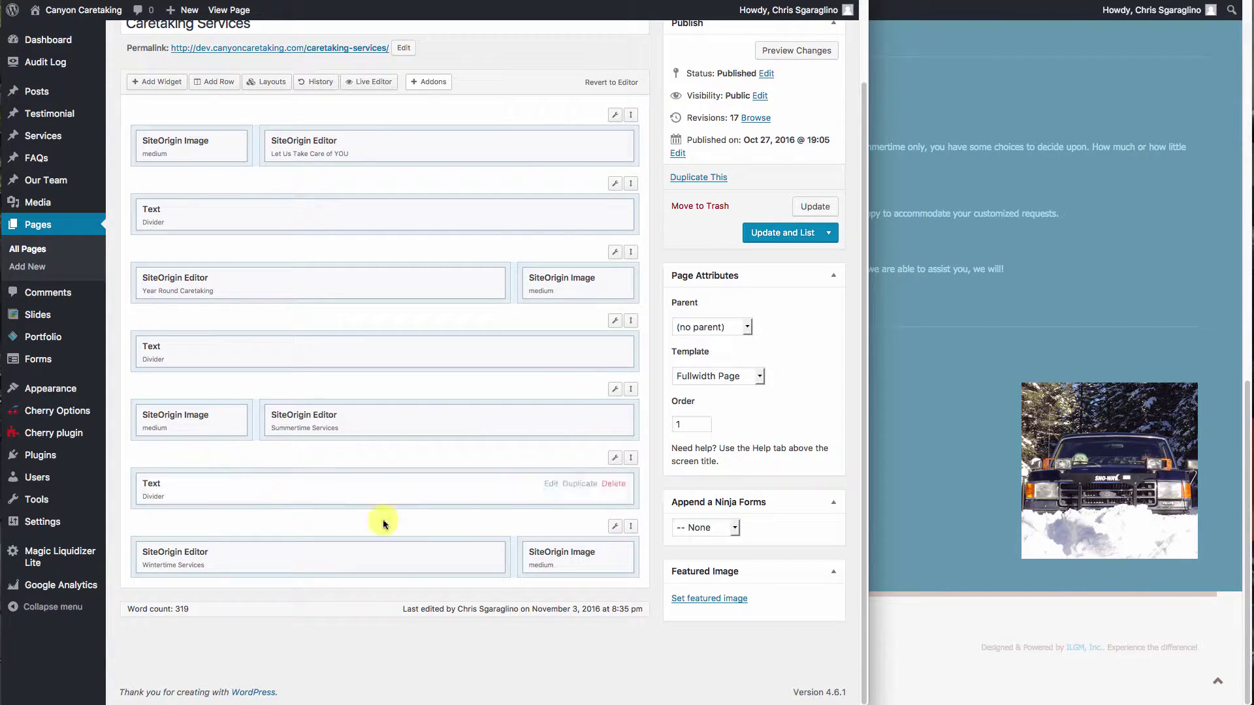
mouse_move(612, 459)
click(592, 491)
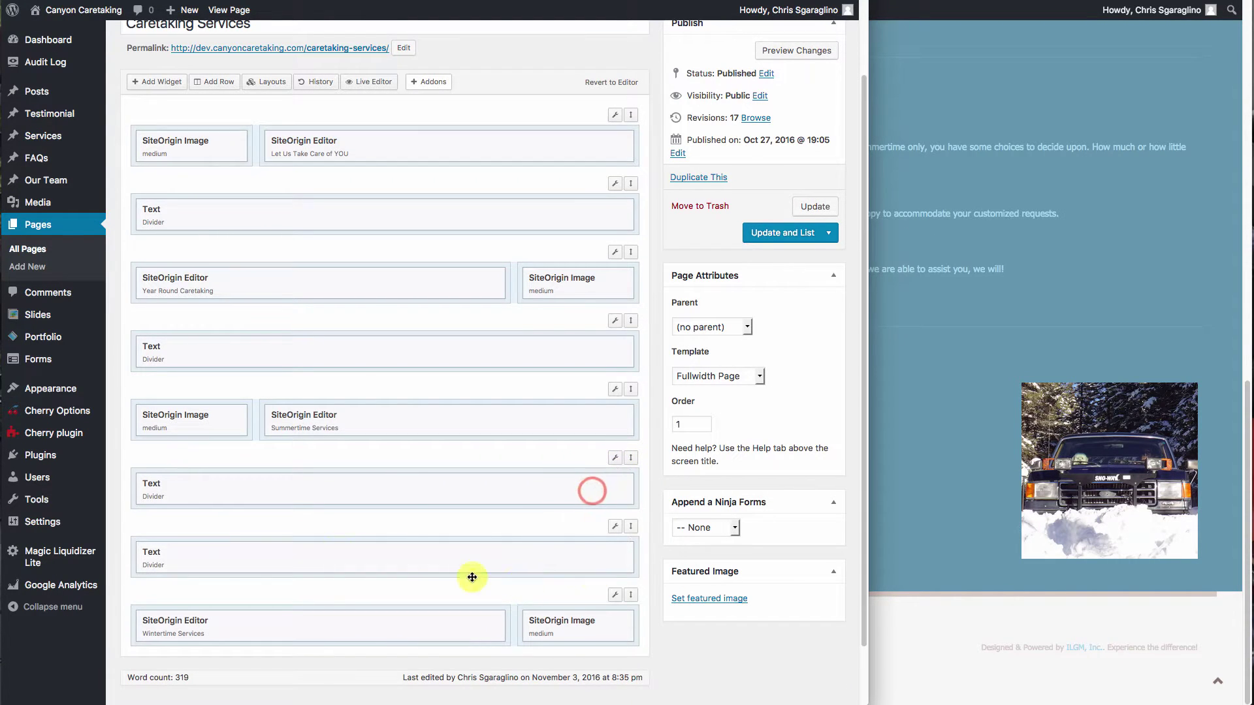
drag(632, 524, 621, 602)
- Insert a new empty one-column row and drag it to the very bottom of the layout
mouse_move(615, 595)
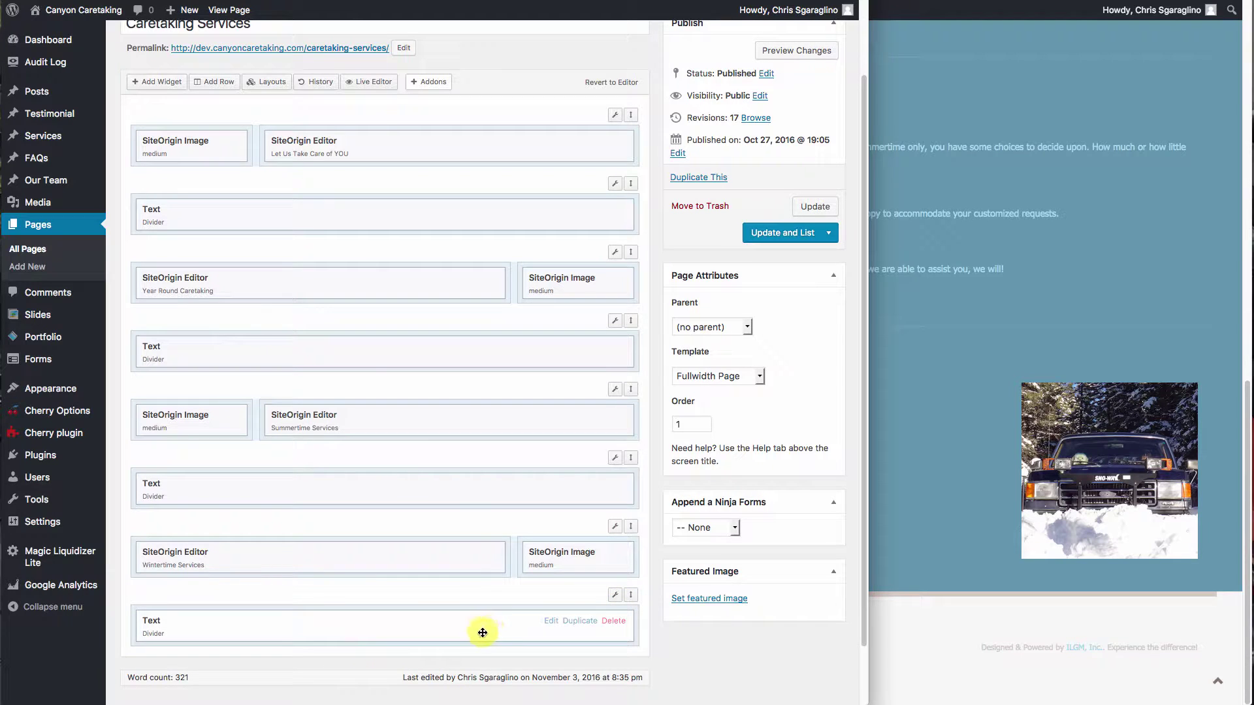
click(217, 83)
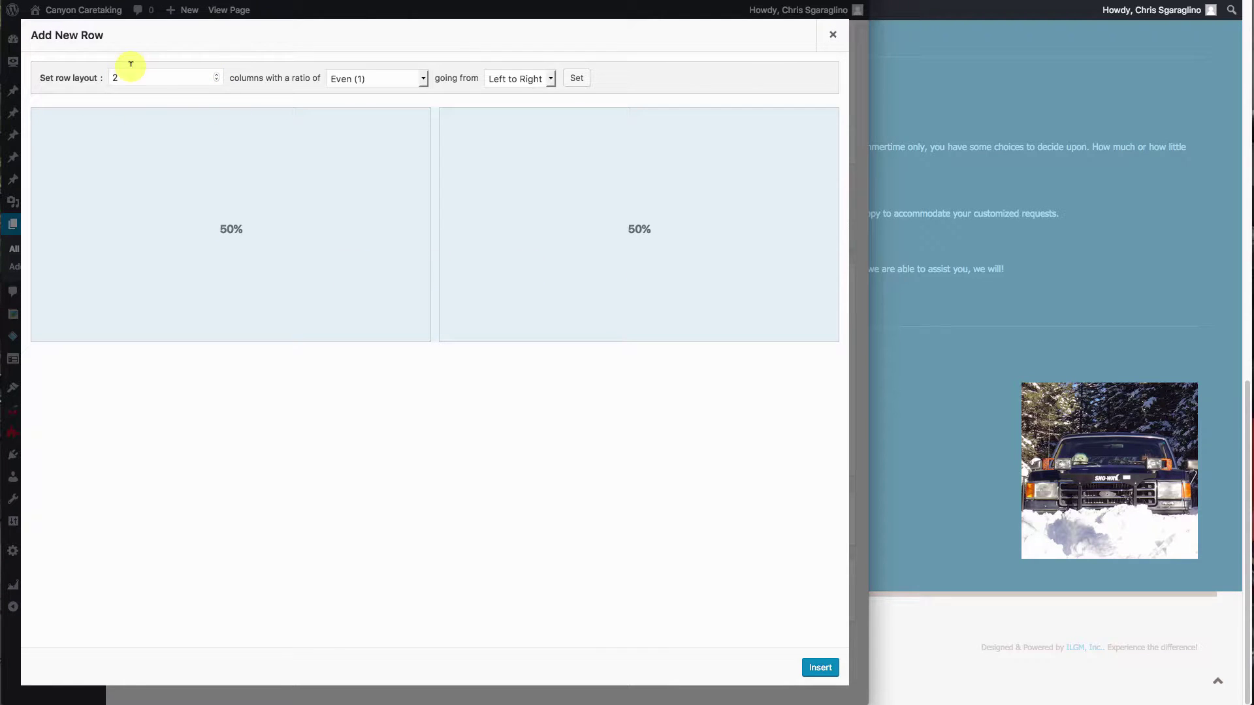
click(216, 79)
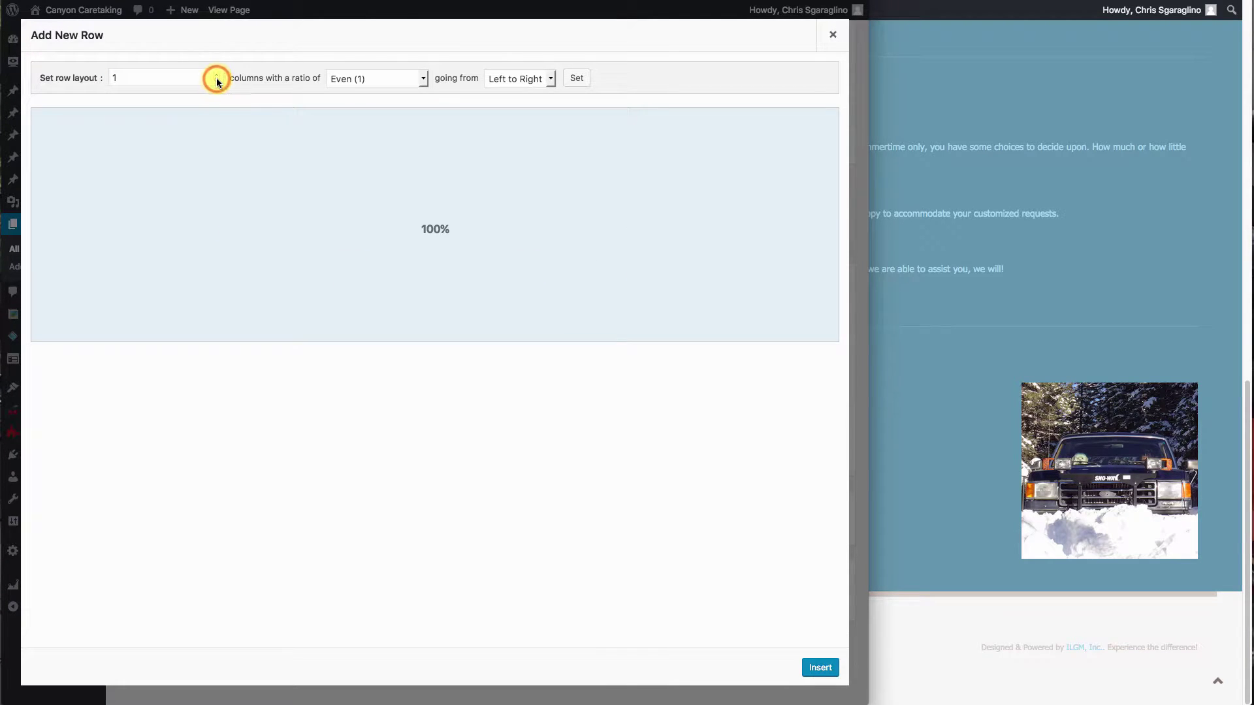
click(824, 668)
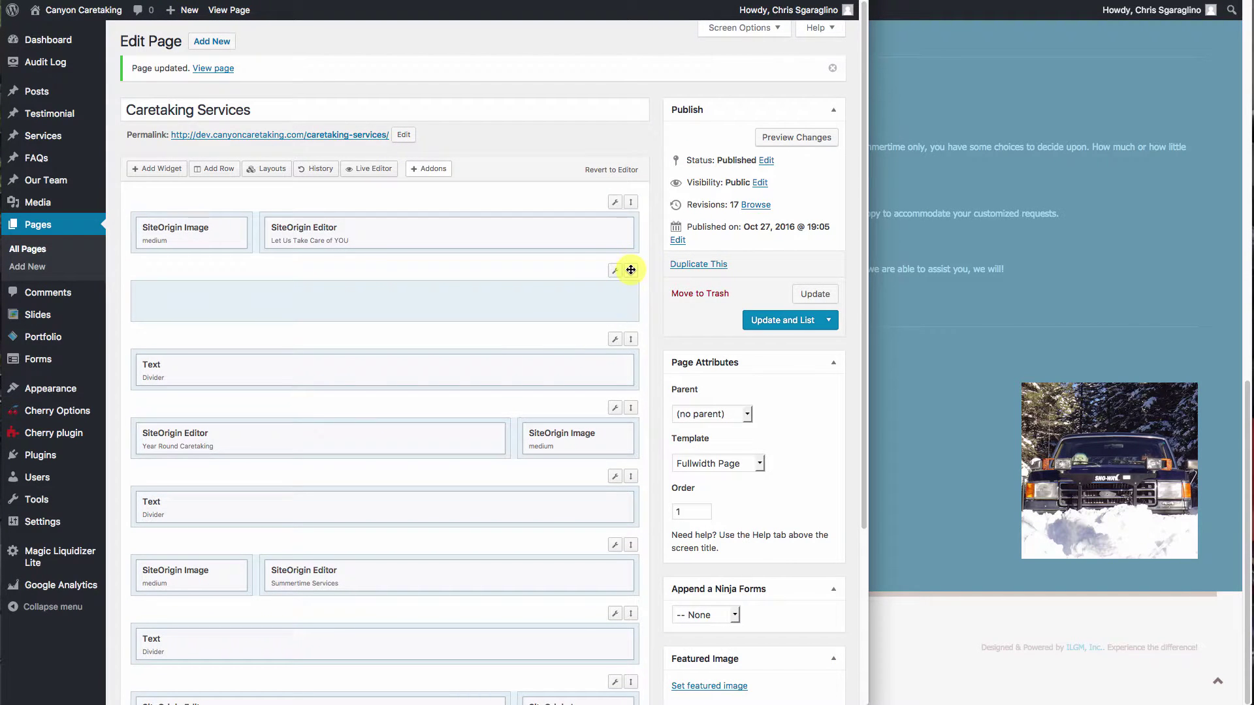
drag(631, 270, 579, 666)
scroll(579, 647, down, 3)
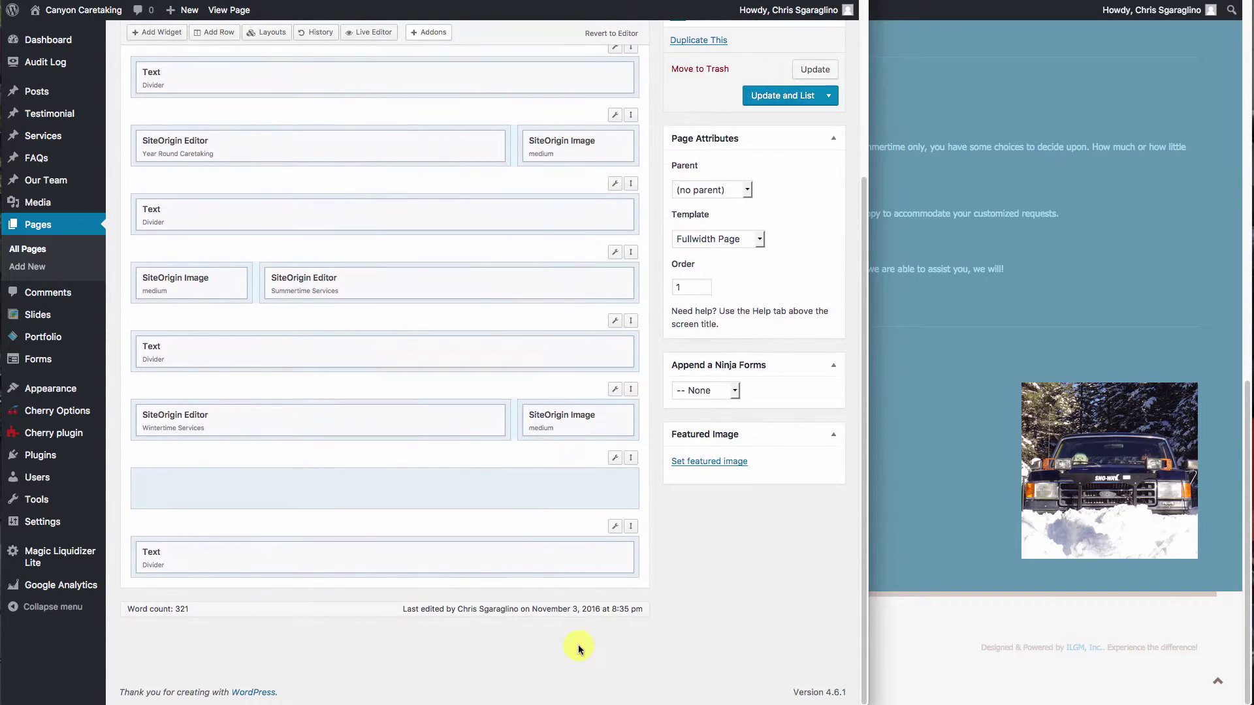
drag(634, 454, 619, 607)
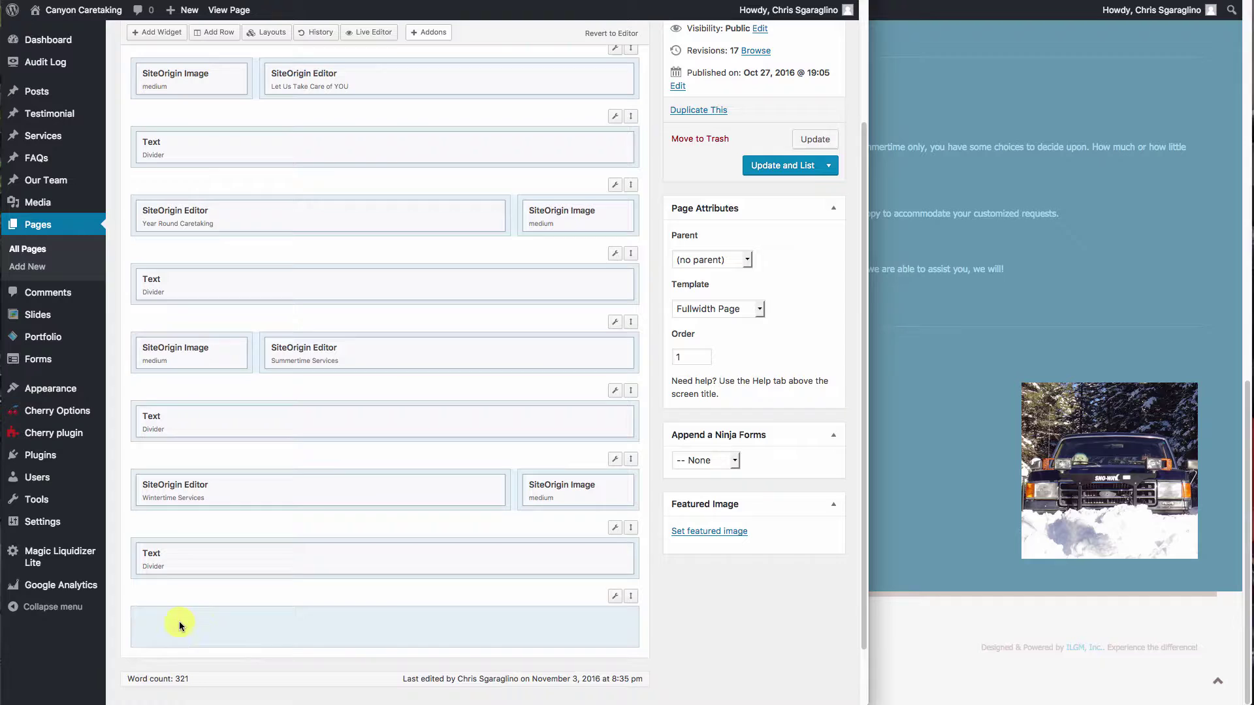
- Add a SiteOrigin Editor widget to the empty bottom row
click(320, 621)
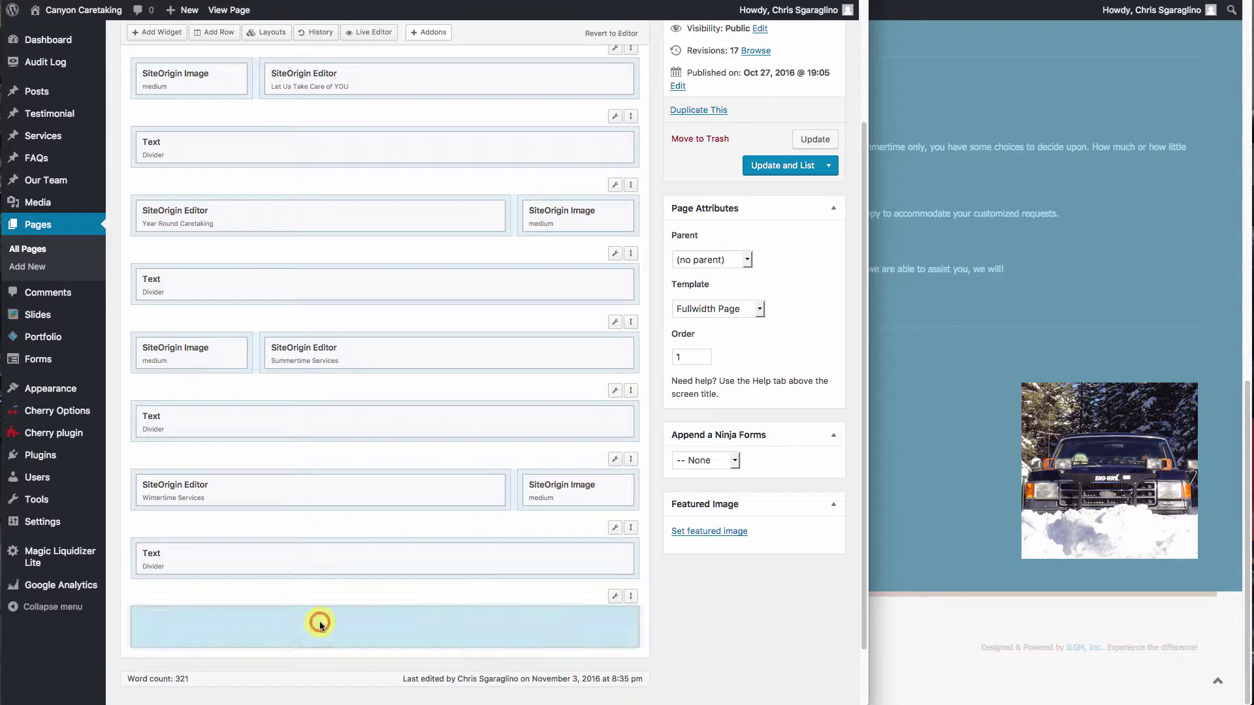
click(167, 31)
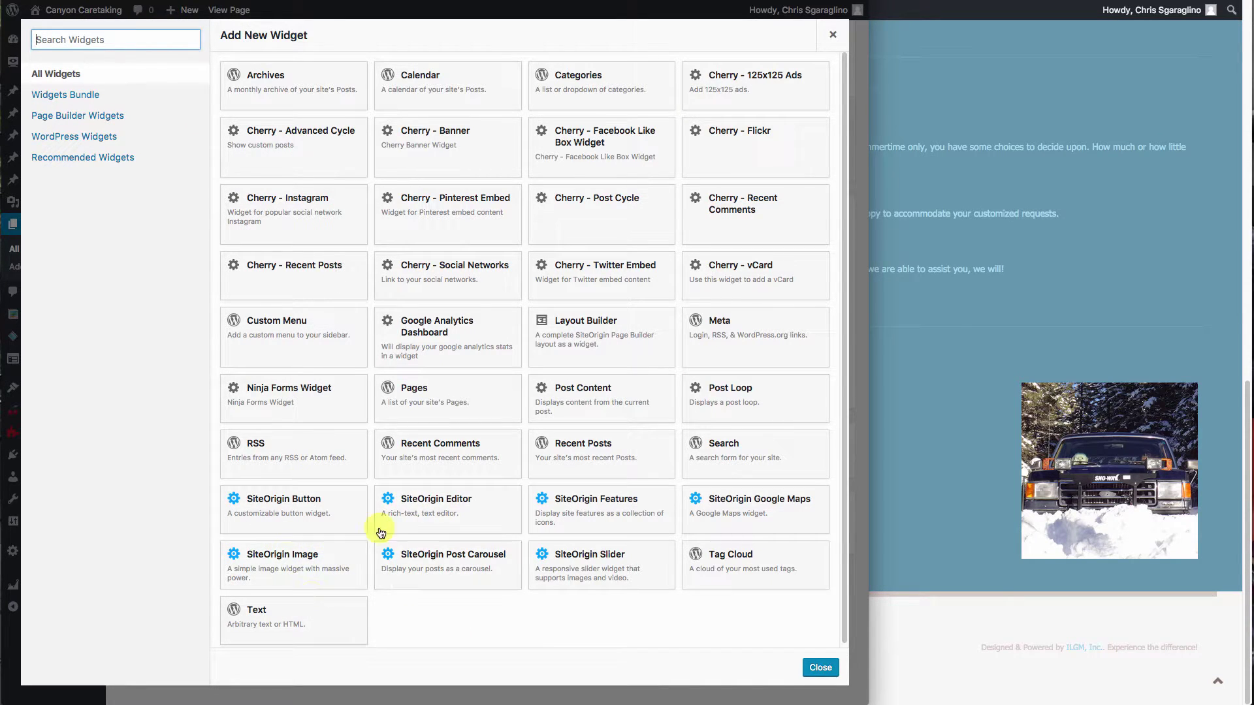
click(440, 504)
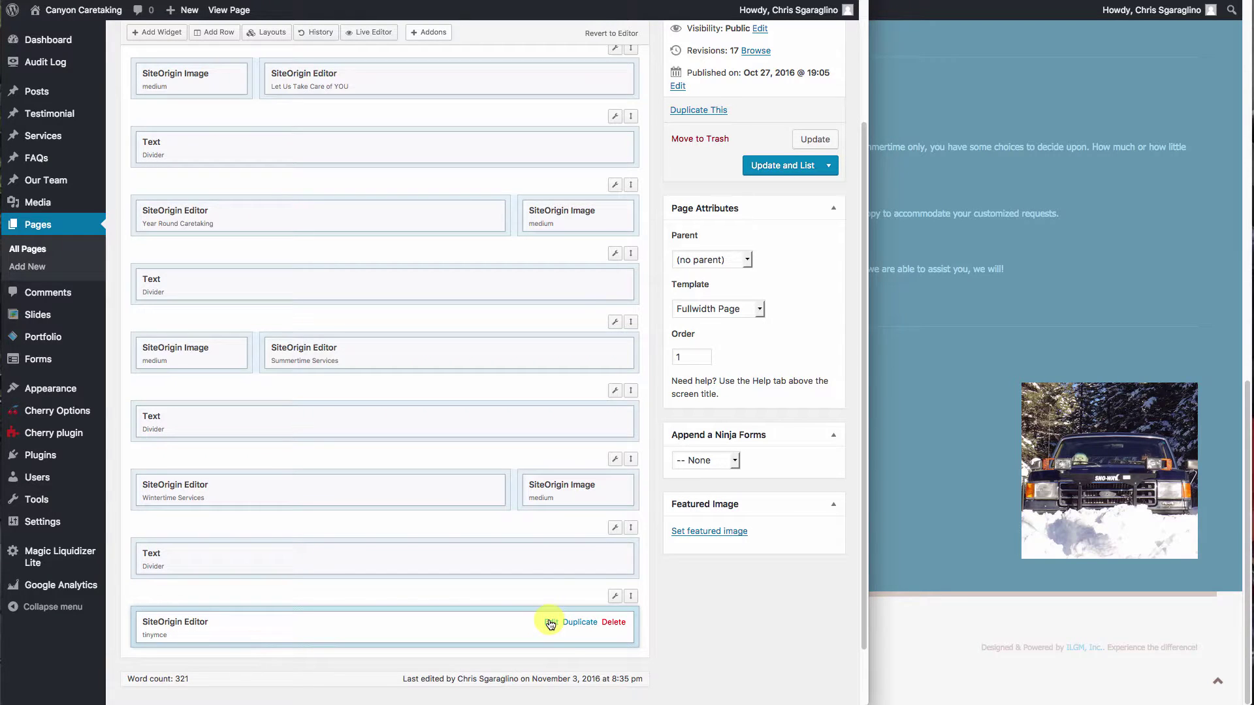
- Paste a placeholder Lorem ipsum paragraph into the new widget and update the page
click(550, 622)
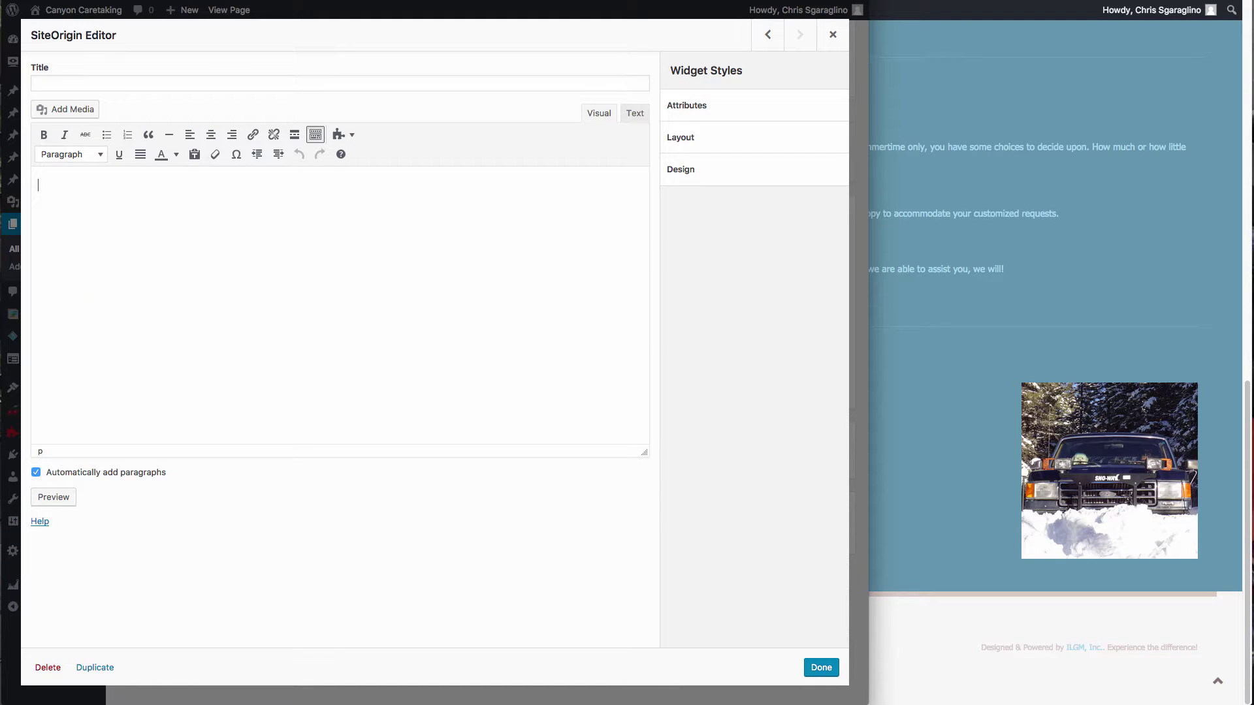
text(Suspendisse mi nisi, interdum sit amet vestibulum et, pellentesque in eros. Class aptent taciti sociosqu ad litora torquent per conubia nostra, per inceptos himenaeos. In sed leo ullamcorper, tristique purus sagittis, aliquam nisl. Curabitur imperdiet mauris ac rhoncus bibendum. Pellentesque habitant morbi tristique senectus et netus et malesuada fames ac turpis egestas. Sed dui lectus, suscipit eu mauris ut, laoreet aliquet ipsum. Fusce interdum consectetur massa, at tincidunt nunc pulvinar sit amet. Integer sodales eget justo eu vehicula. Duis eget egestas nisi. Morbi finibus metus sed mi convallis, ac sollicitudin diam suscipit. Sed faucibus varius nisl in sagittis. Aliquam lobortis nulla a purus posuere laoreet in eget neque. Morbi consectetur consectetur leo vel iaculis. Suspendisse potenti.)
click(821, 668)
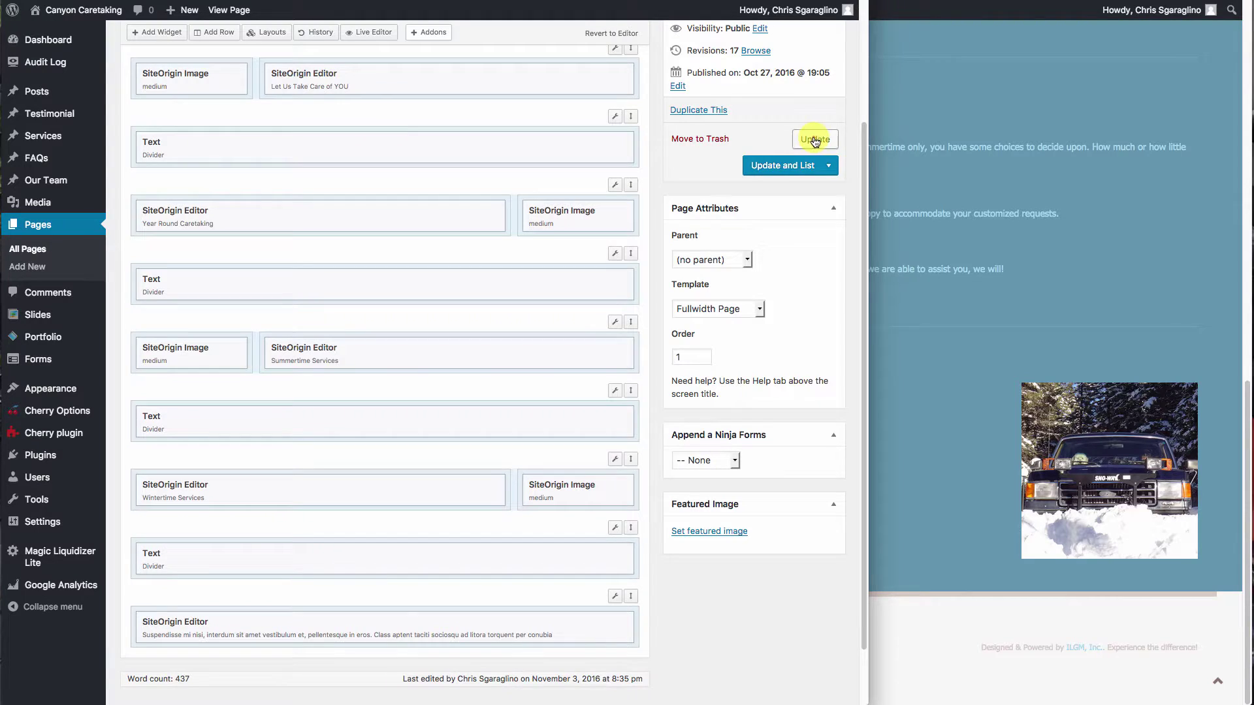
click(814, 138)
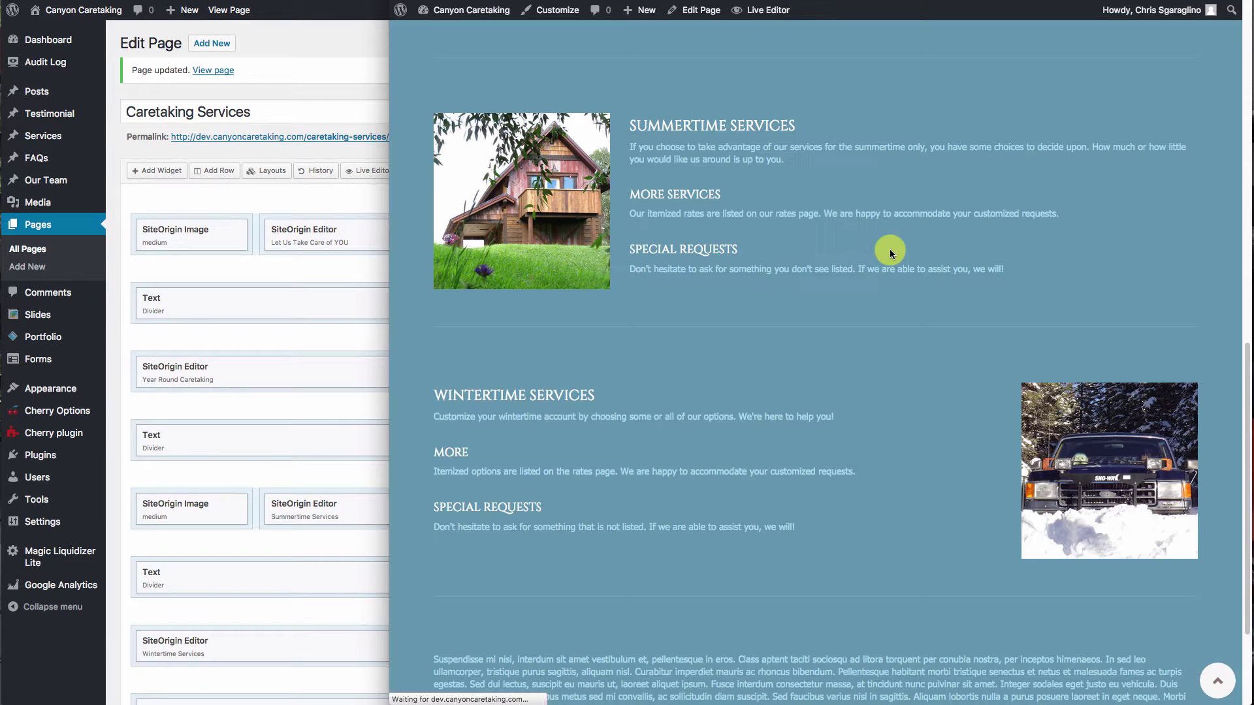
scroll(943, 436, down, 3)
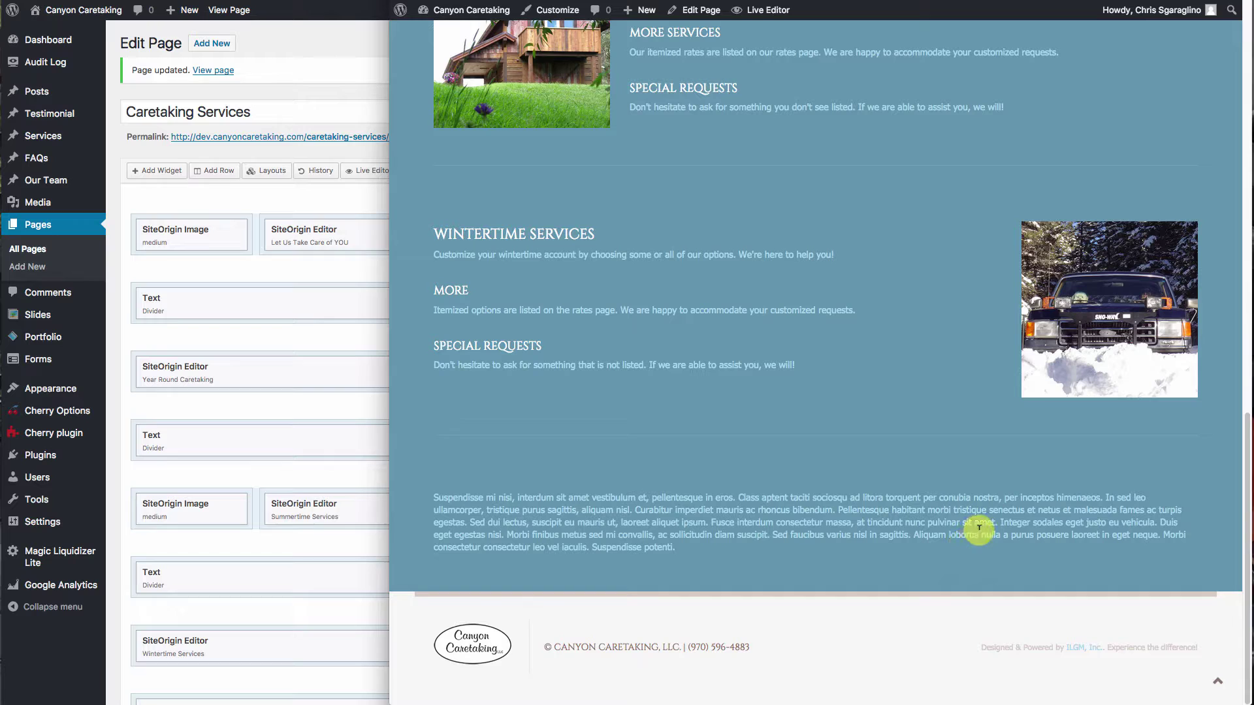
- Title the bottom Lorem ipsum editor widget 'Disclaimer', keeping its text unchanged
click(319, 608)
scroll(319, 607, down, 5)
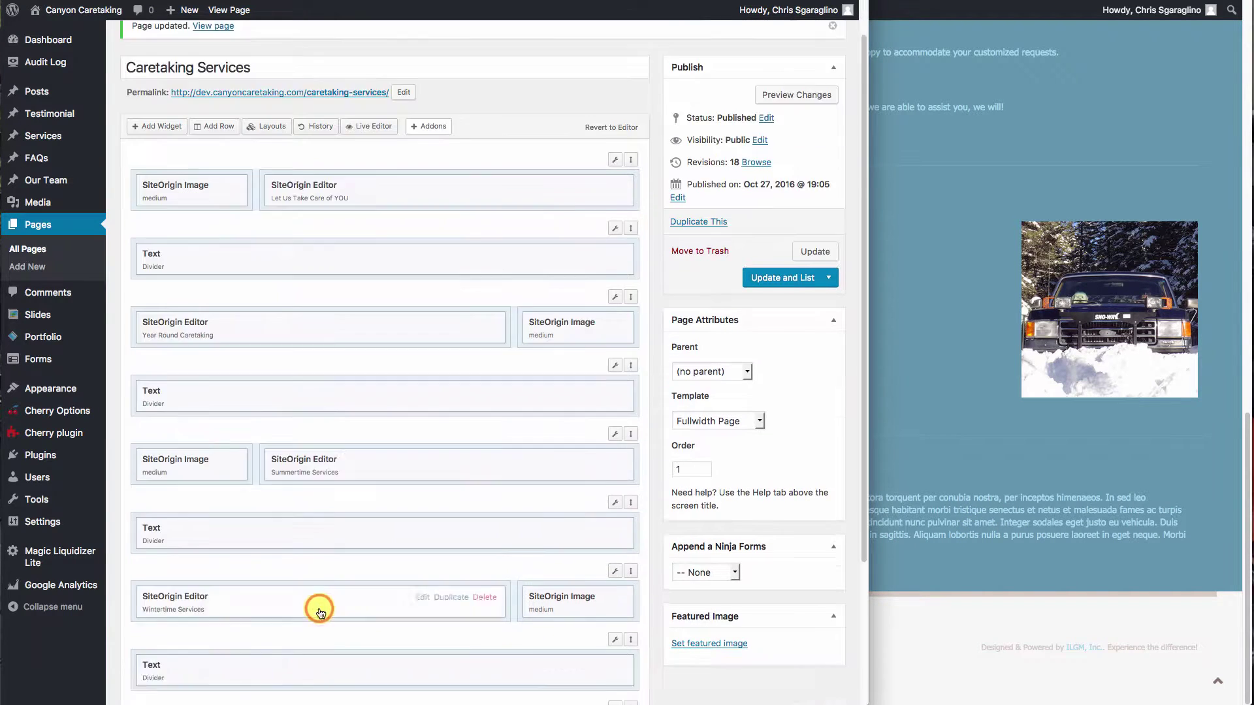
mouse_move(157, 556)
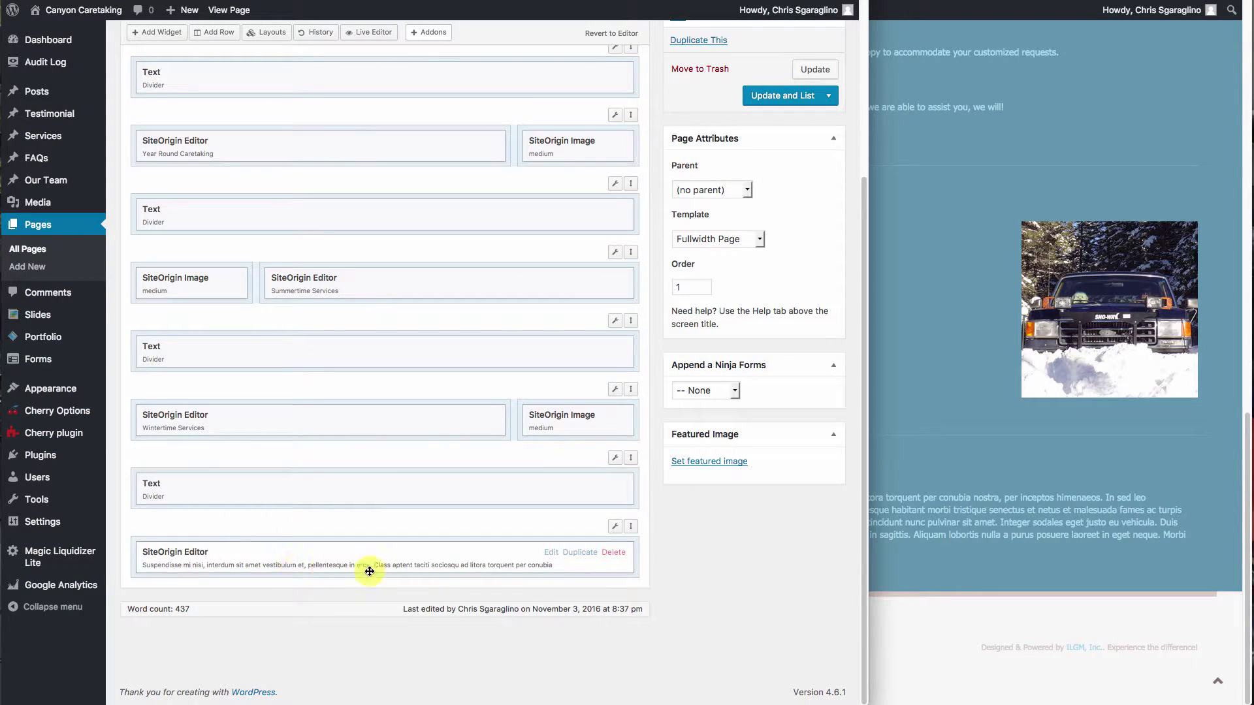
click(551, 554)
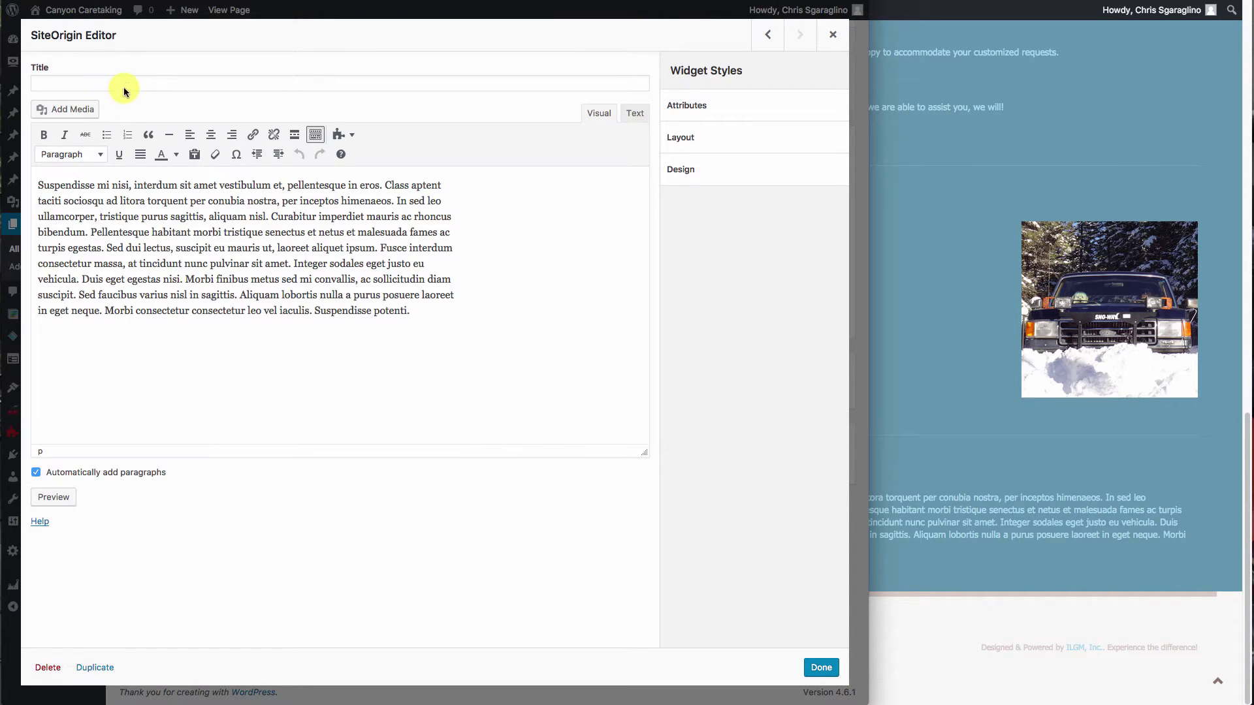
click(61, 82)
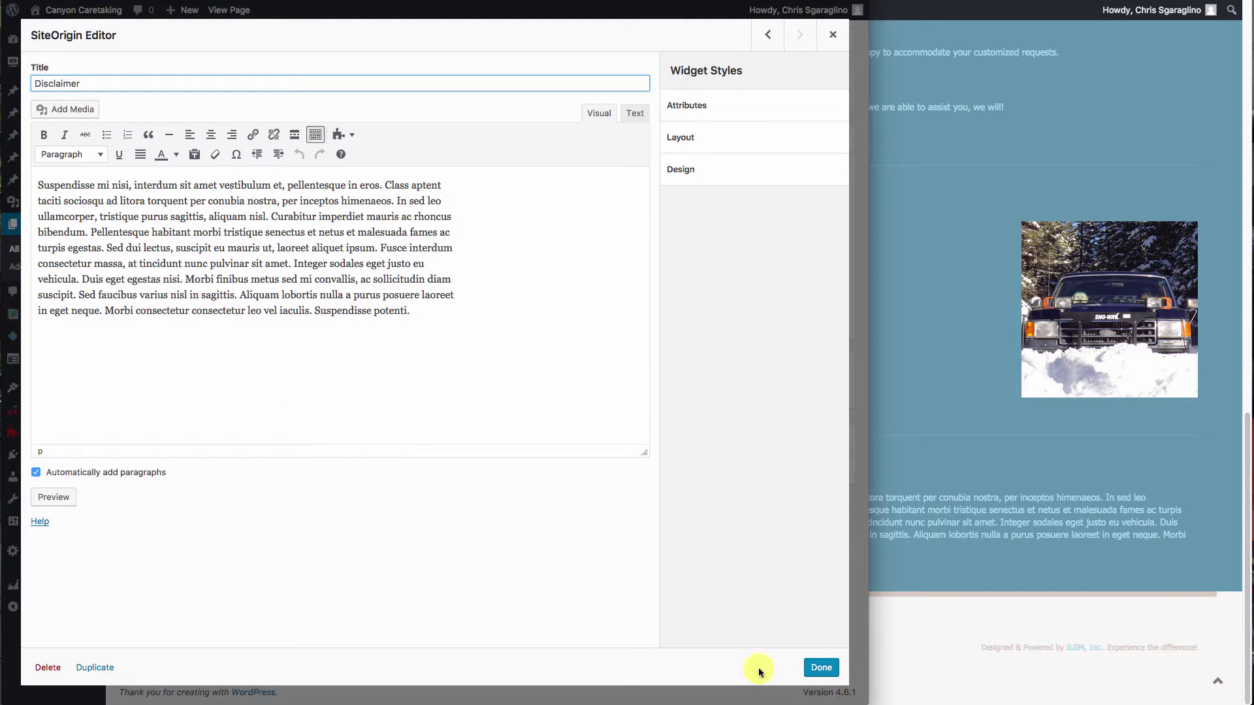
click(821, 667)
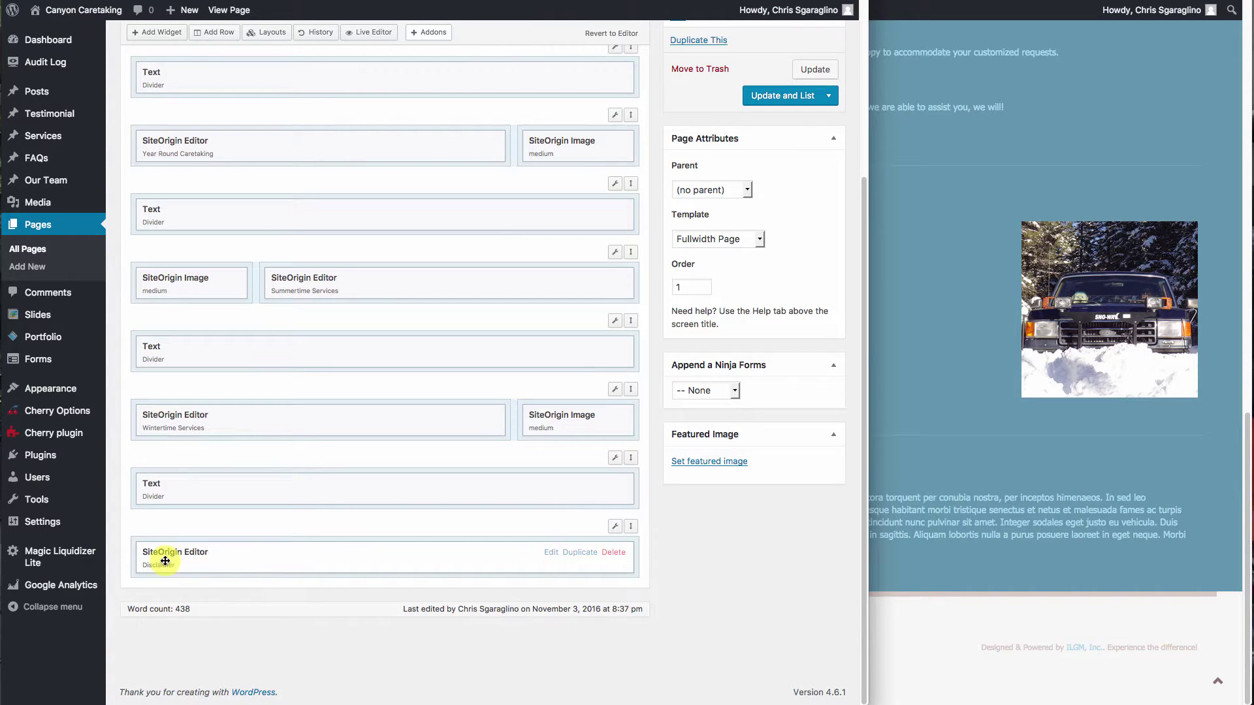
mouse_move(616, 529)
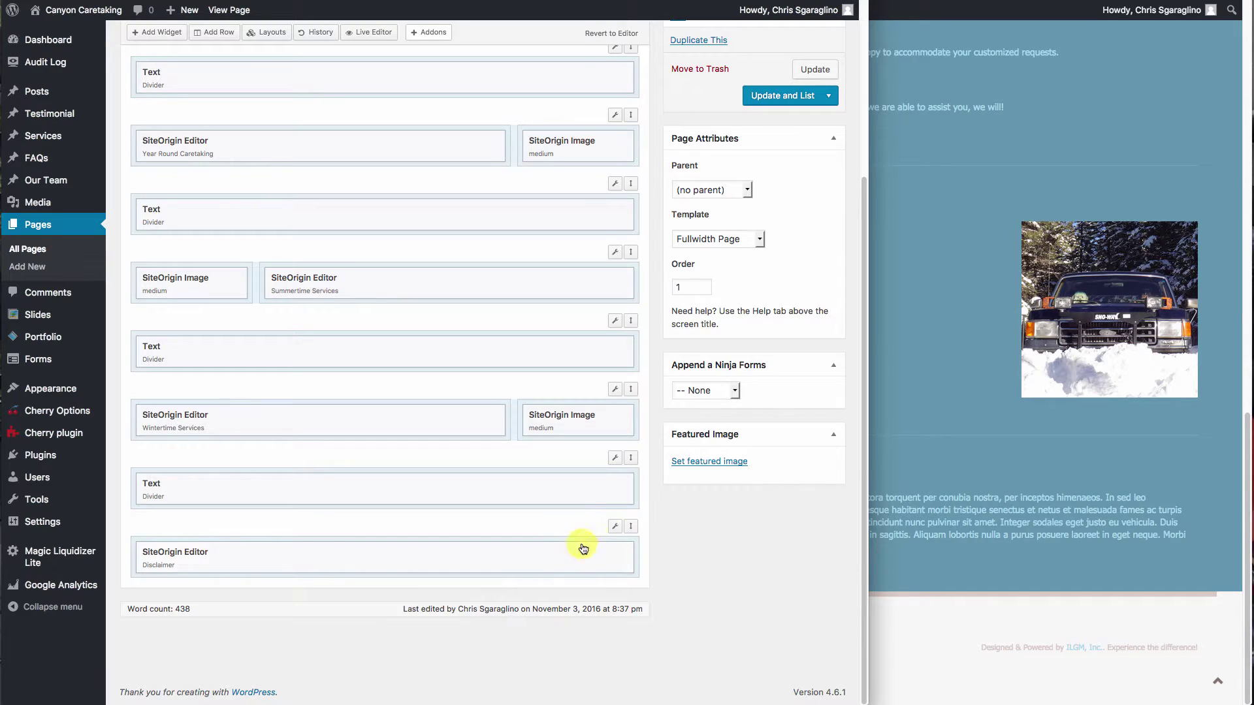
- Change the bottom row's layout to 2 columns
click(602, 549)
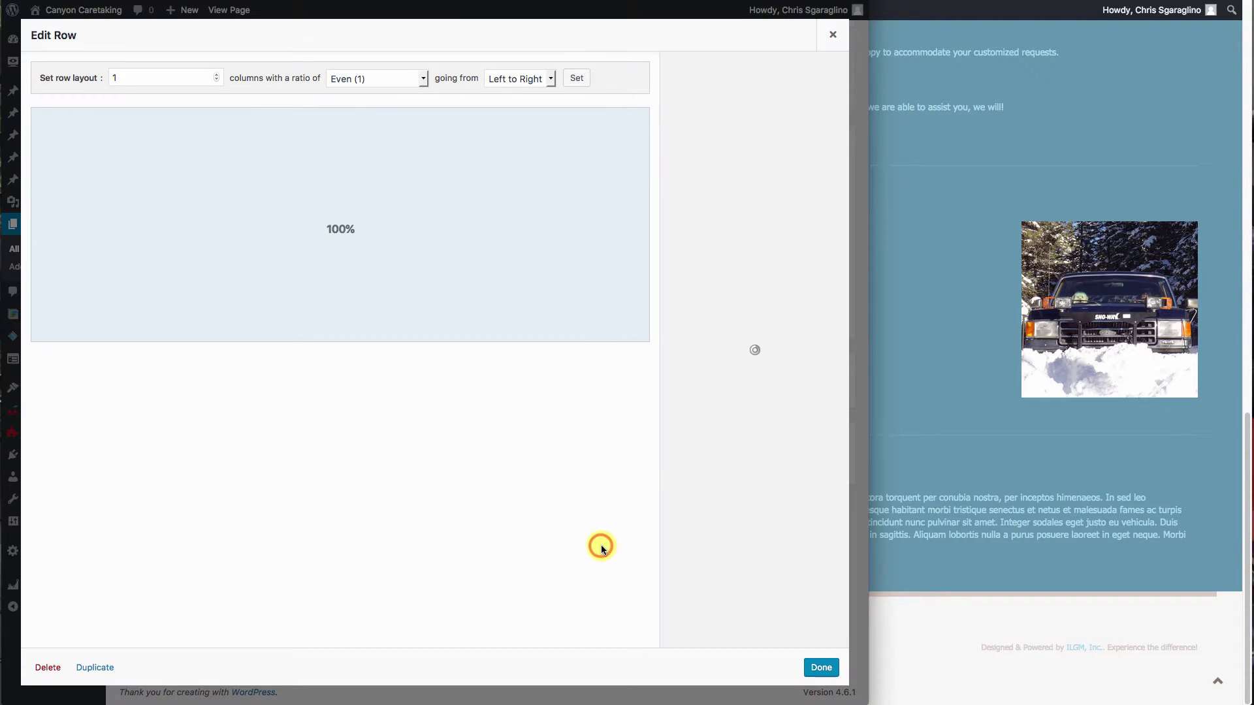
click(217, 75)
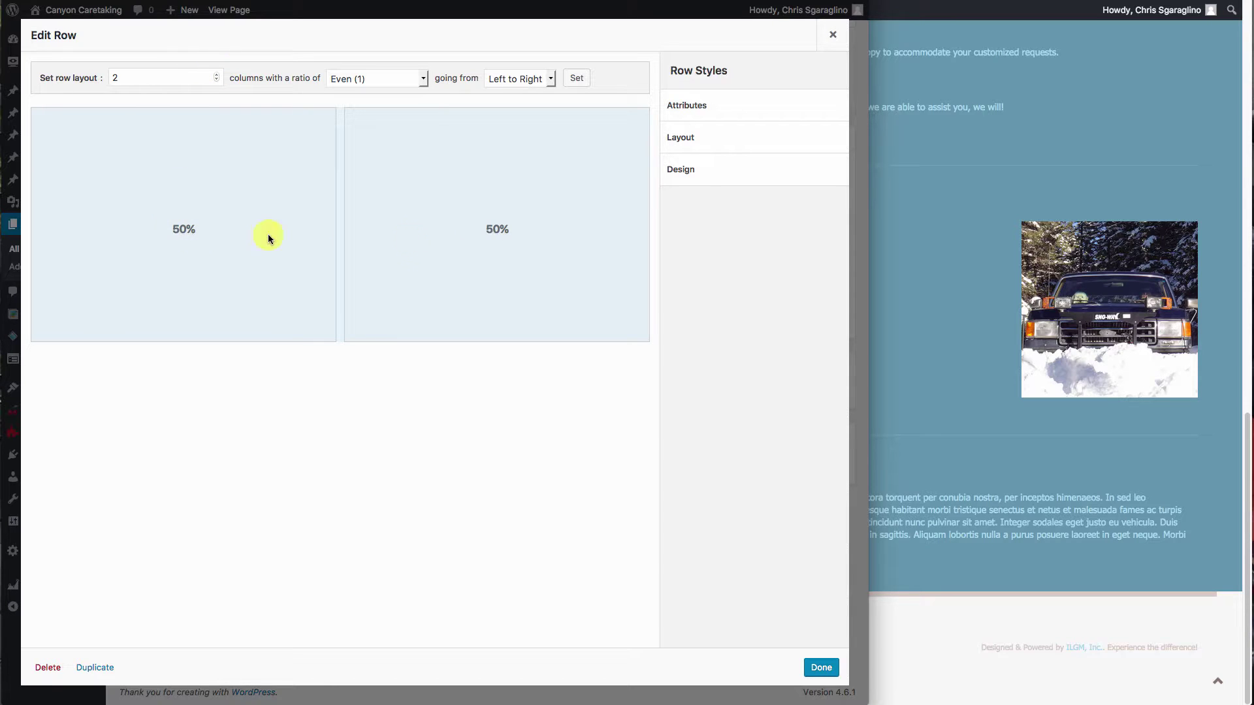
click(821, 667)
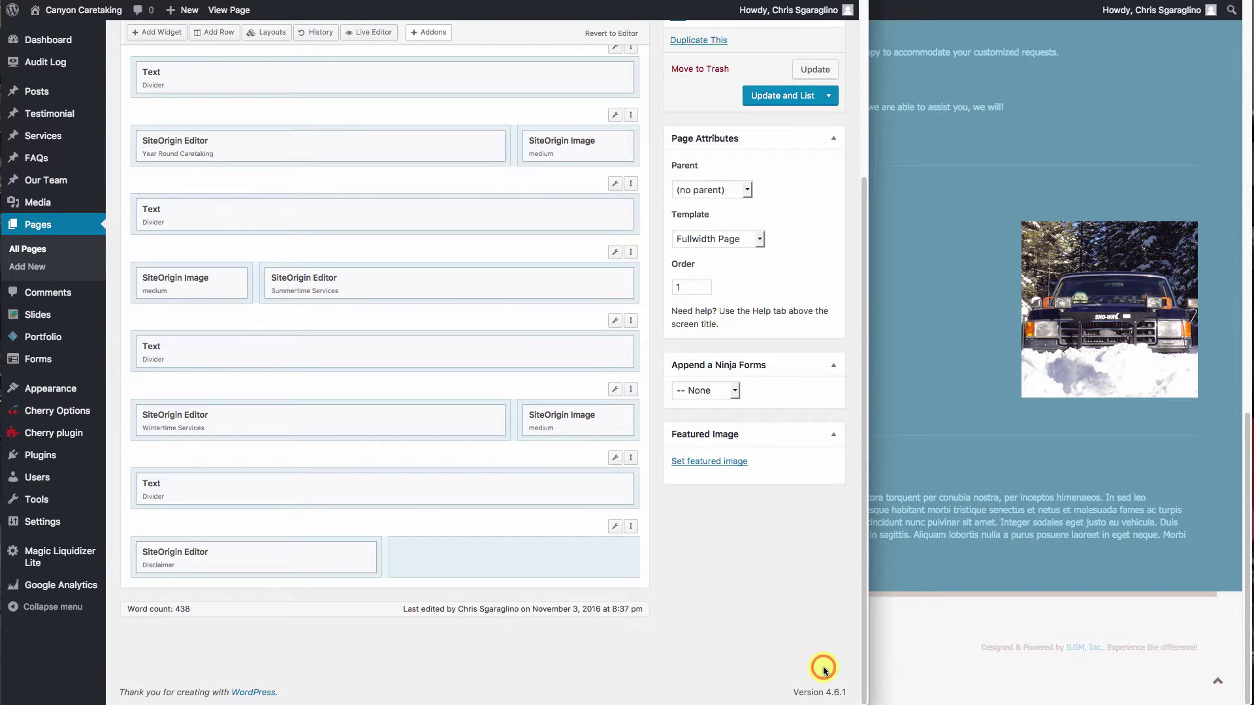
- Duplicate the Disclaimer widget into the right column, update the page and view it live
mouse_move(159, 552)
click(323, 553)
drag(224, 597, 486, 561)
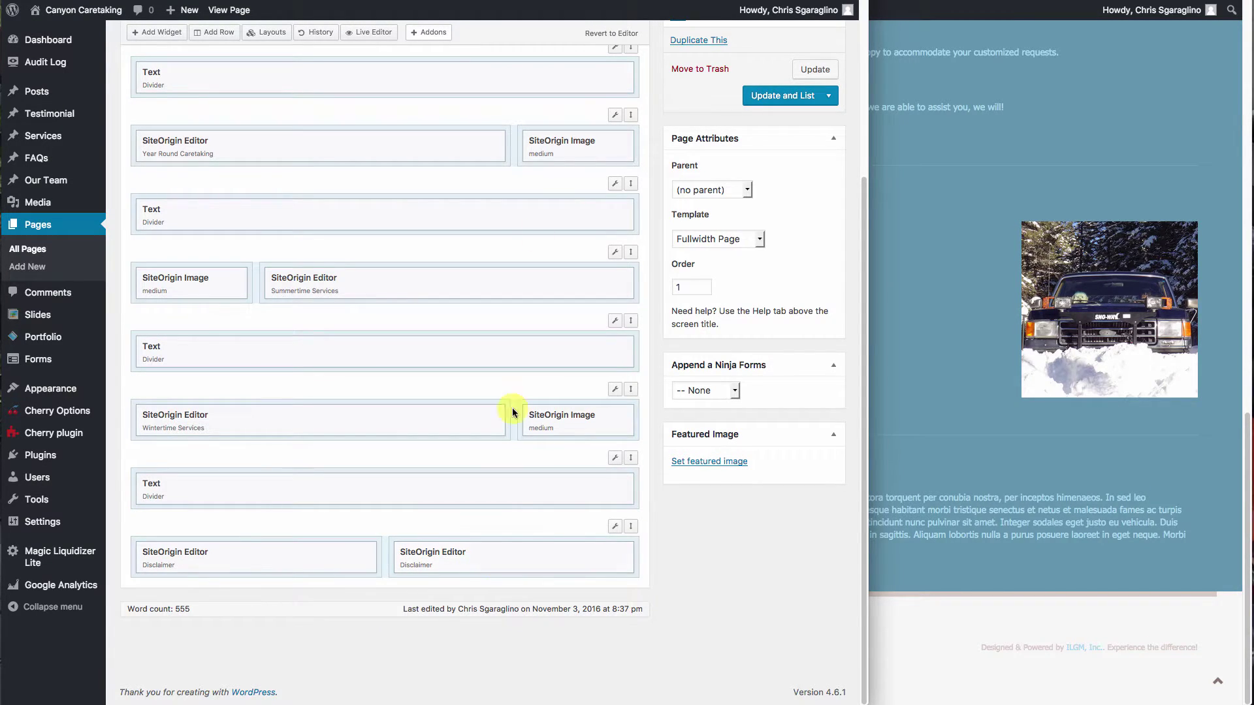
click(815, 70)
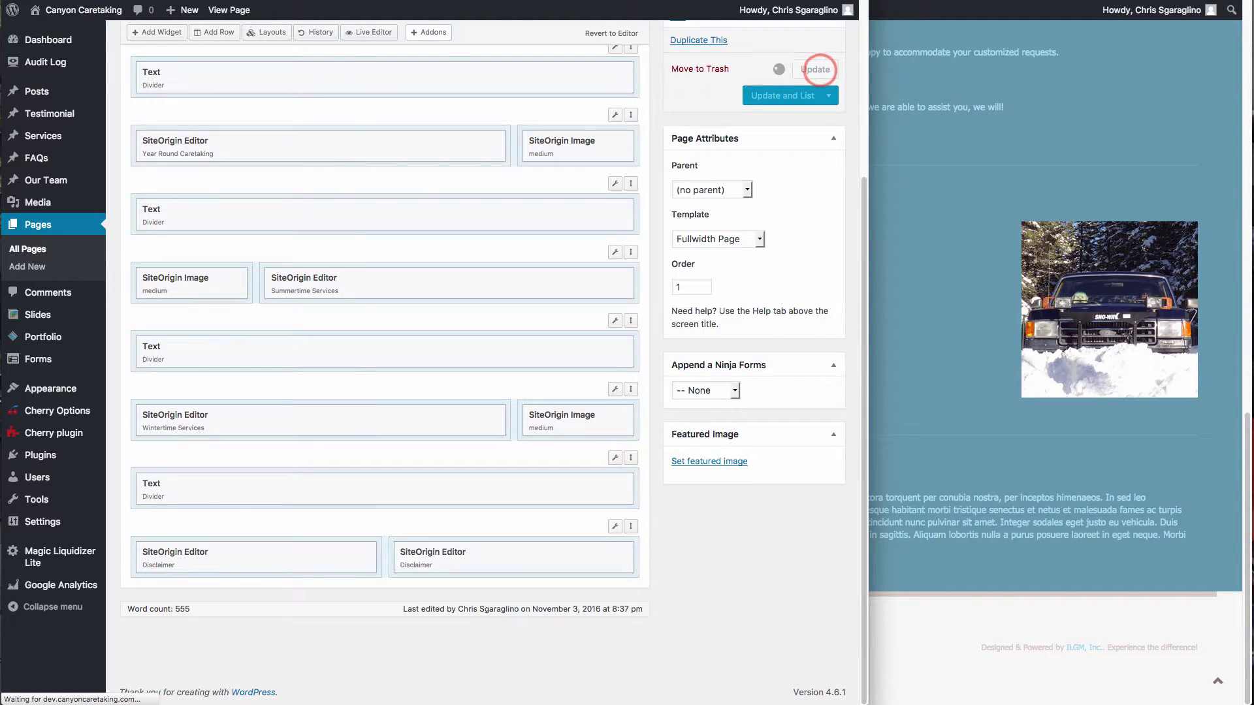
key(super+grave)
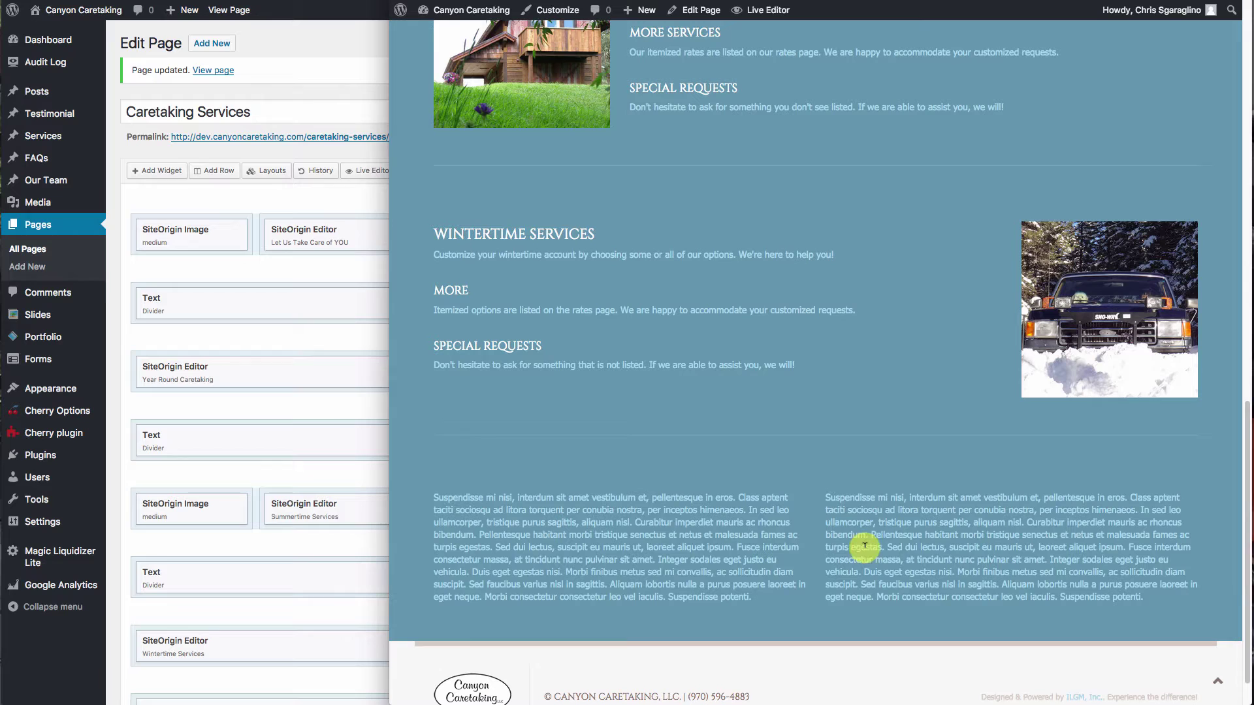
- Raise the bottom row's layout to 3 columns
click(276, 567)
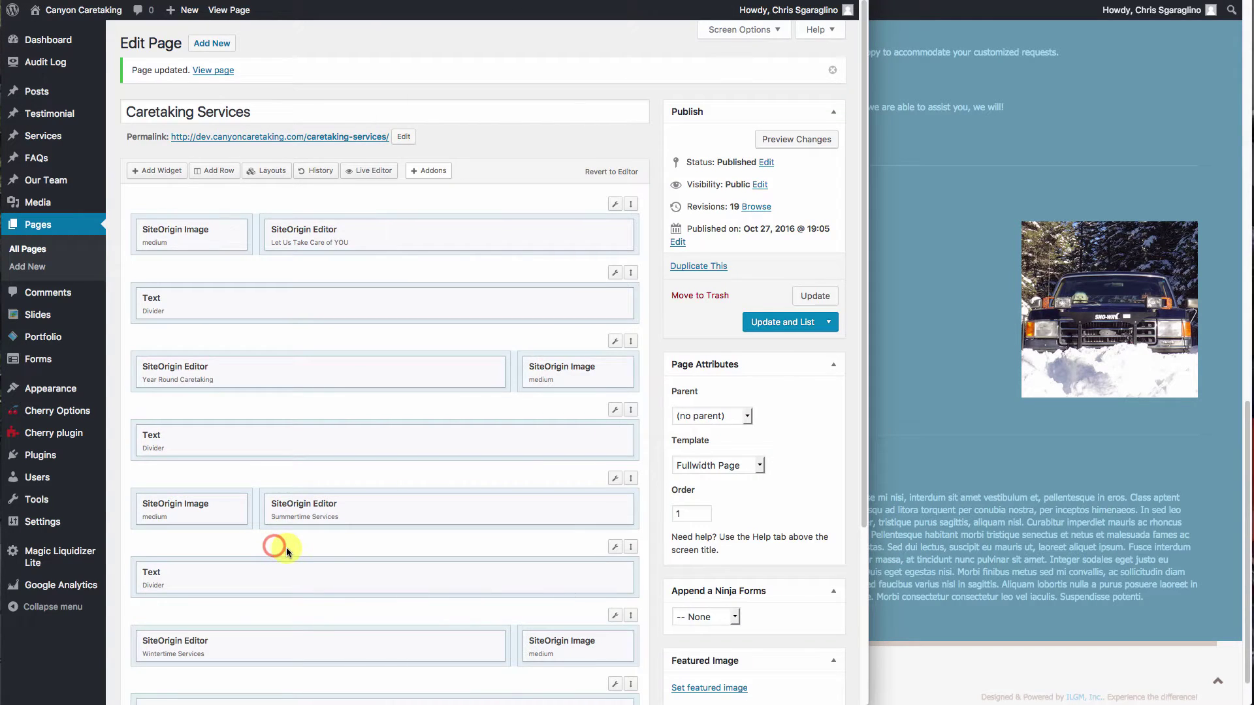
scroll(287, 547, down, 4)
mouse_move(617, 535)
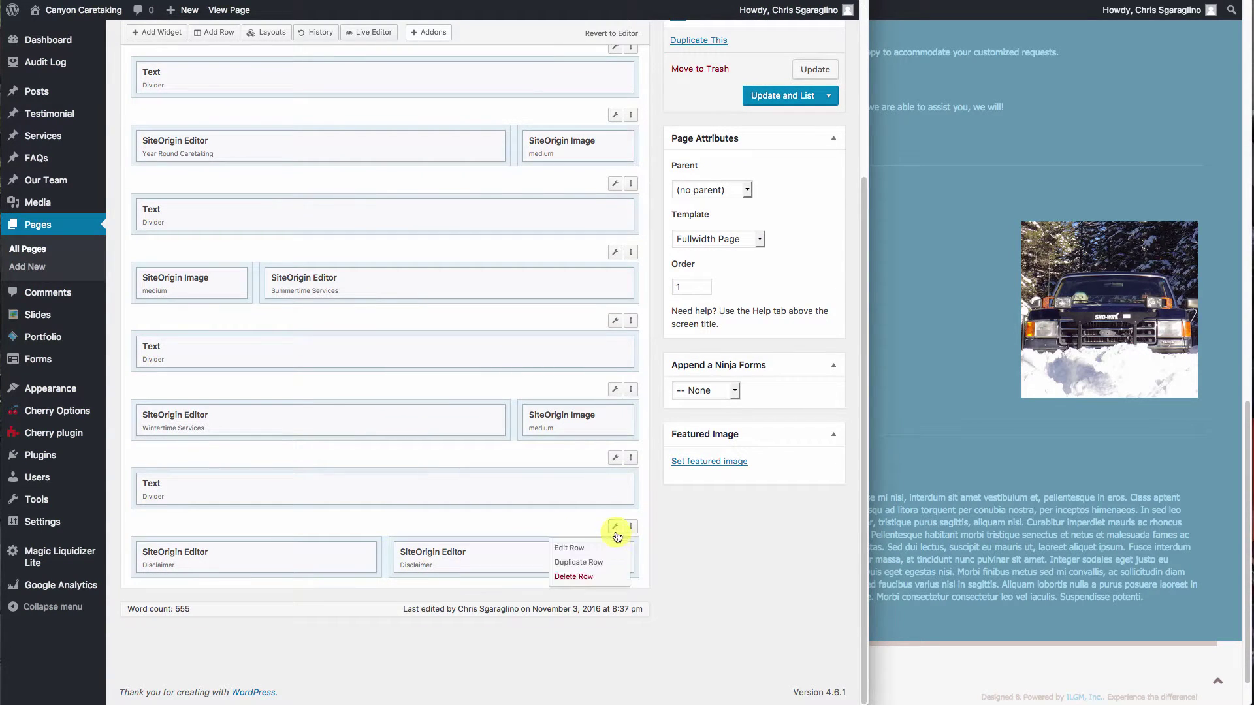
click(583, 548)
click(215, 74)
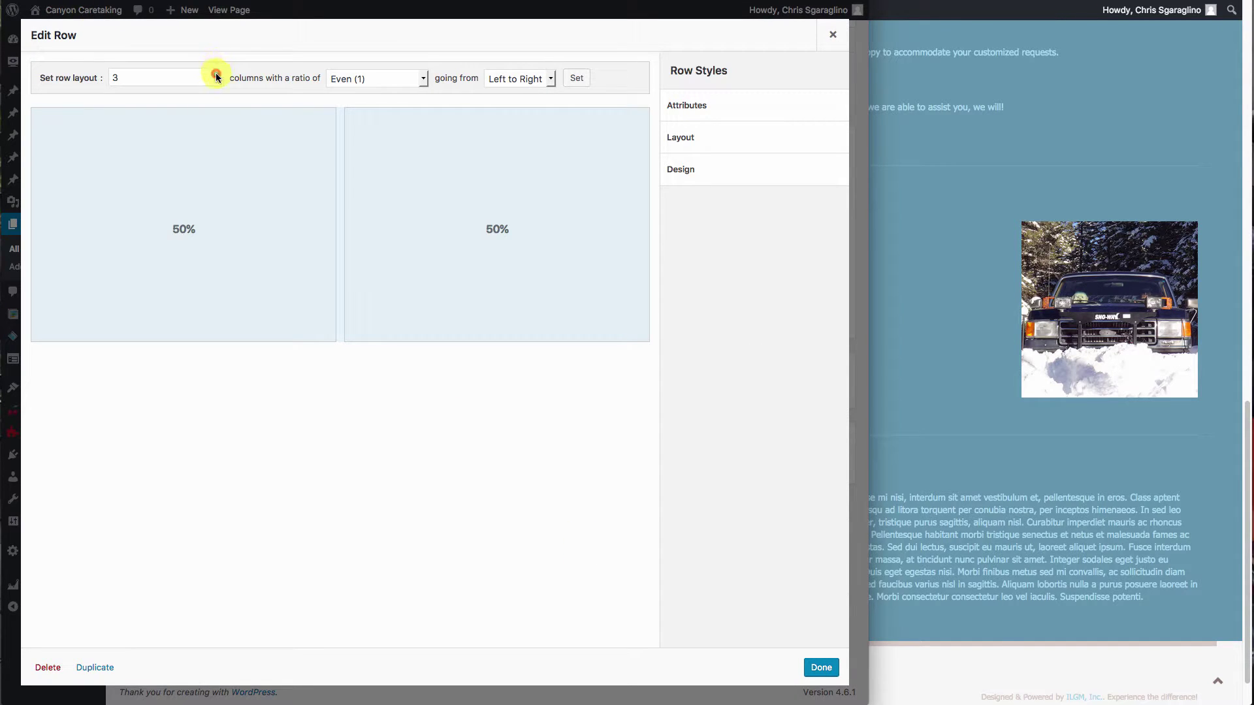
click(823, 667)
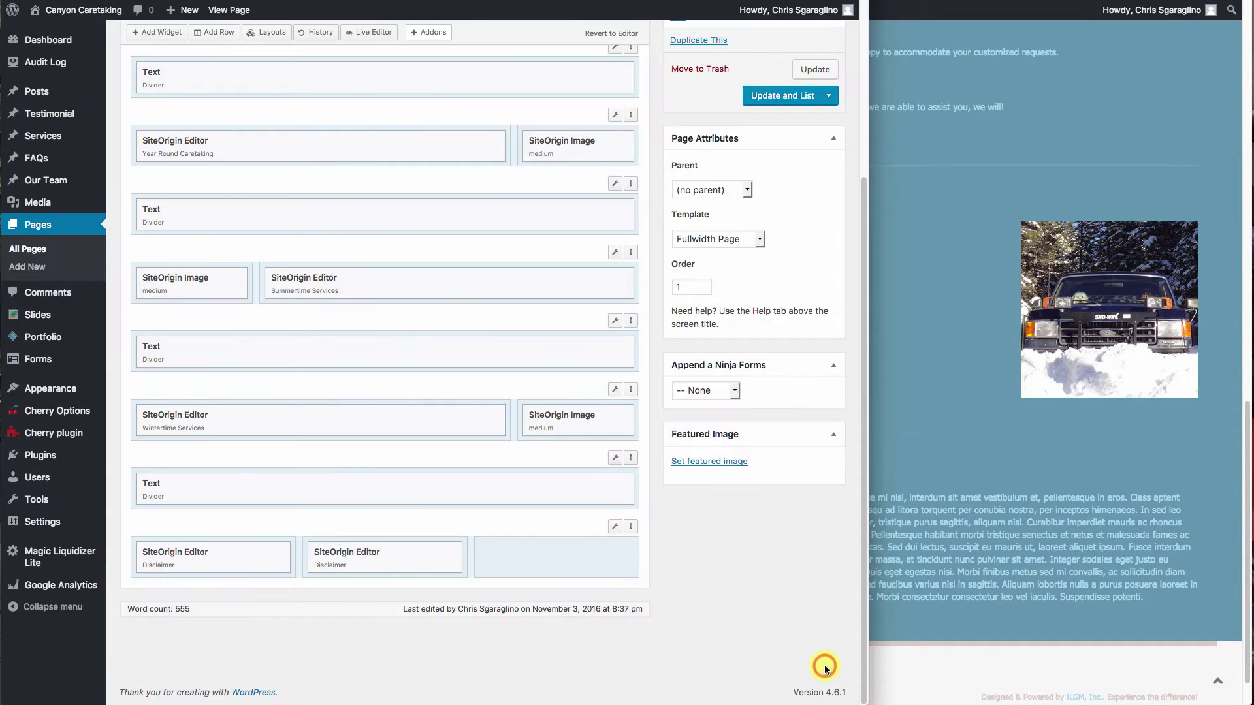
- Copy a Disclaimer widget into the third column, update, and reload the live preview
click(405, 554)
drag(384, 595, 555, 563)
click(815, 69)
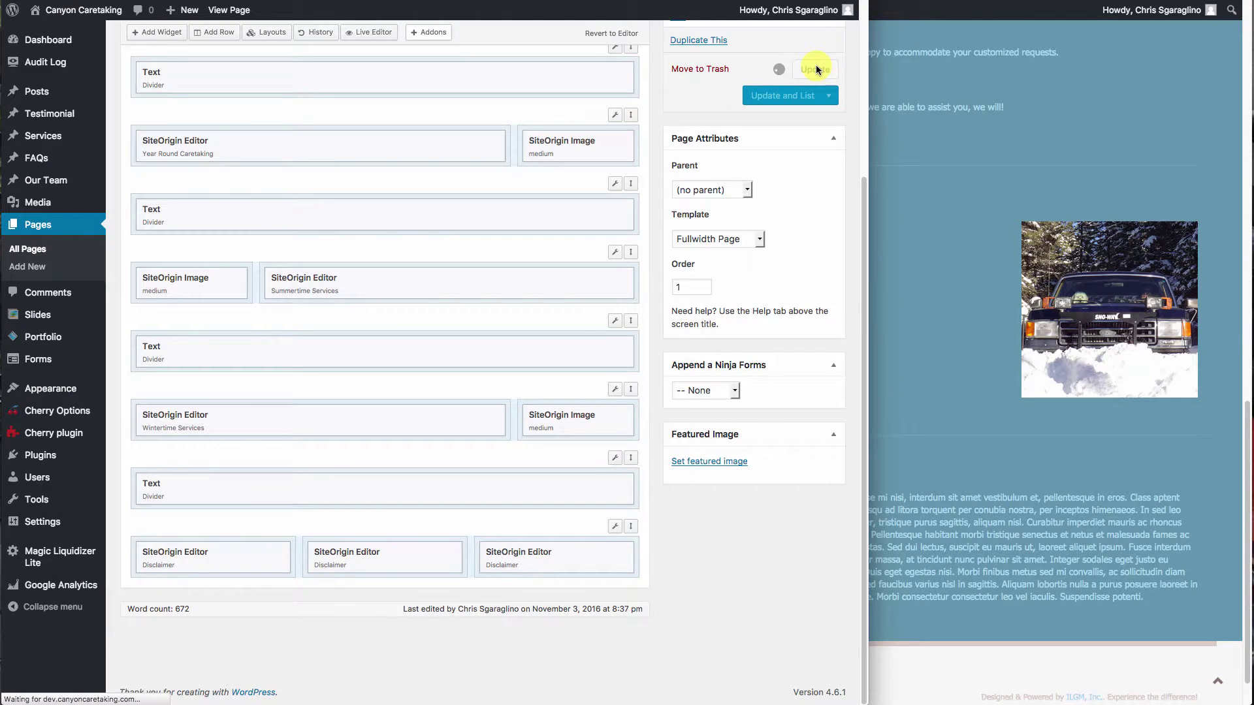
click(959, 199)
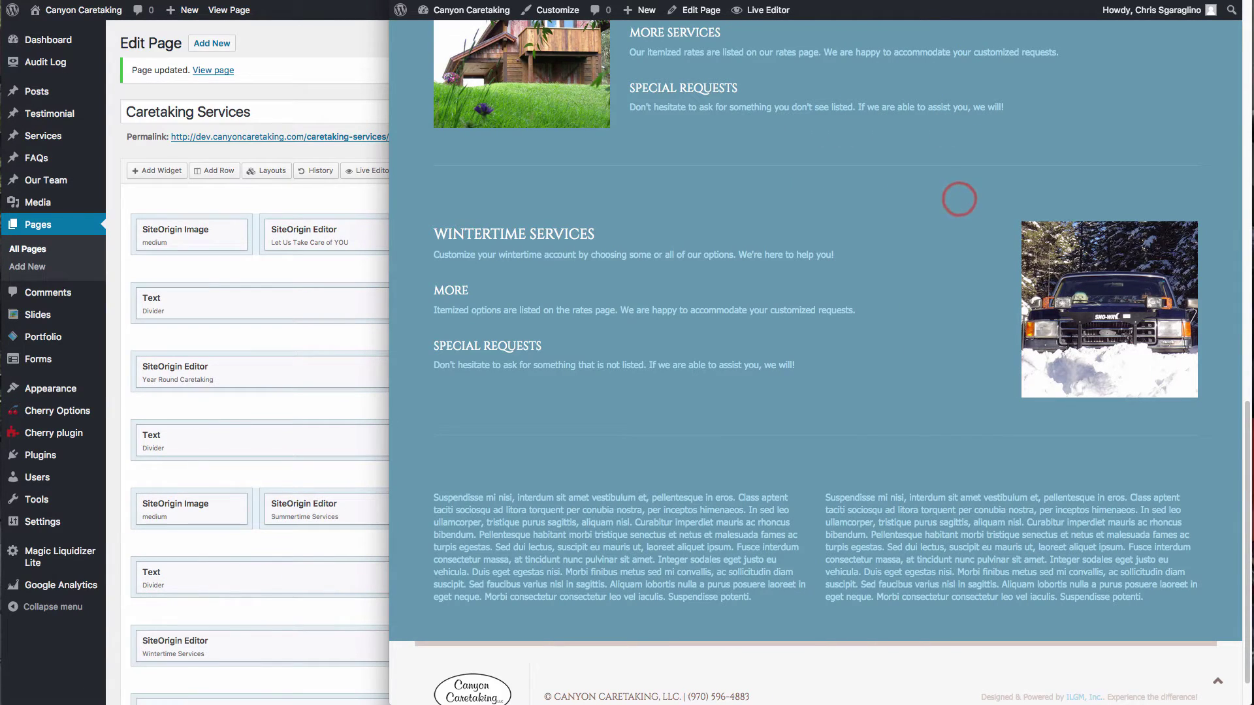
key(super+r)
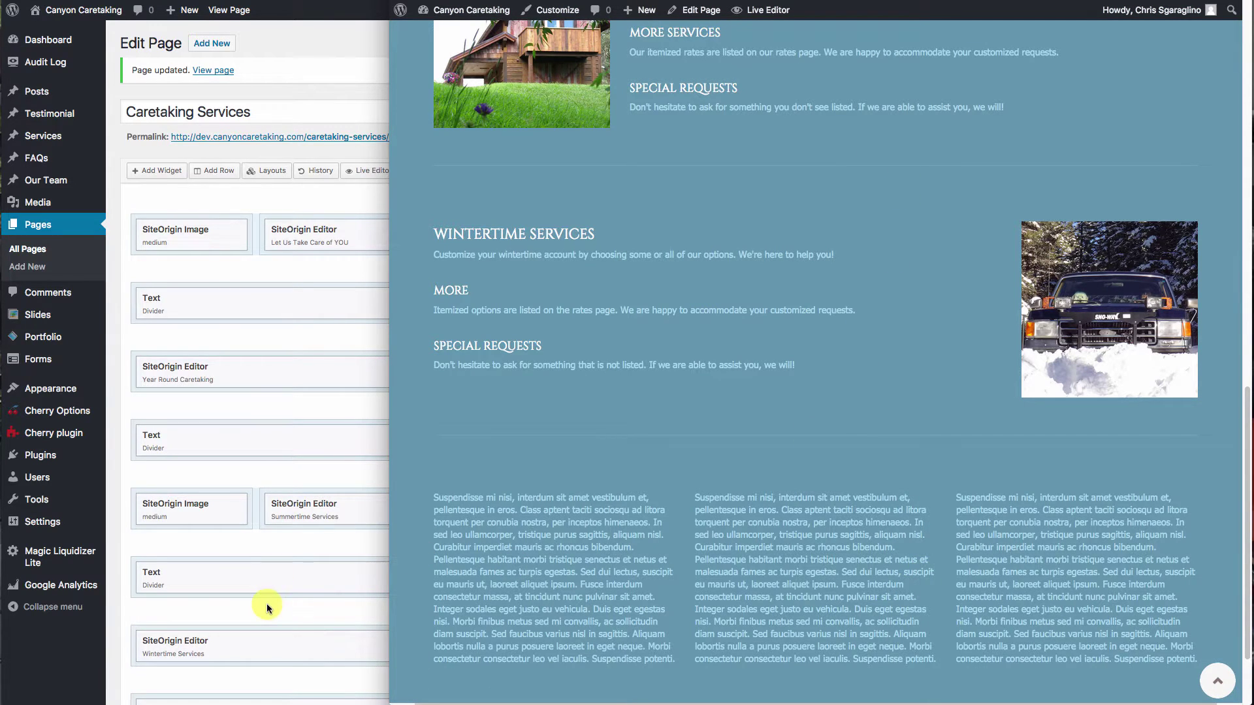
scroll(266, 603, down, 5)
- Reduce the bottom row to 2 columns and delete the extra third Disclaimer widget
click(267, 635)
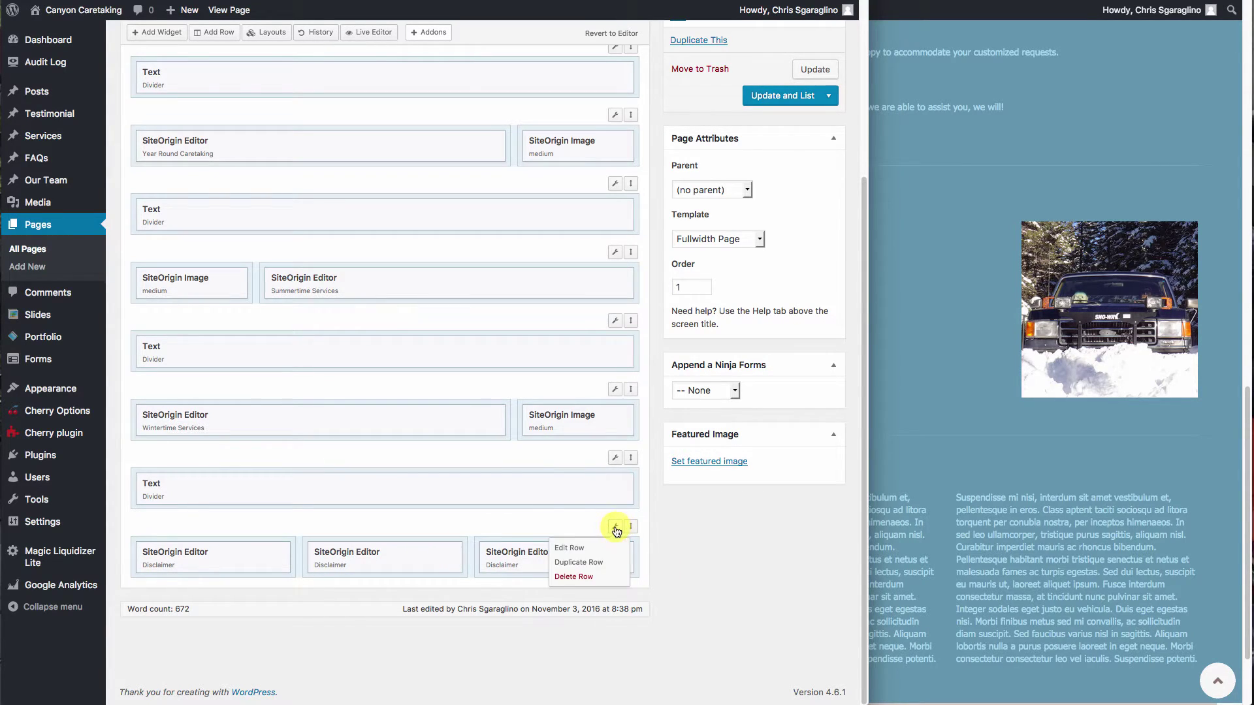
mouse_move(613, 542)
click(574, 548)
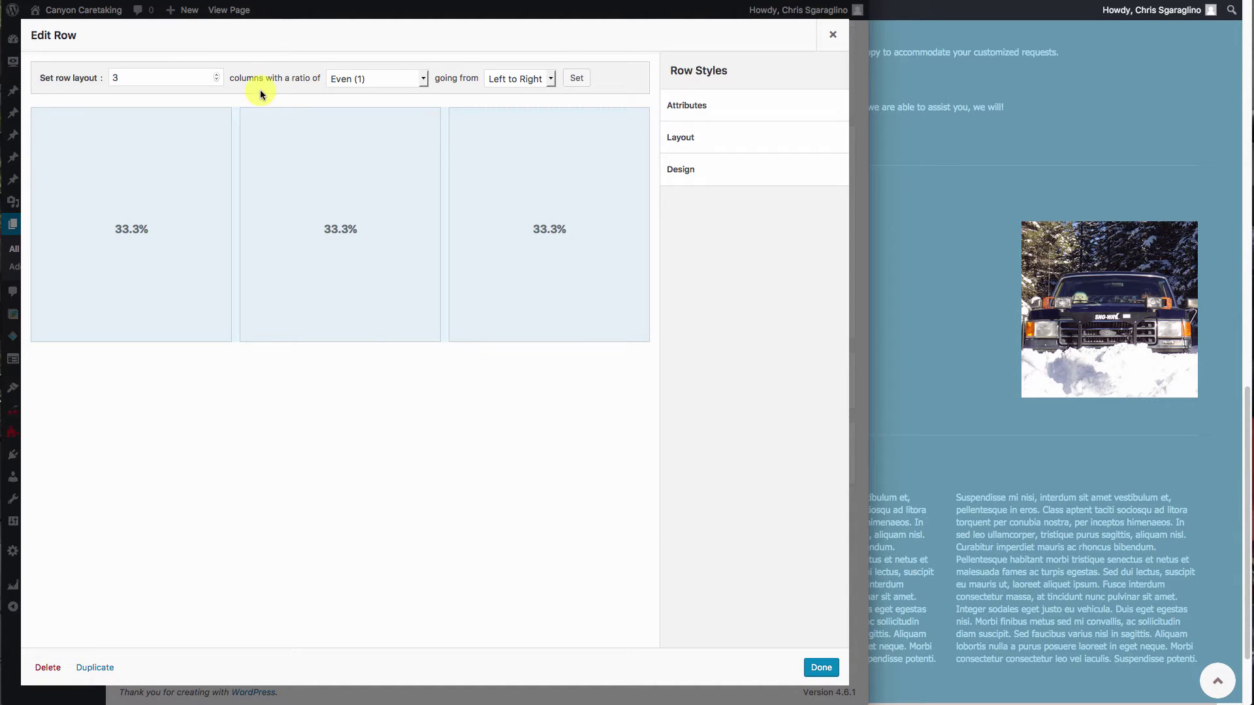
click(217, 81)
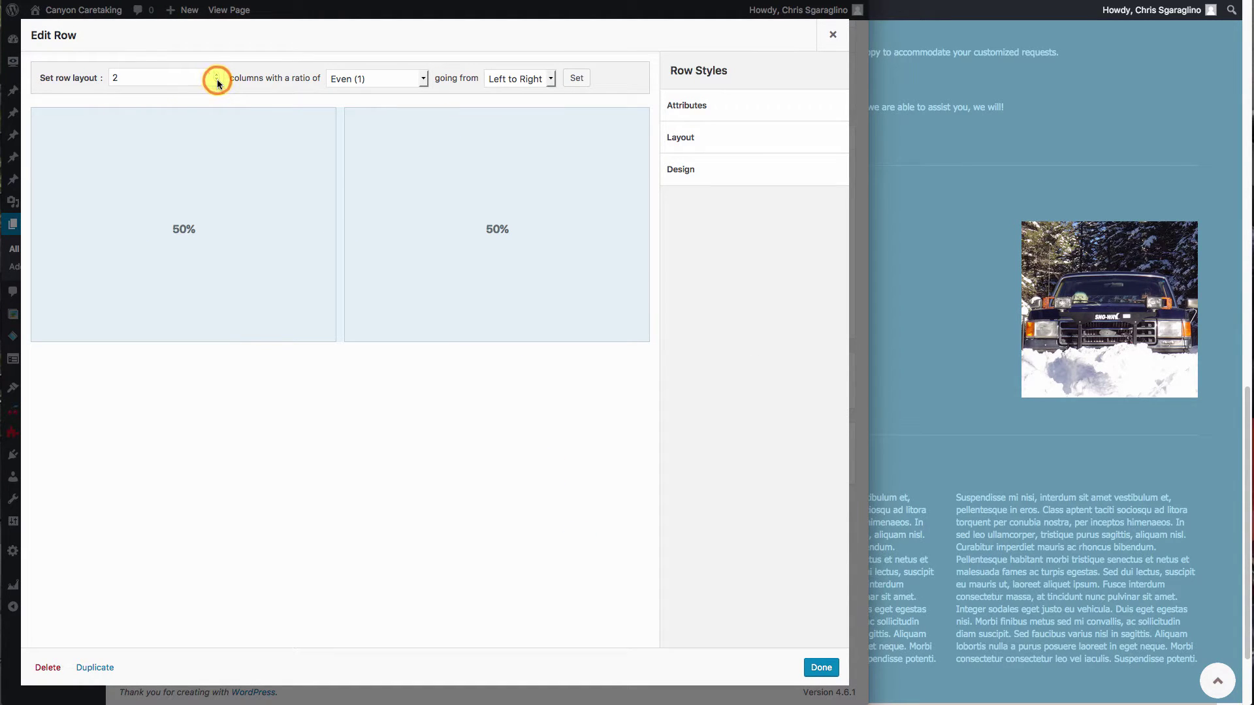
click(822, 668)
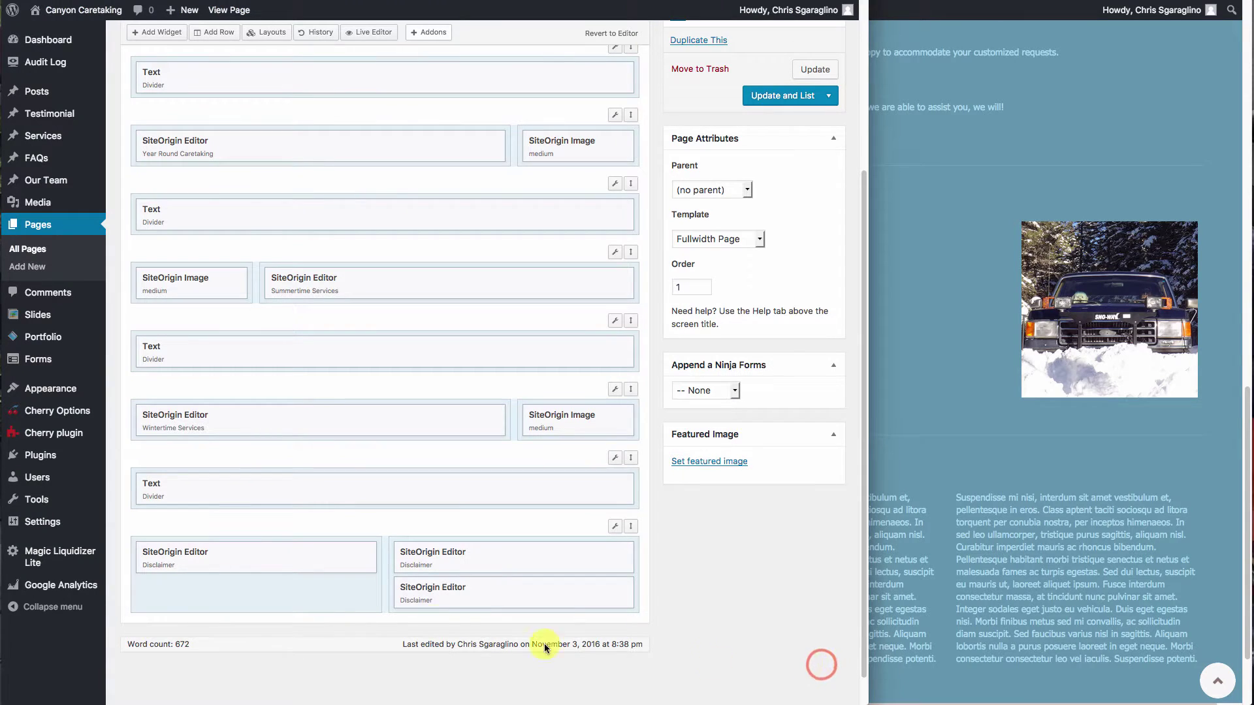
mouse_move(552, 591)
click(613, 587)
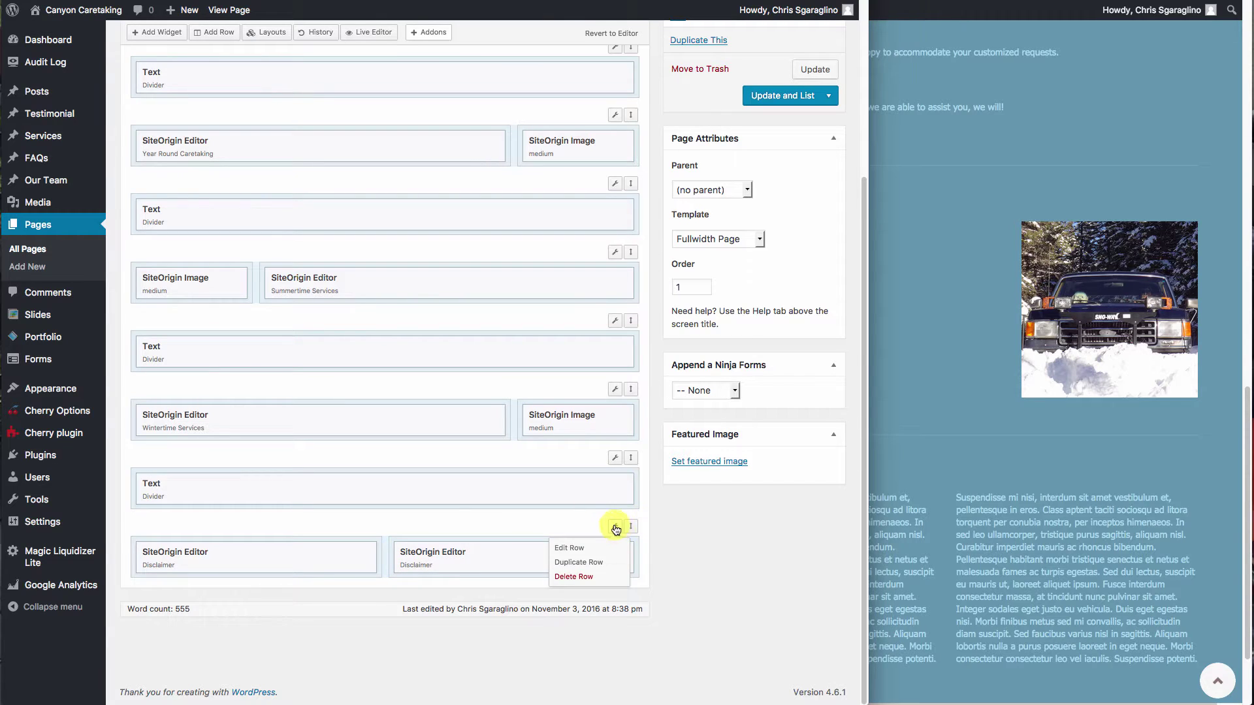
- Set the row's column widths to 67/33, entering 25 then 33 for the right column
mouse_move(615, 528)
click(578, 551)
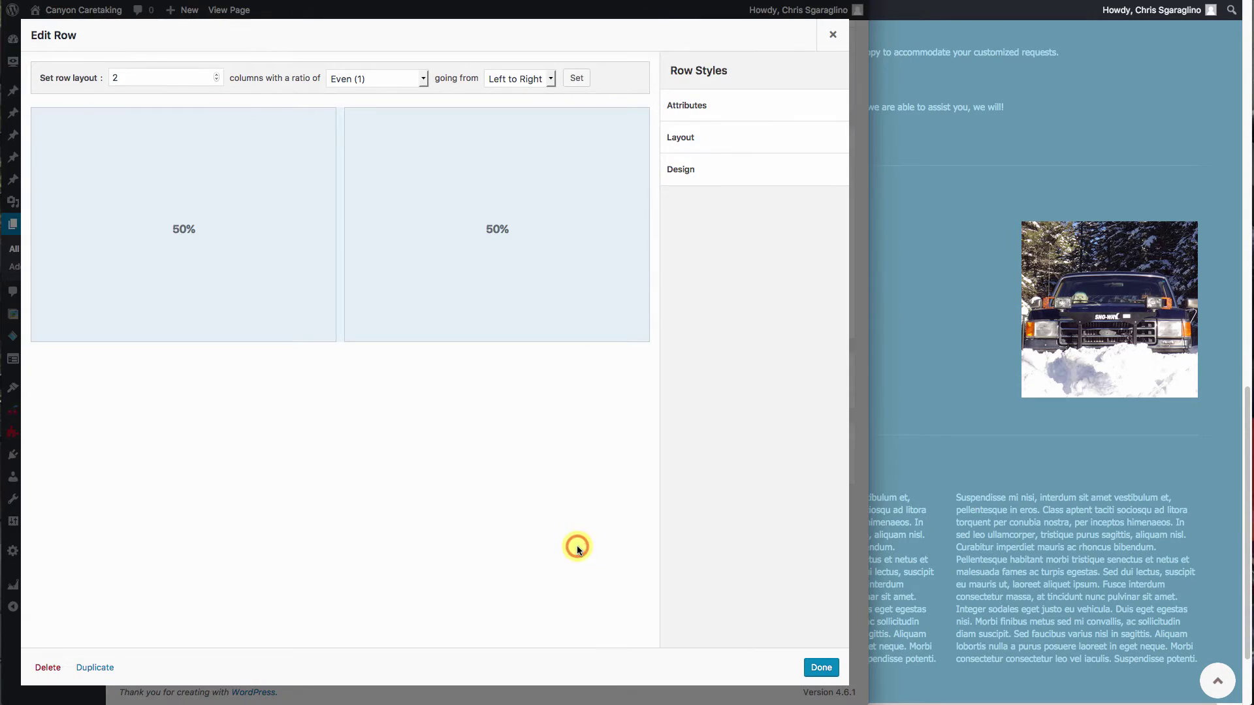
mouse_move(340, 263)
mouse_down()
mouse_move(428, 266)
mouse_move(198, 258)
mouse_move(442, 272)
mouse_move(355, 263)
mouse_up()
click(507, 230)
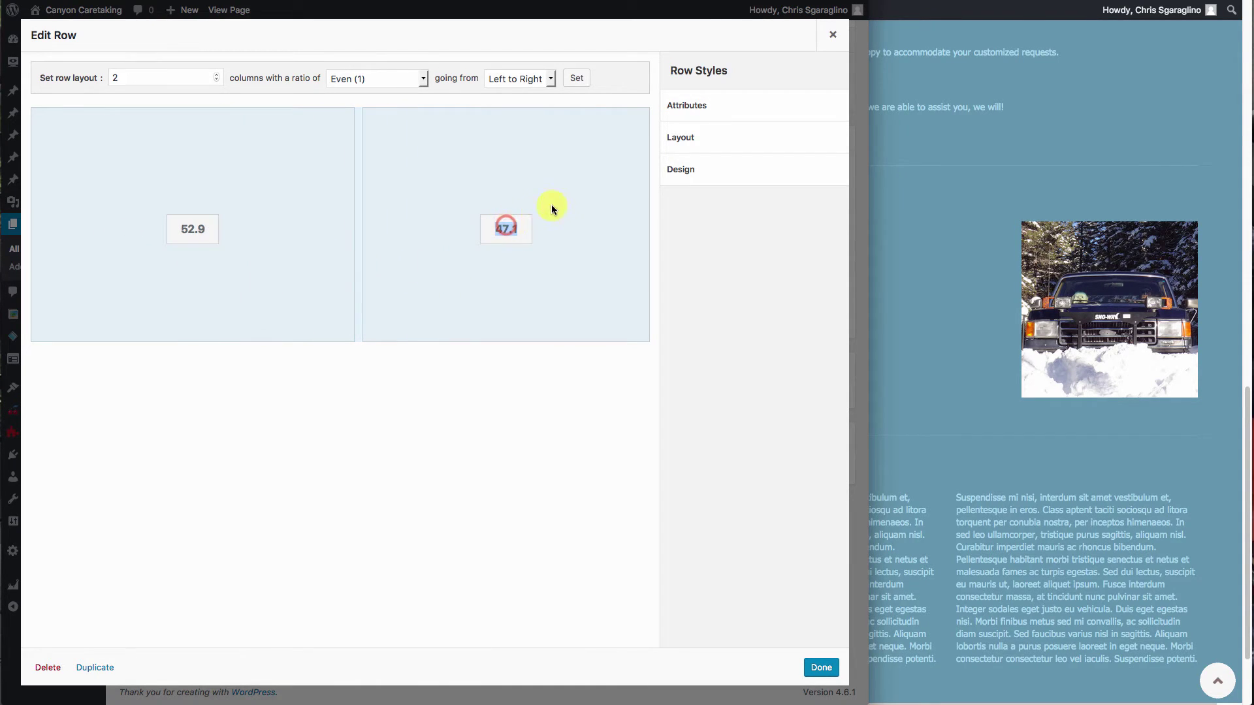
text(25)
key(Return)
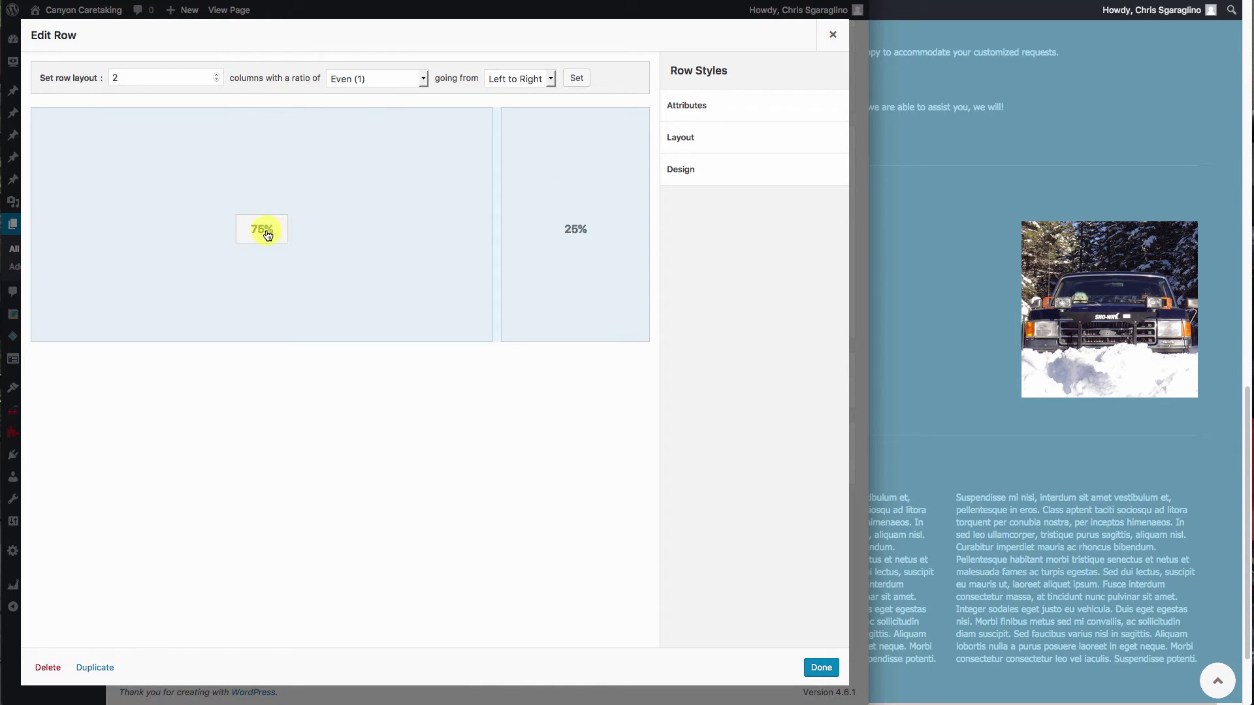
click(577, 239)
text(33)
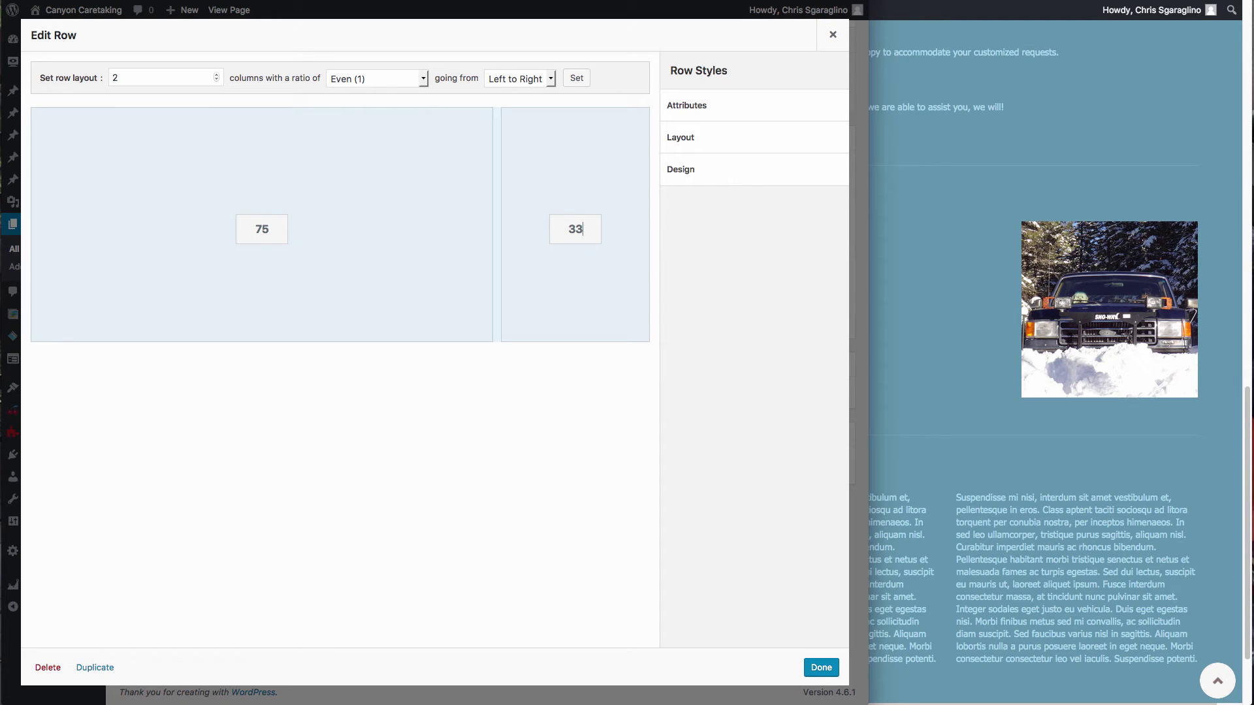
key(Return)
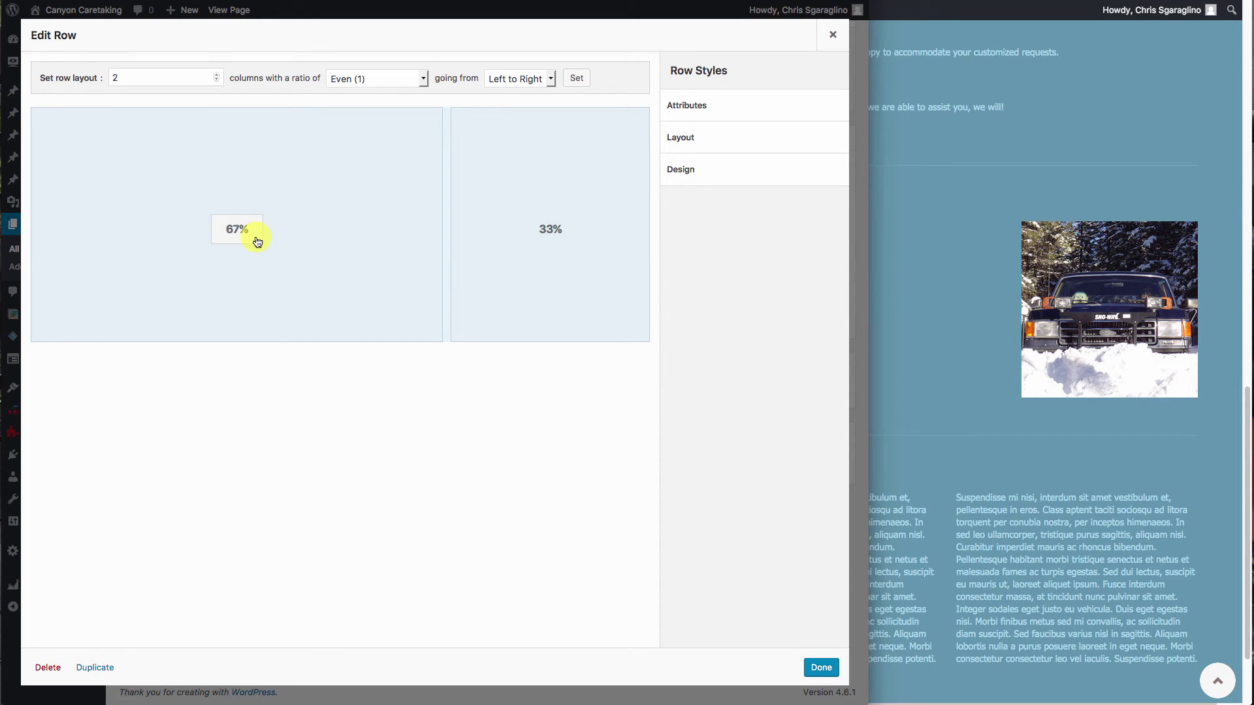
click(821, 666)
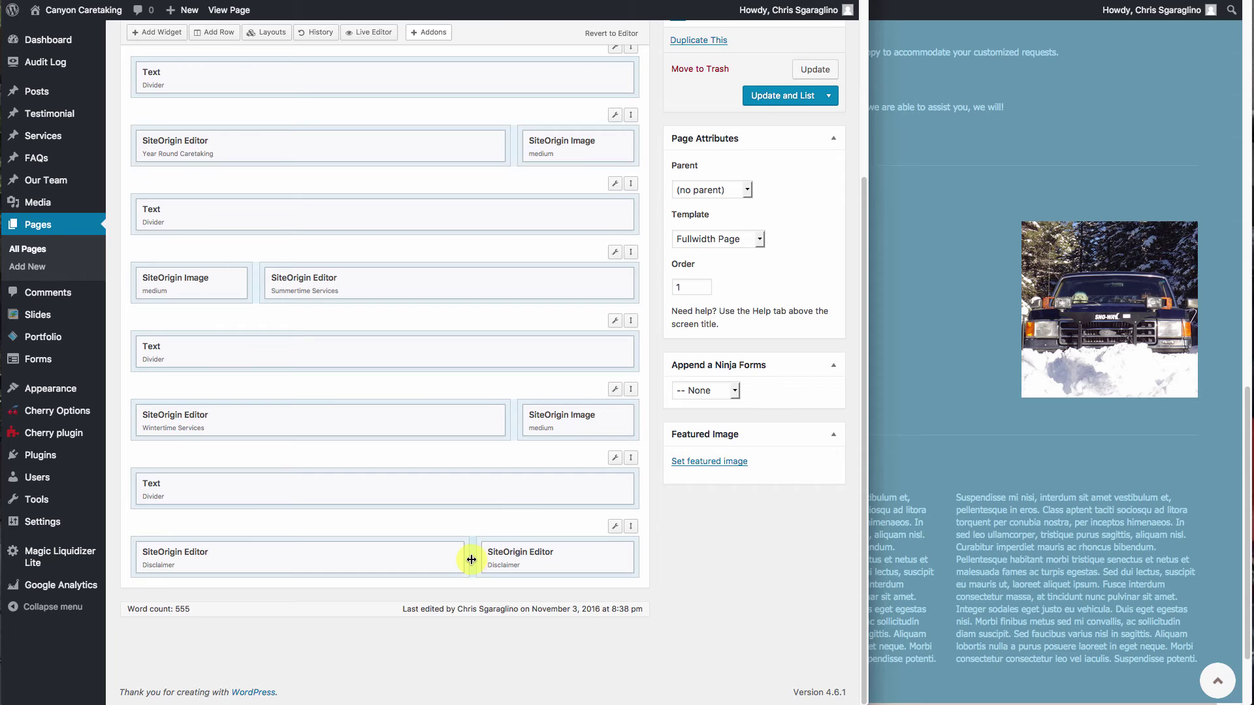
- Drag the column divider left to narrow the left column, then update and view the page
drag(471, 559, 249, 560)
click(818, 69)
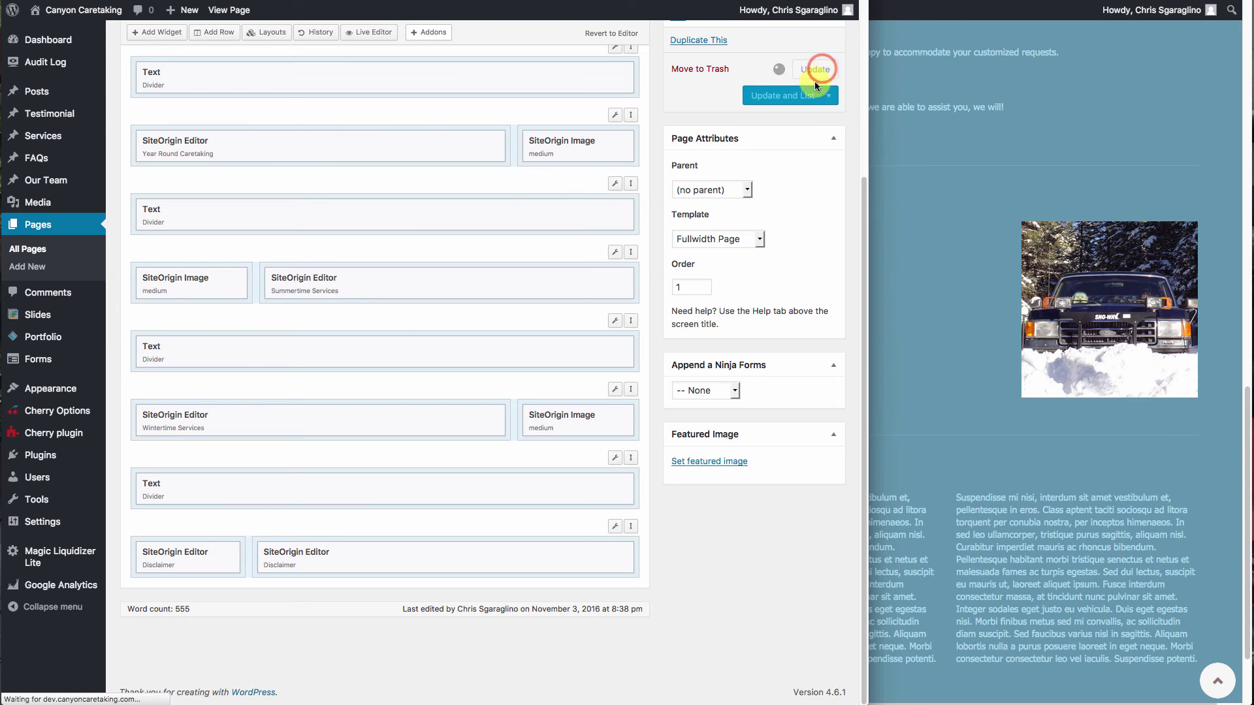
click(1026, 550)
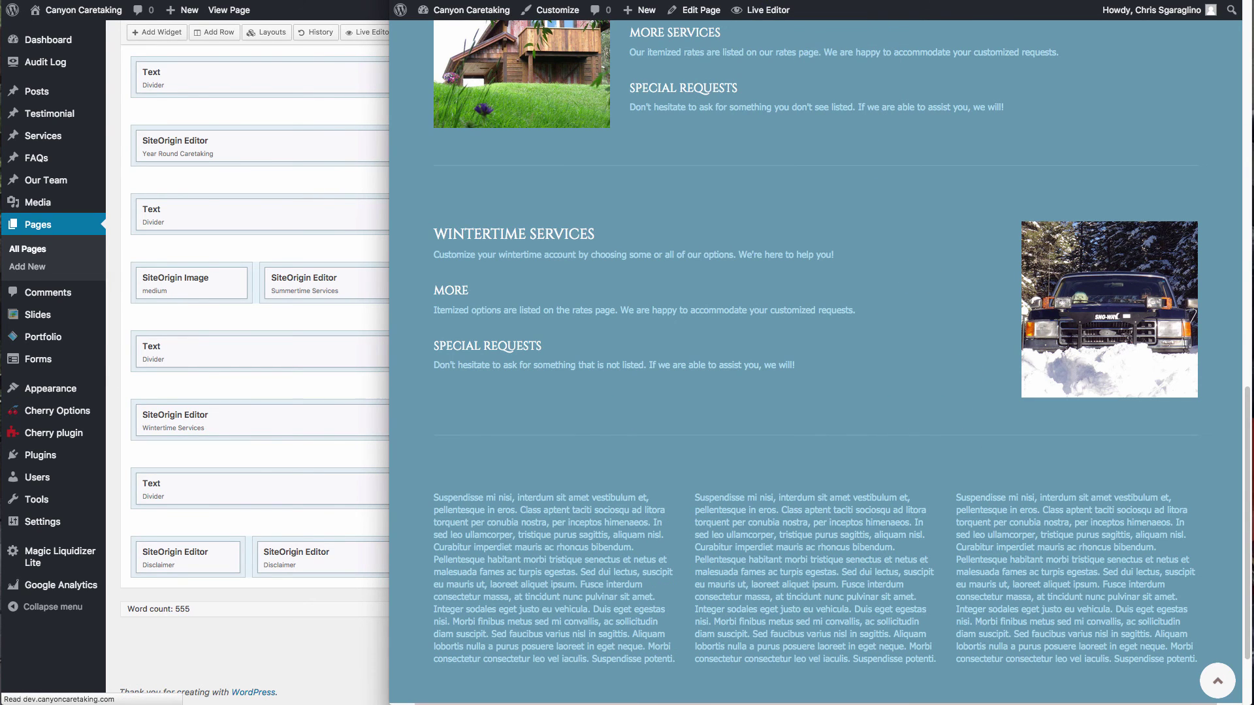